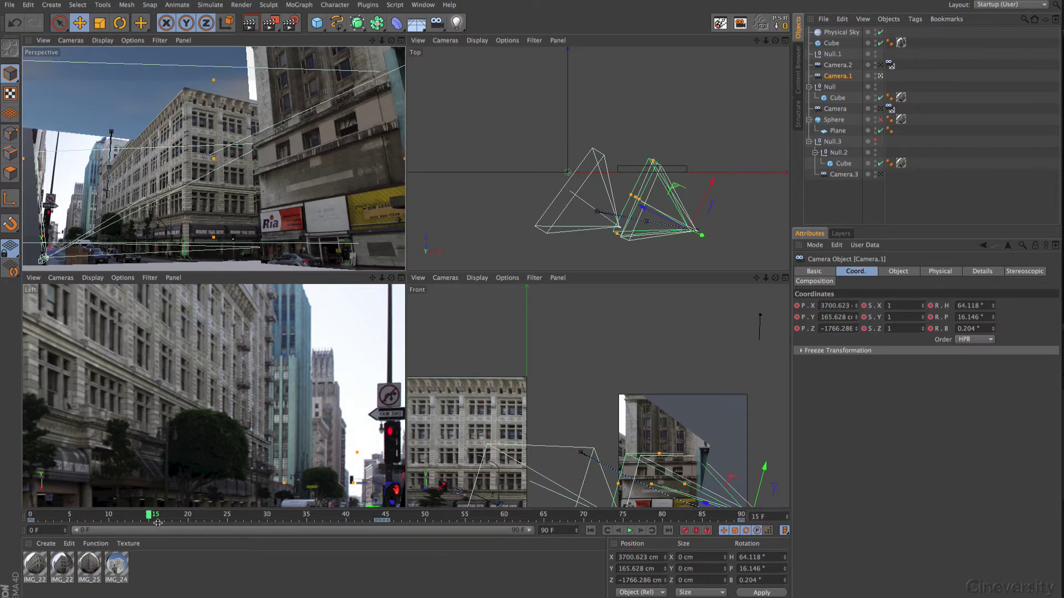
- Scrub the timeline back and forth to preview the projected camera move, checking the wide source photo in Photoshop in between
left_click_drag(151, 519, 166, 546)
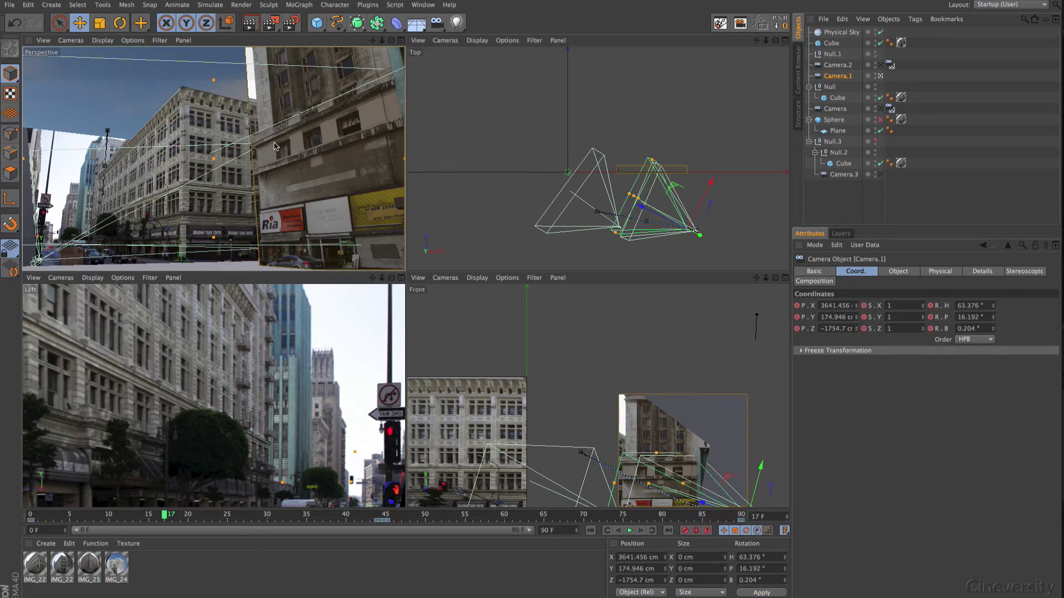
key("super+Tab")
key("super+Tab")
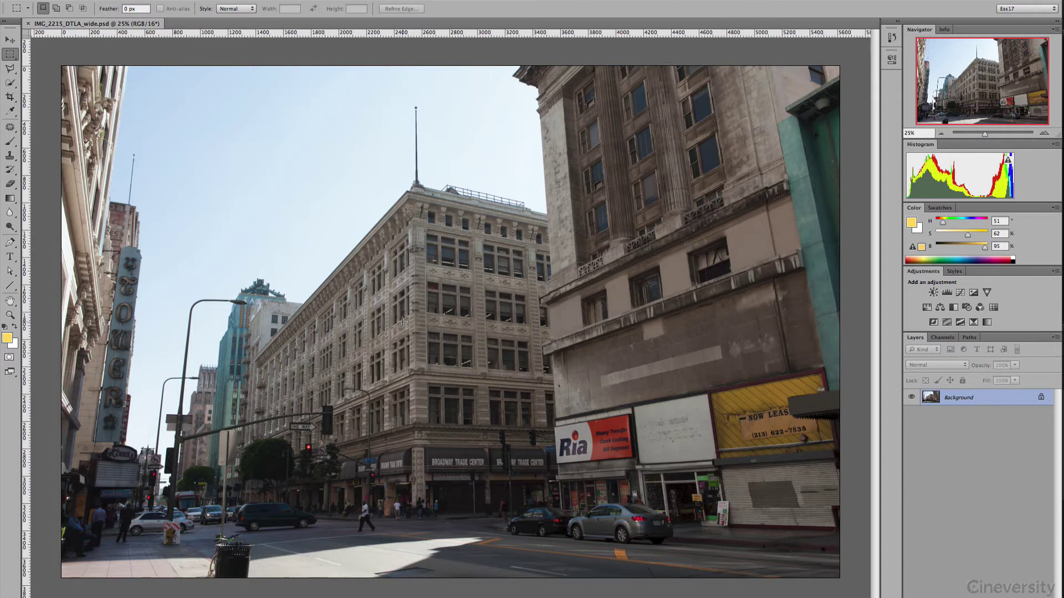
key("super+Tab")
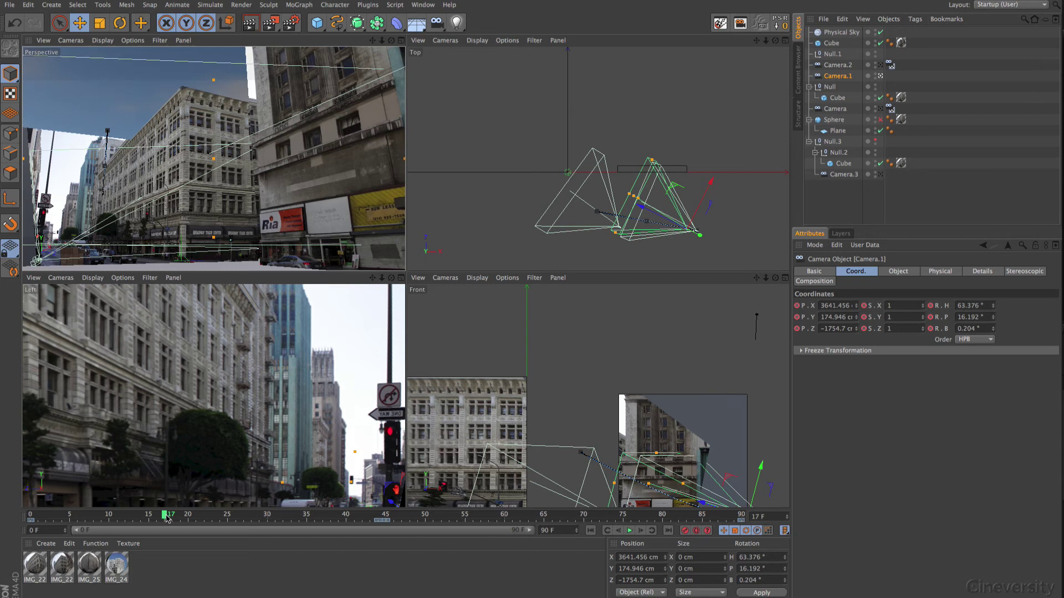
left_click_drag(167, 518, 67, 524)
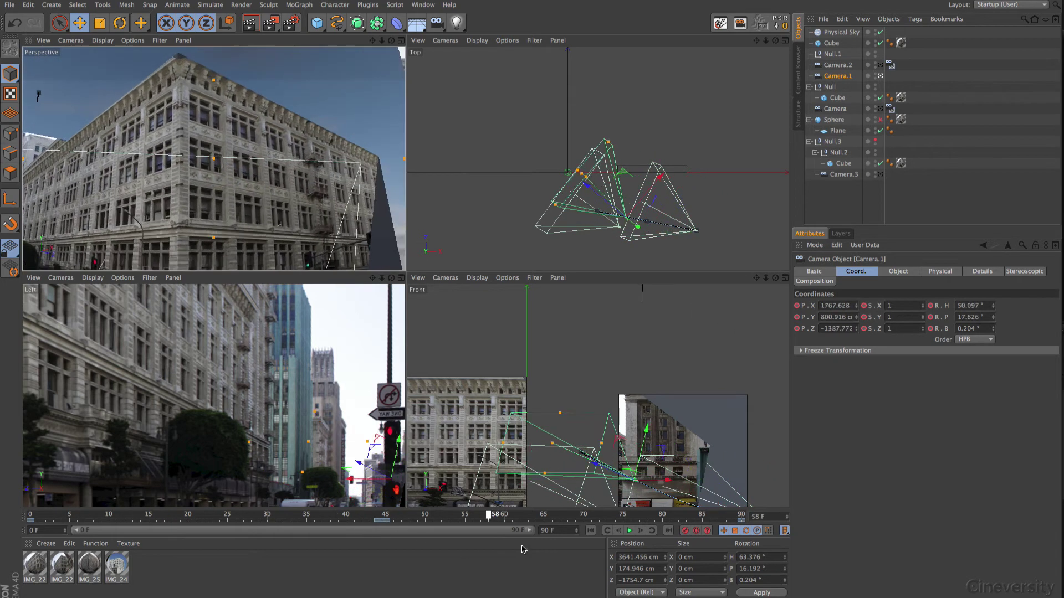
left_click_drag(715, 538, 425, 525)
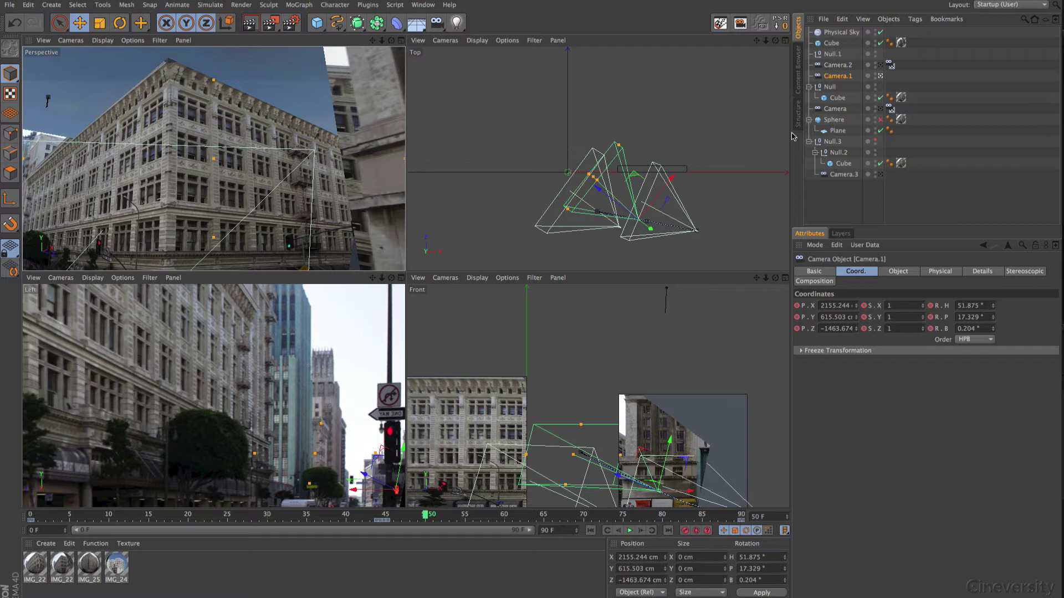
- Select Camera.3, Camera and Camera.2 one after another to examine their placement in the scene
left_click(842, 174)
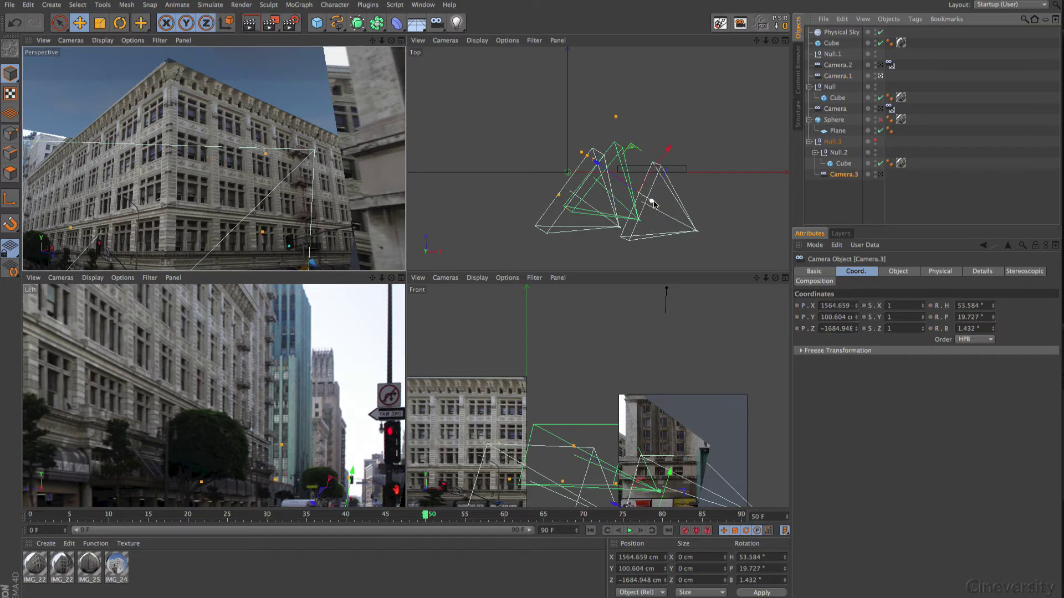
left_click(835, 109)
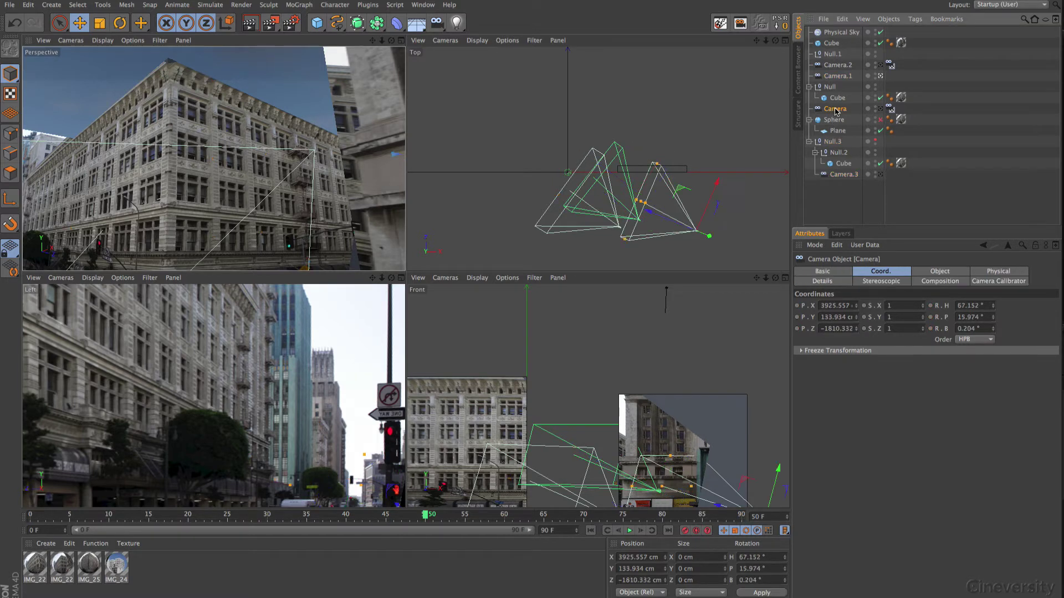
left_click(841, 66)
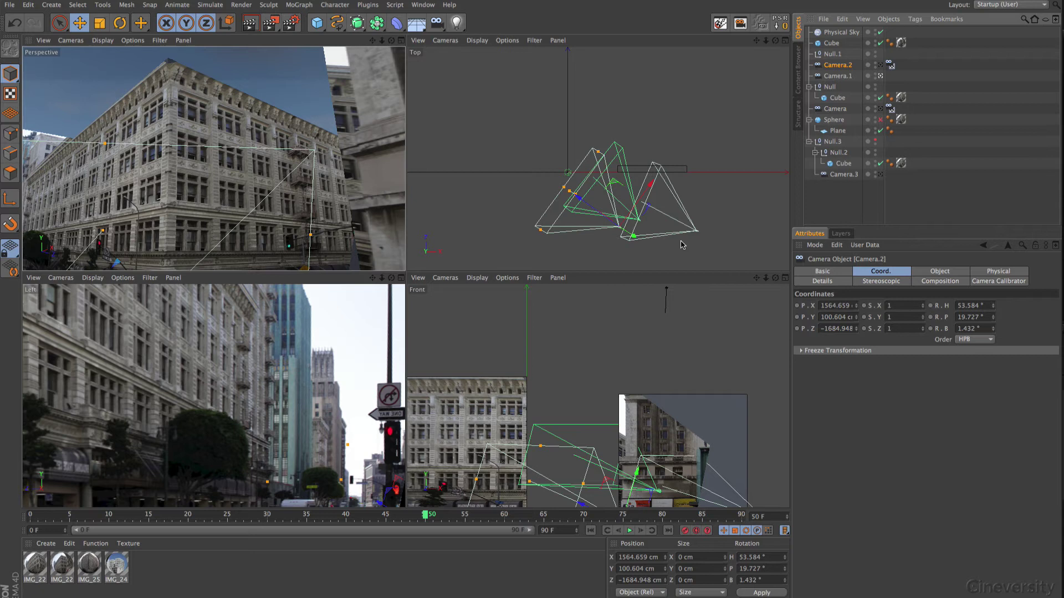
- Switch to Adobe Bridge and preview IMG_2232.JPG together with IMG_2215.CR2 to compare the two source photos
key("super+Tab")
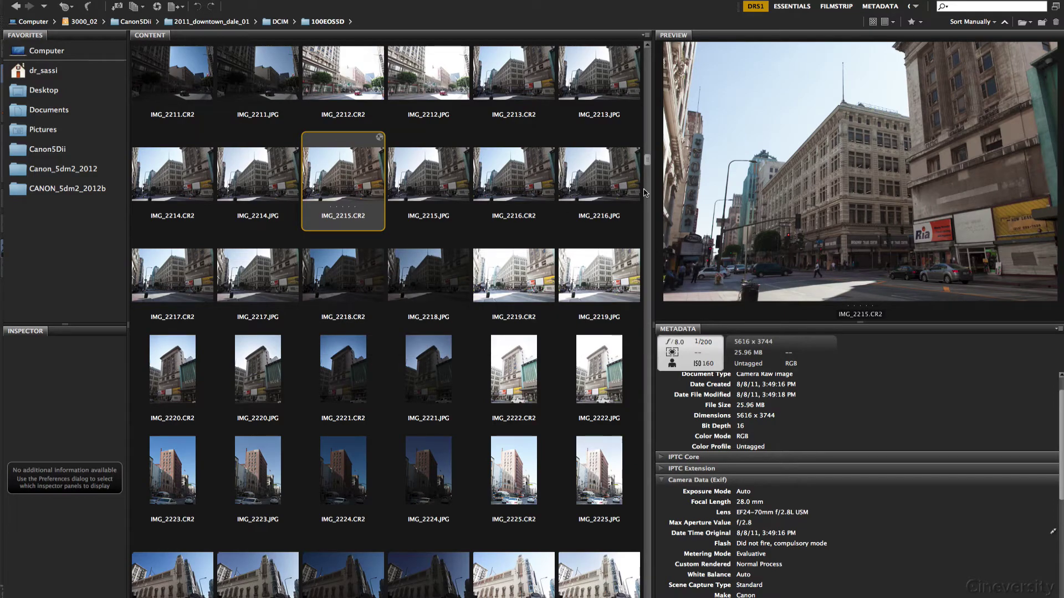
scroll(647, 161, "down", 10)
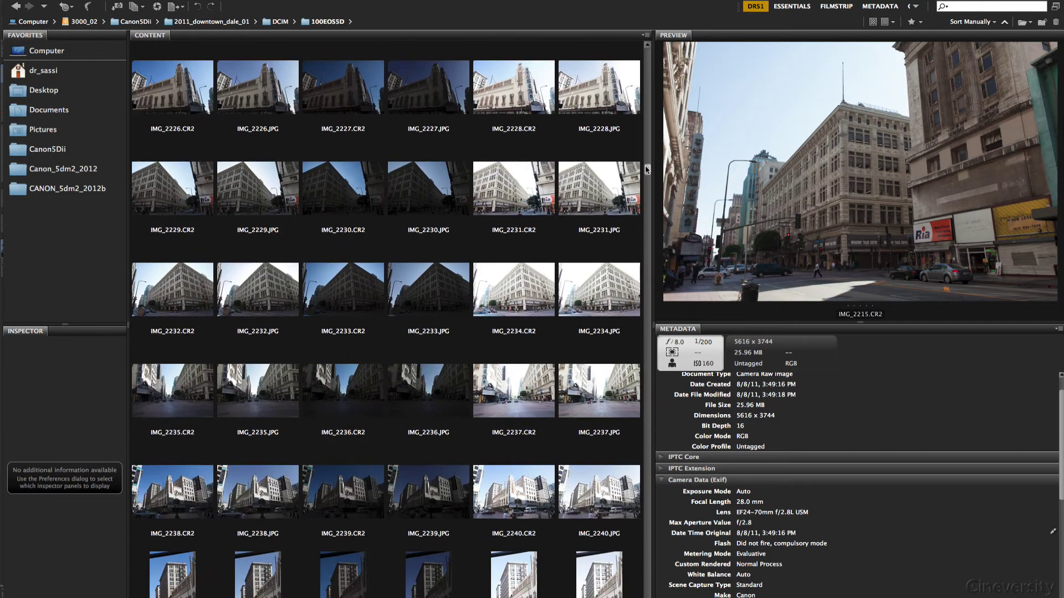
left_click(266, 296, "super")
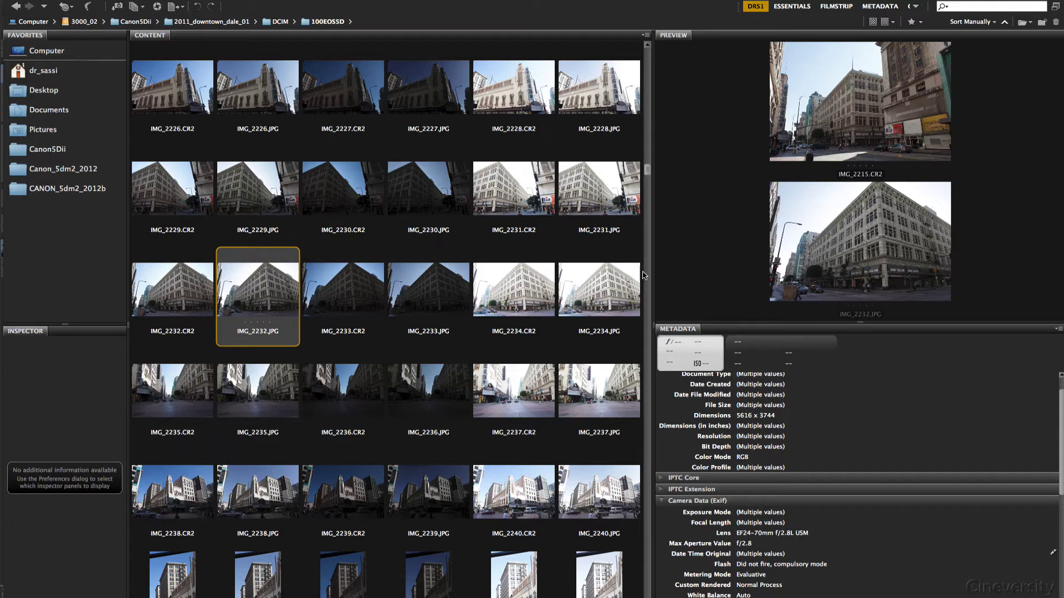
scroll(647, 170, "up", 1)
scroll(647, 170, "up", 3)
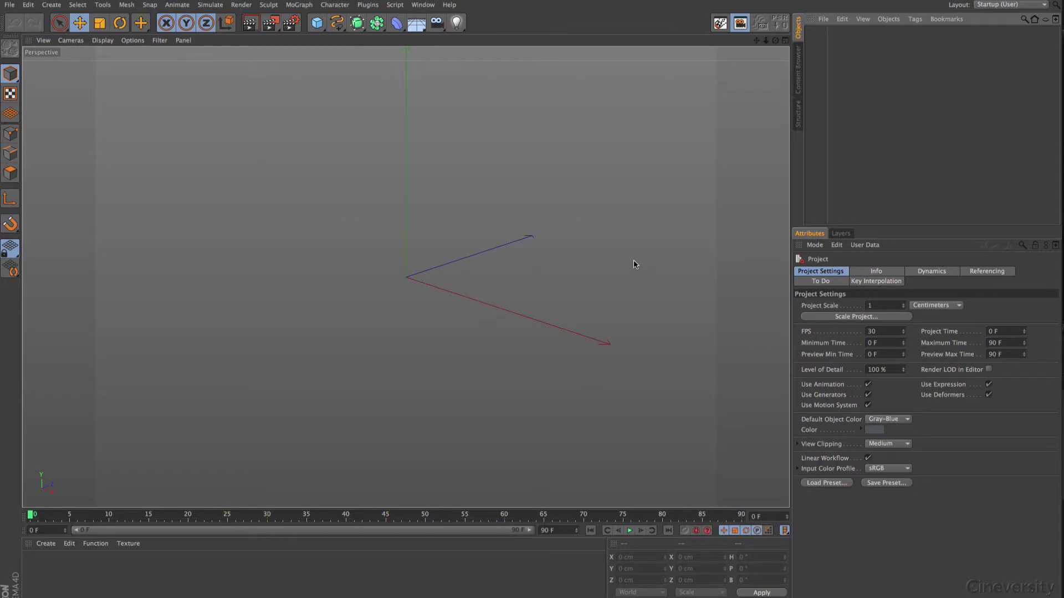
- Create a camera in the empty scene and add a Camera Calibrator tag to it
left_click(437, 25)
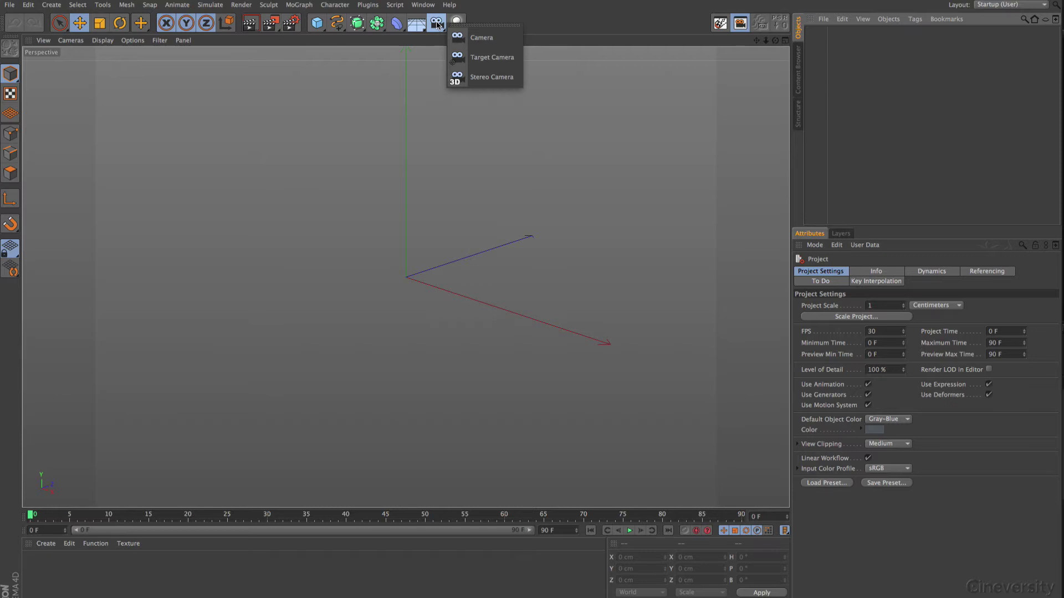
left_click(481, 38)
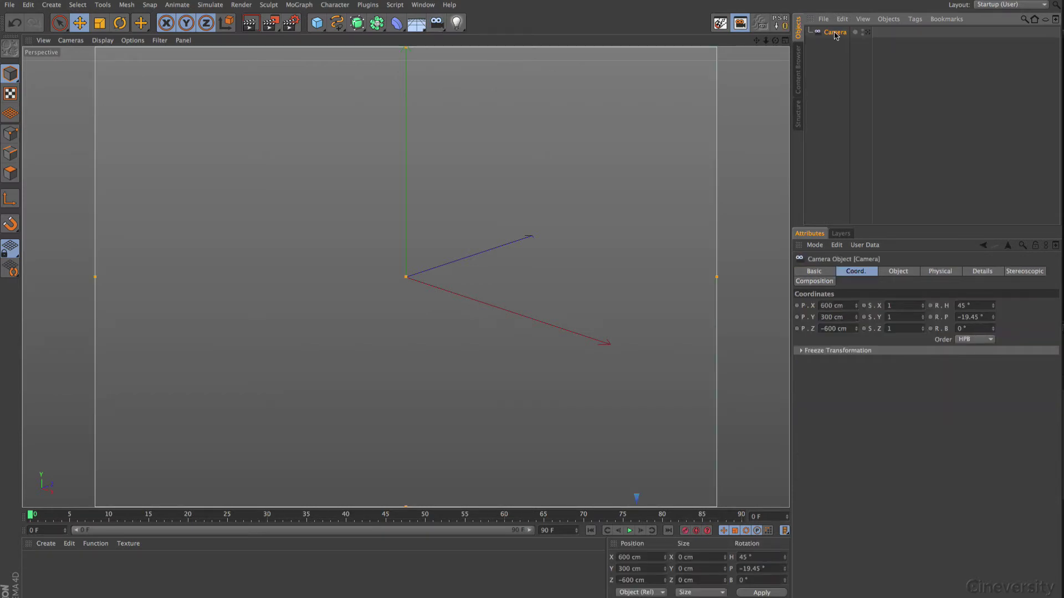
left_click(915, 19)
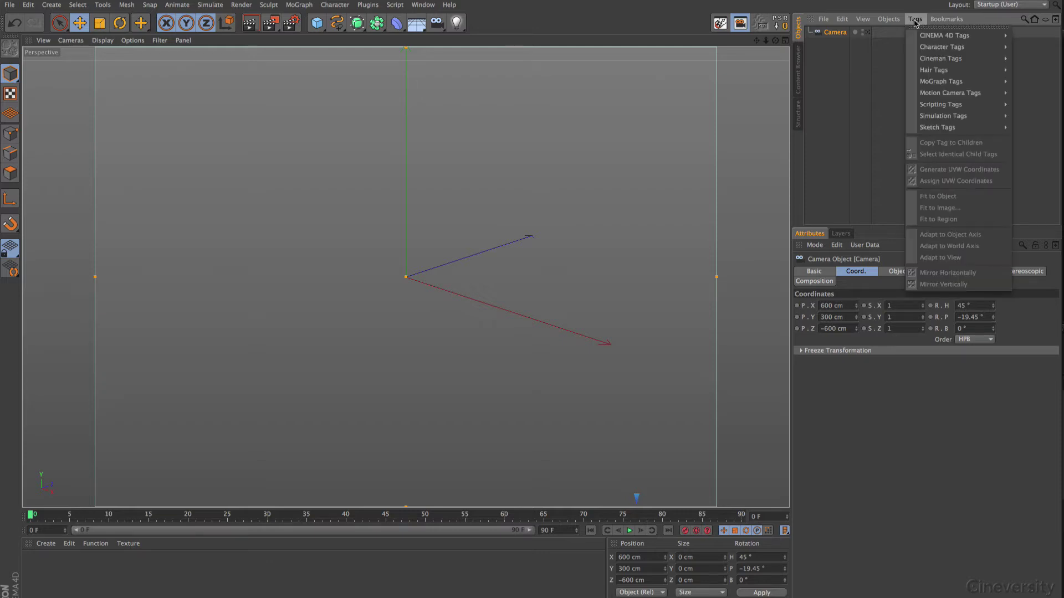
mouse_move(929, 37)
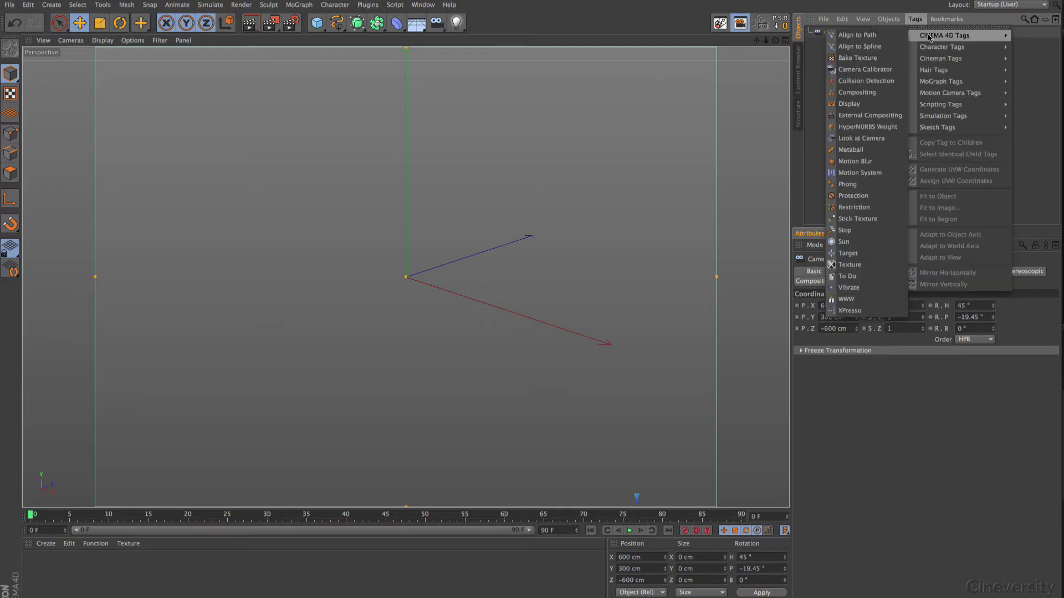
left_click(889, 70)
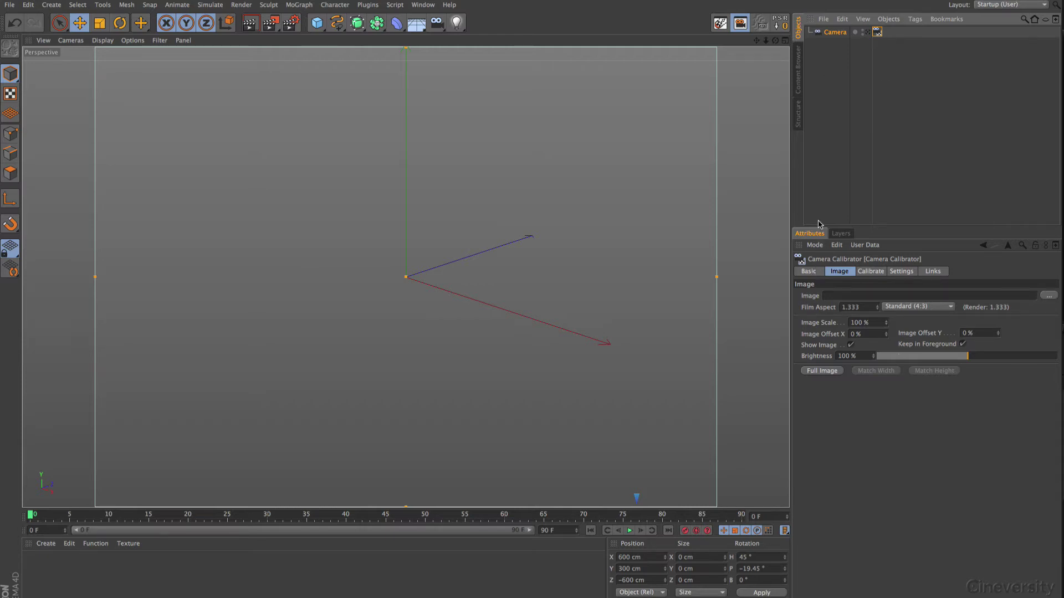
- Review the calibrator tag's basic properties and load IMG_2215_DTLA_wide.psd from the ProjCam_for_3Dartists folder as its image
left_click(811, 272)
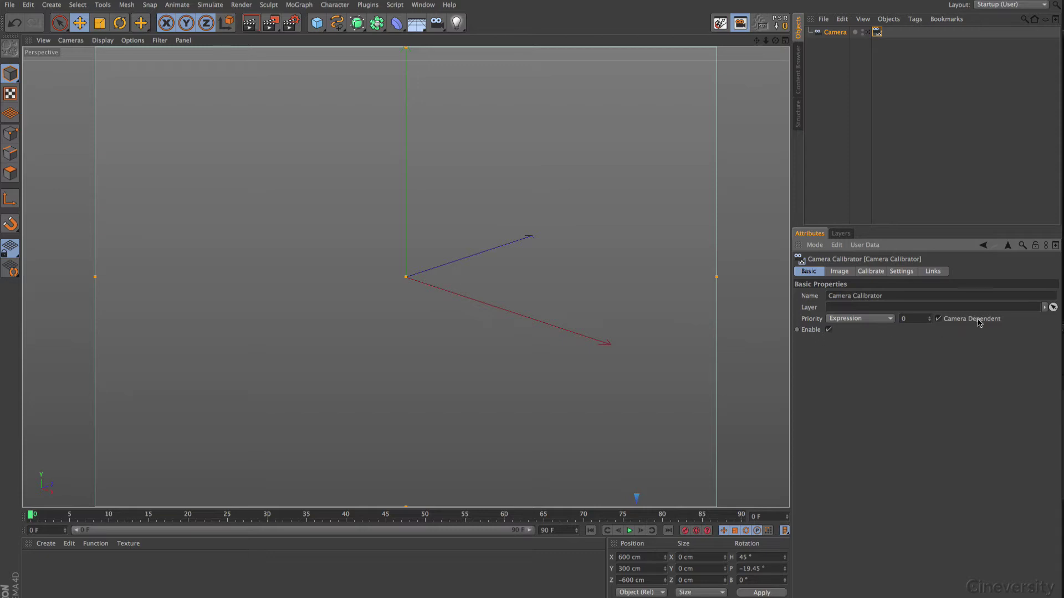
left_click(839, 272)
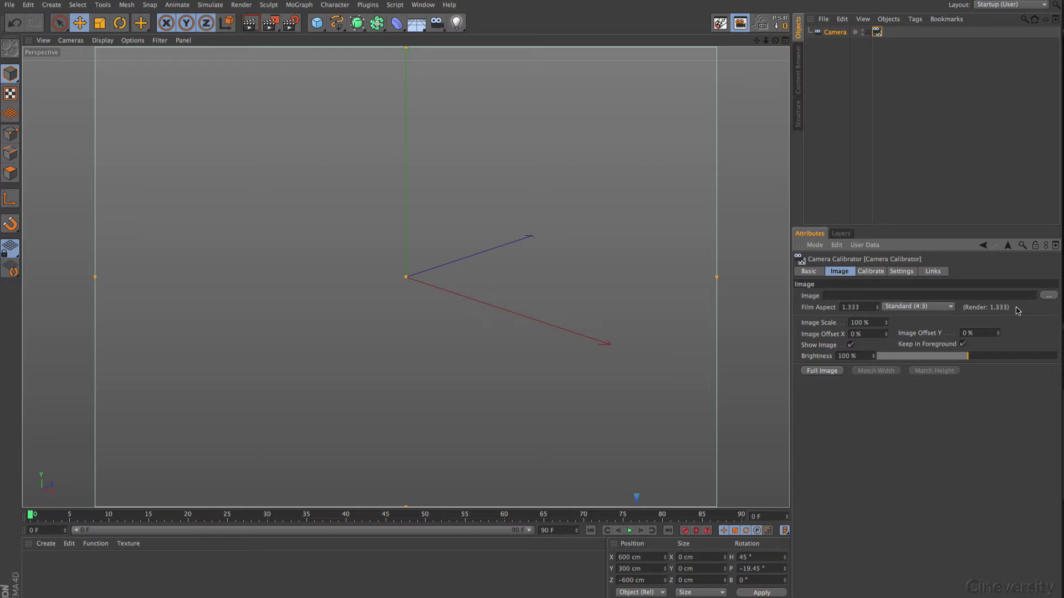
left_click(1049, 297)
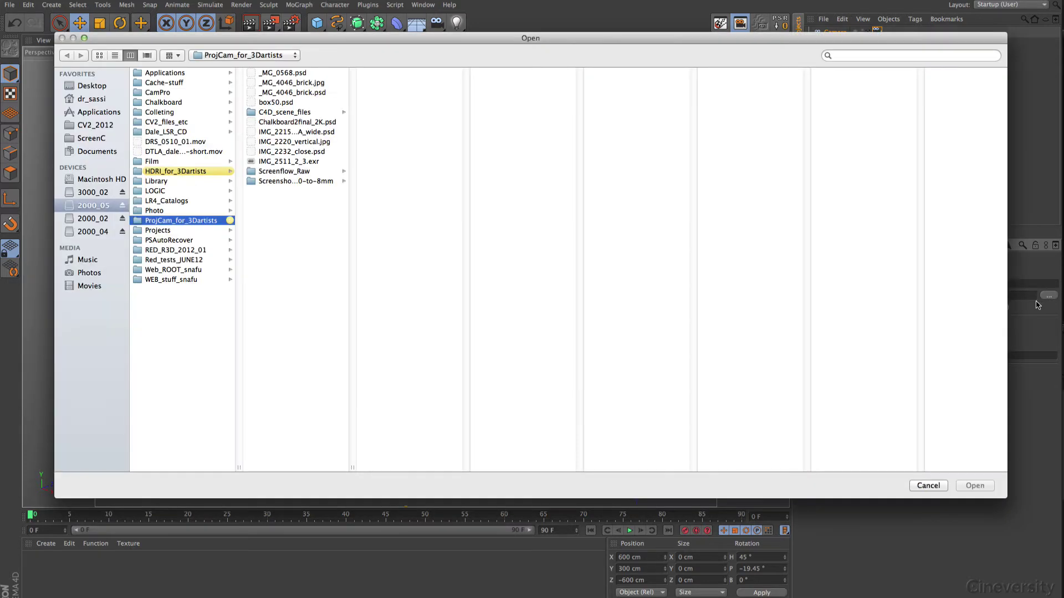
left_click(294, 132)
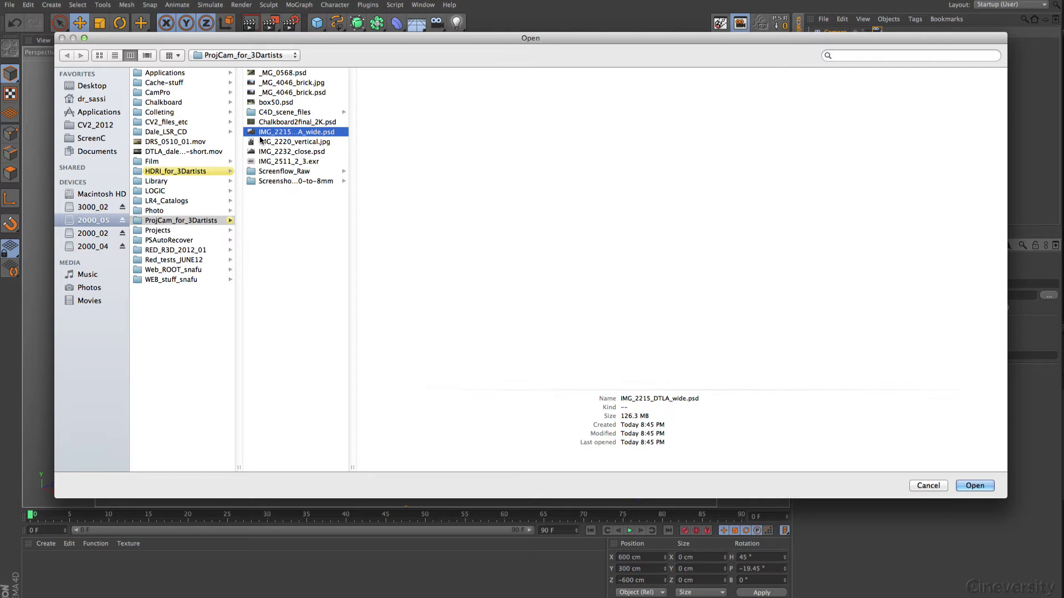
left_click(982, 490)
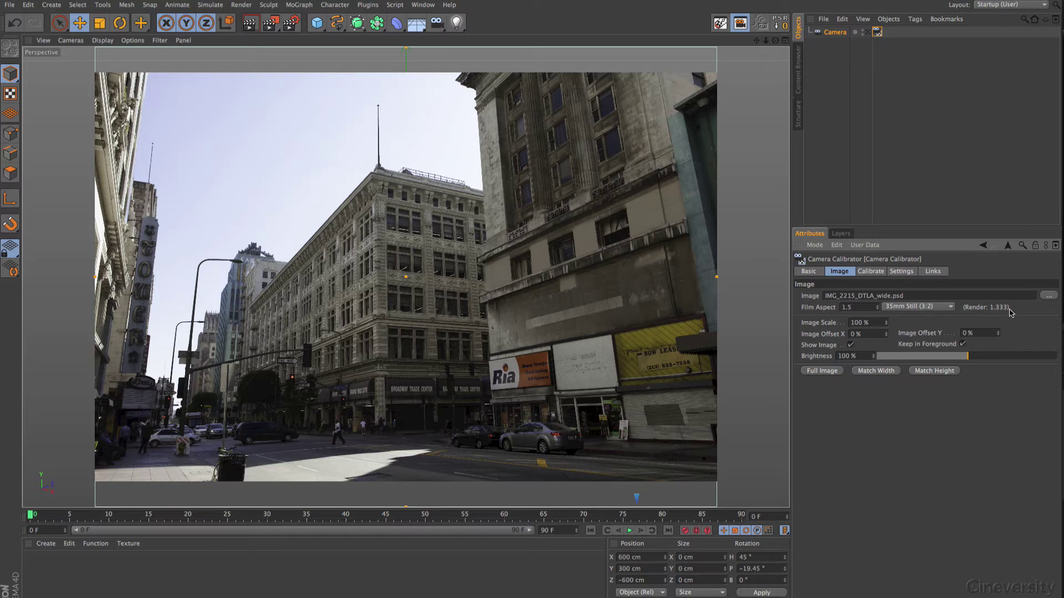
- Try a render output width of 911 pixels, restore it to 800 pixels and close the render settings
left_click(292, 23)
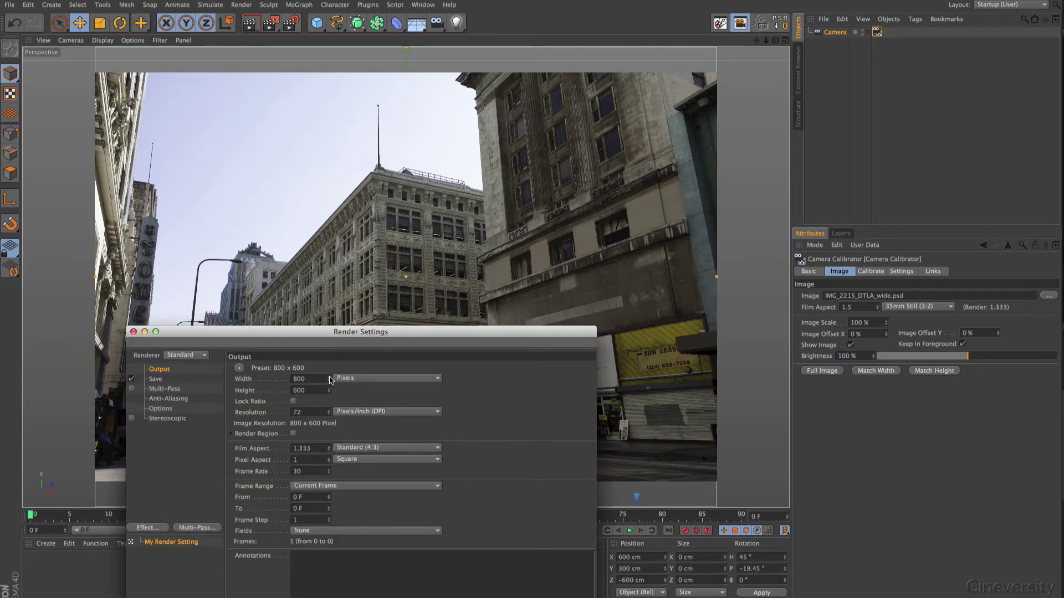
left_click_drag(330, 379, 347, 326)
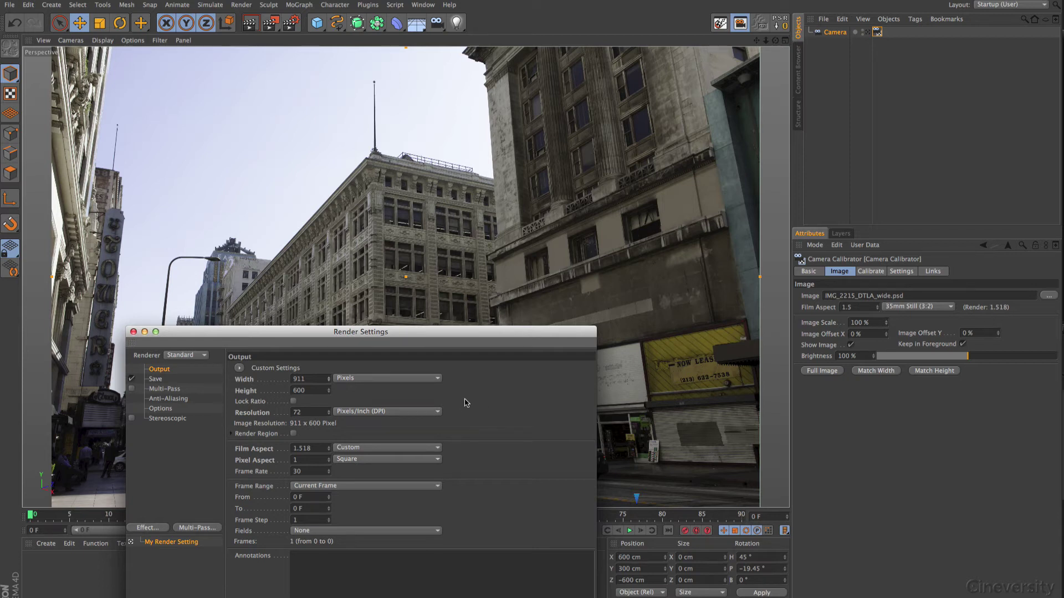
double_click(311, 375)
type("800")
key("Return")
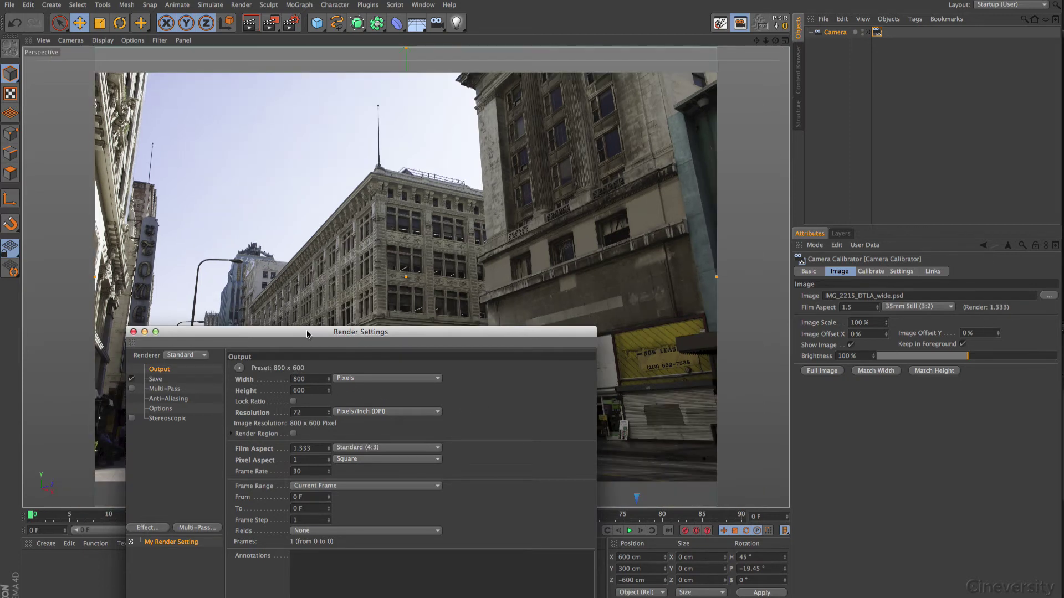
left_click(133, 332)
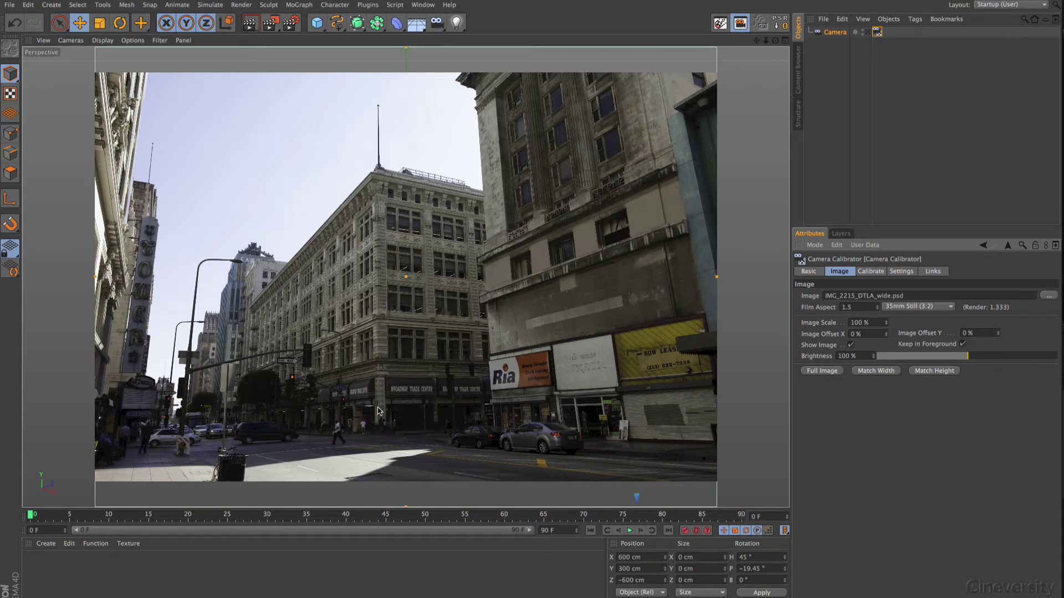
- Toggle the calibrator image's visibility and try 187% brightness, restoring the image display and 100% brightness
left_click(851, 345)
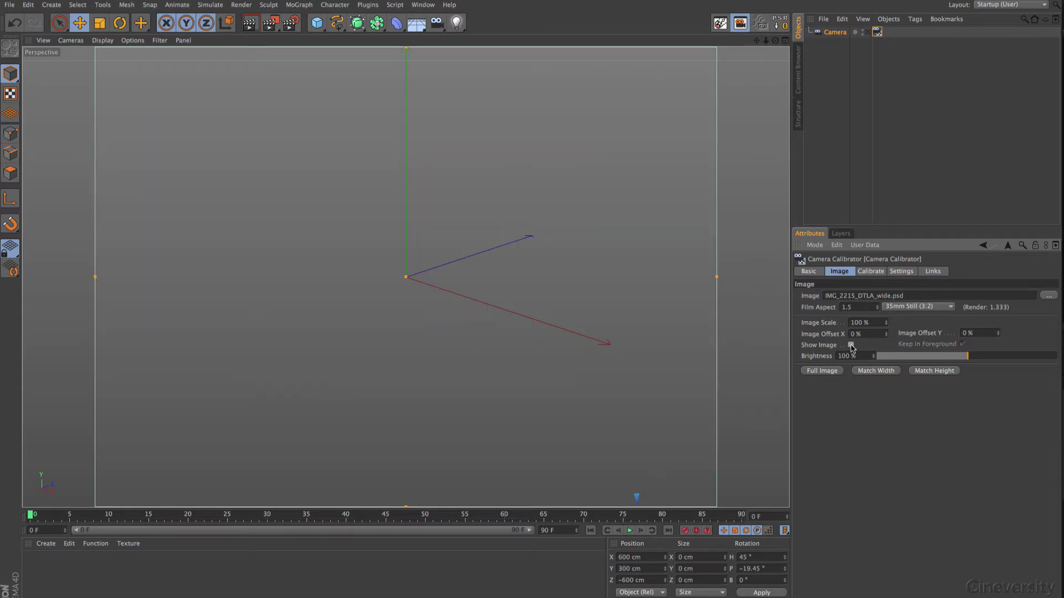
left_click(852, 345)
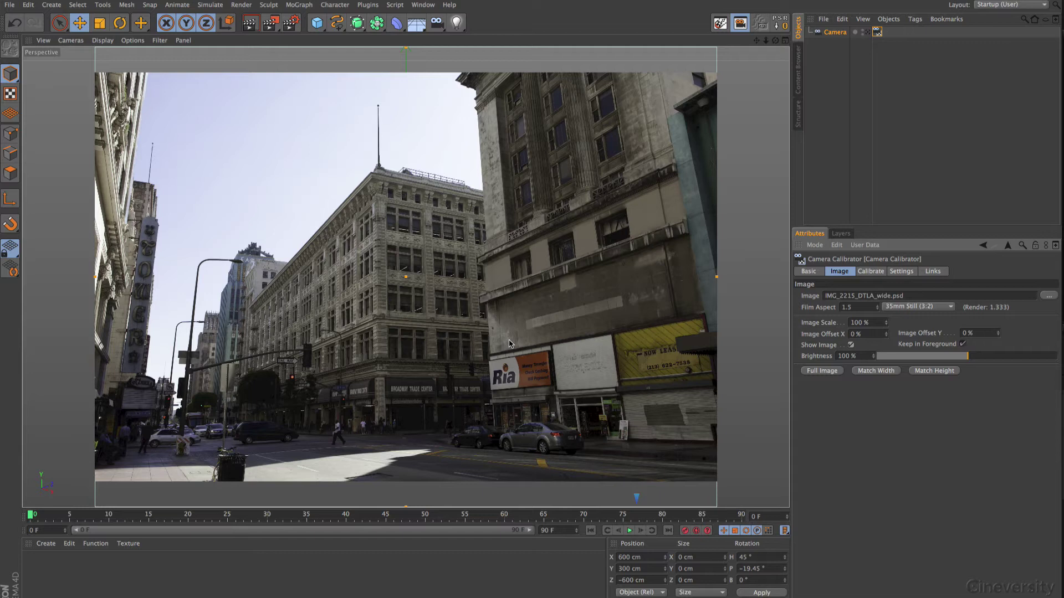
left_click(963, 344)
left_click_drag(968, 358, 1050, 364)
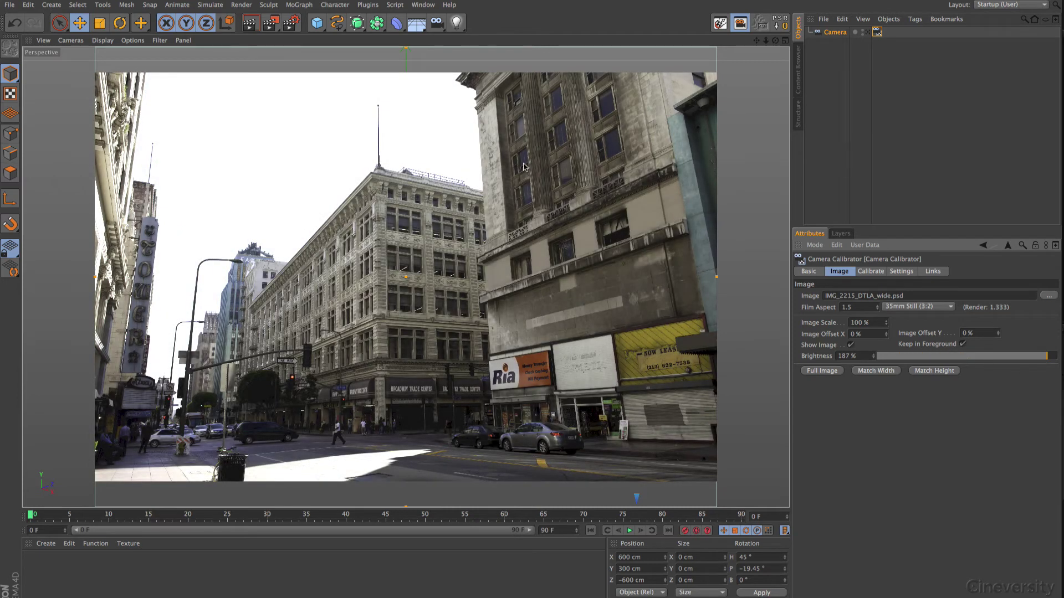
left_click(967, 357)
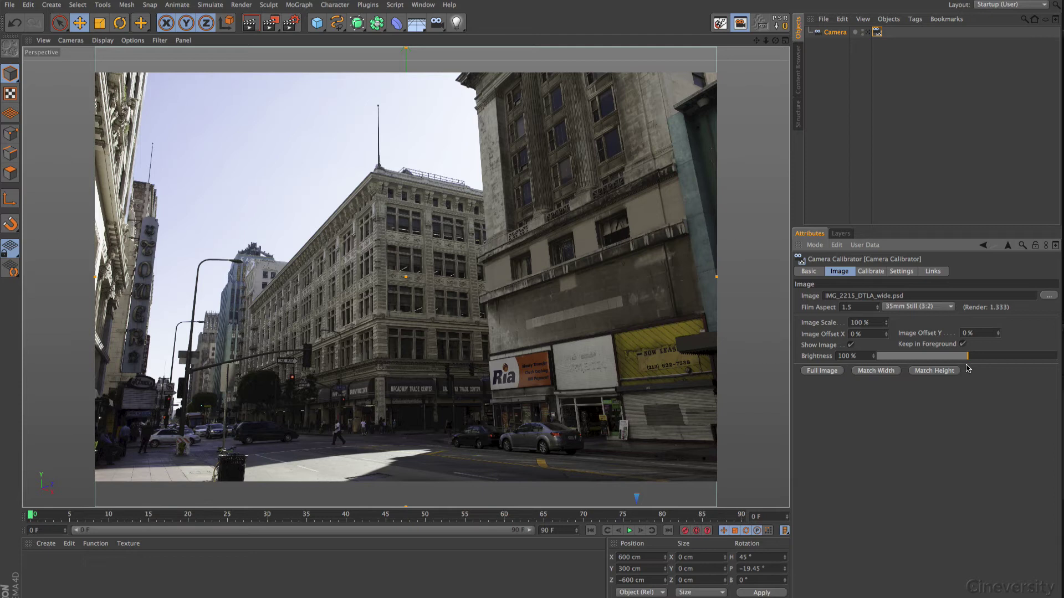
- Try matching the calibrator image to the frame height, restore the full image, and test Image Offset X before resetting it to 0%
left_click(825, 373)
left_click(935, 371)
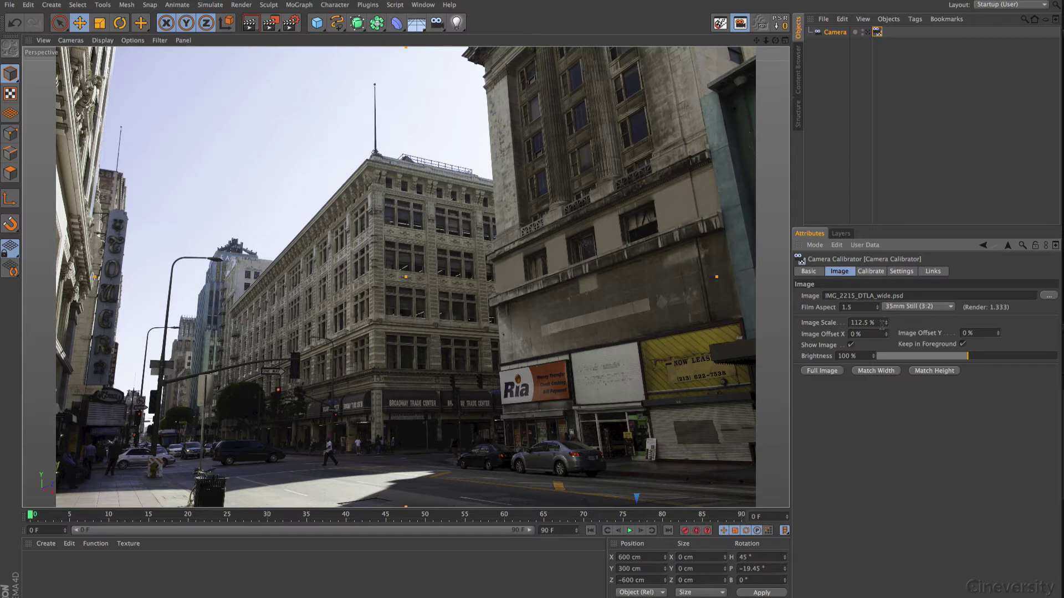
left_click(832, 374)
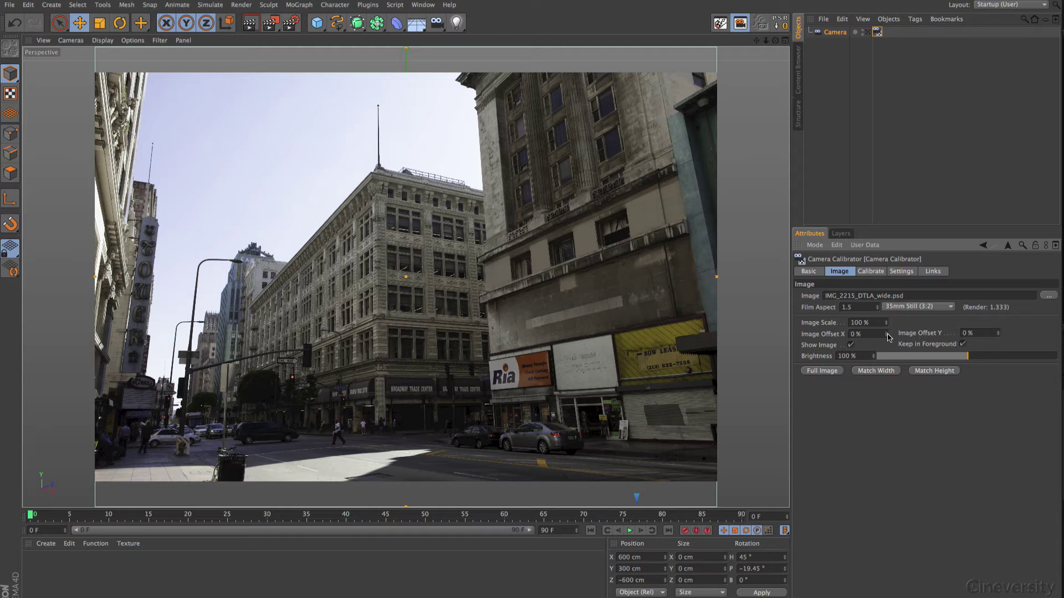
left_click_drag(886, 337, 847, 338)
type("0")
key("Return")
- Add a calibration grid and move its upper corner onto the central building's upper windows, slightly adjusting the corner on the neighbouring building
left_click(871, 272)
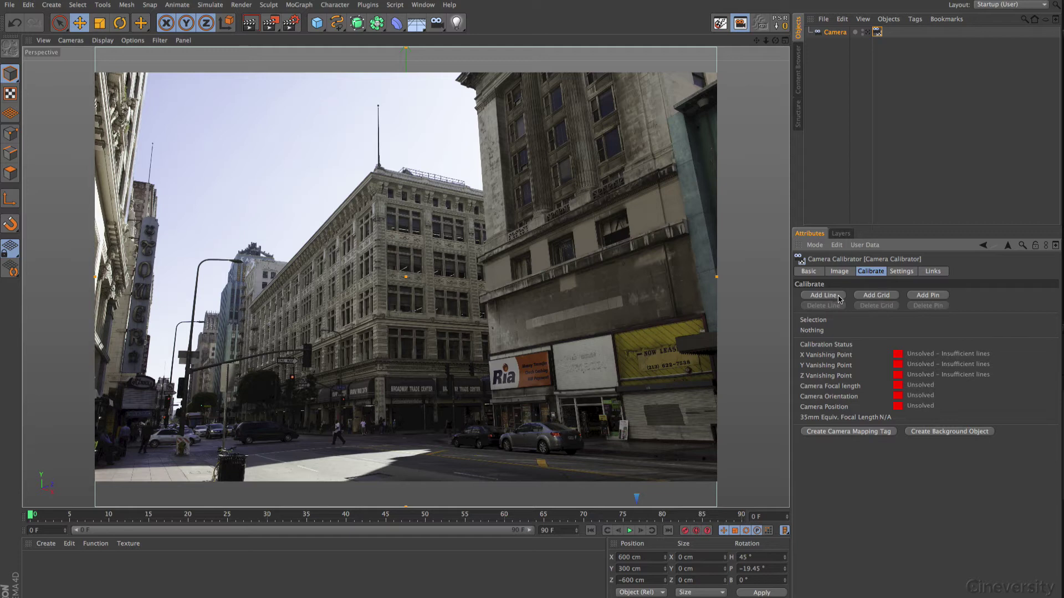
left_click(876, 296)
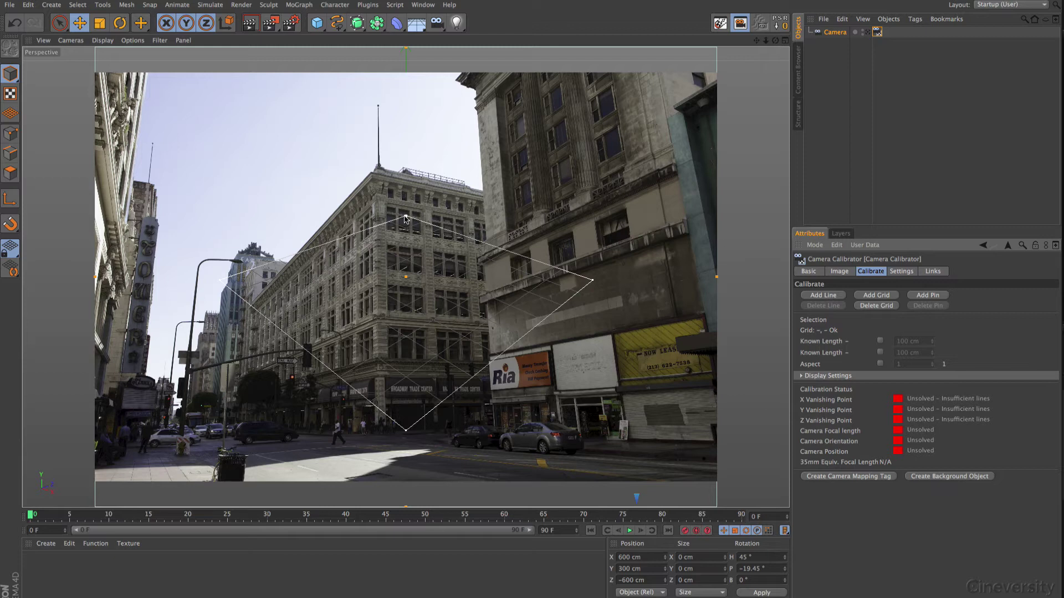
mouse_move(405, 218)
left_mouse_down()
mouse_move(403, 227)
mouse_move(400, 216)
left_mouse_up()
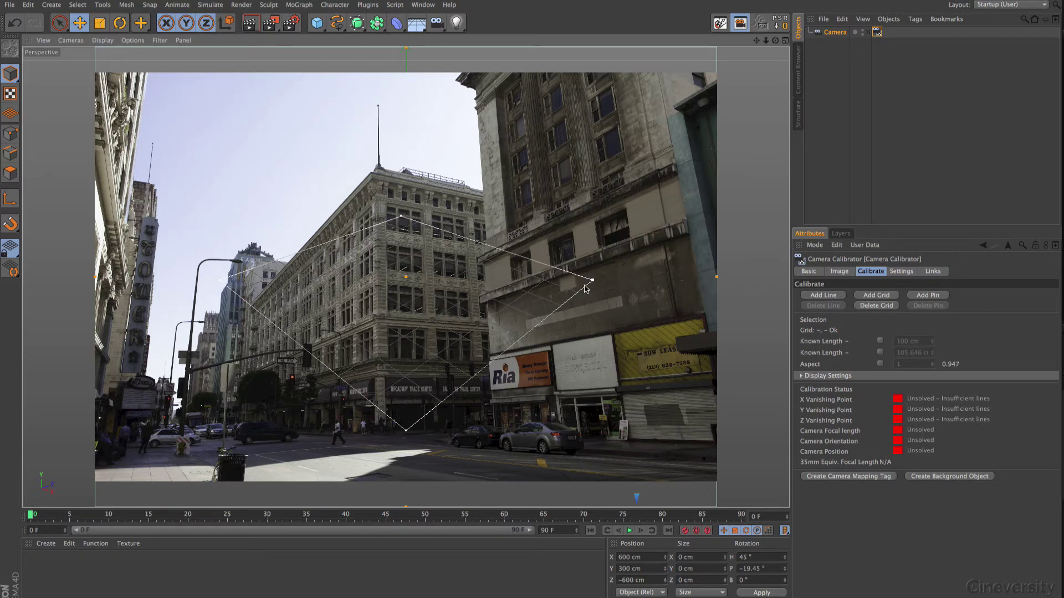
left_click_drag(592, 280, 594, 278)
left_click_drag(400, 216, 386, 204)
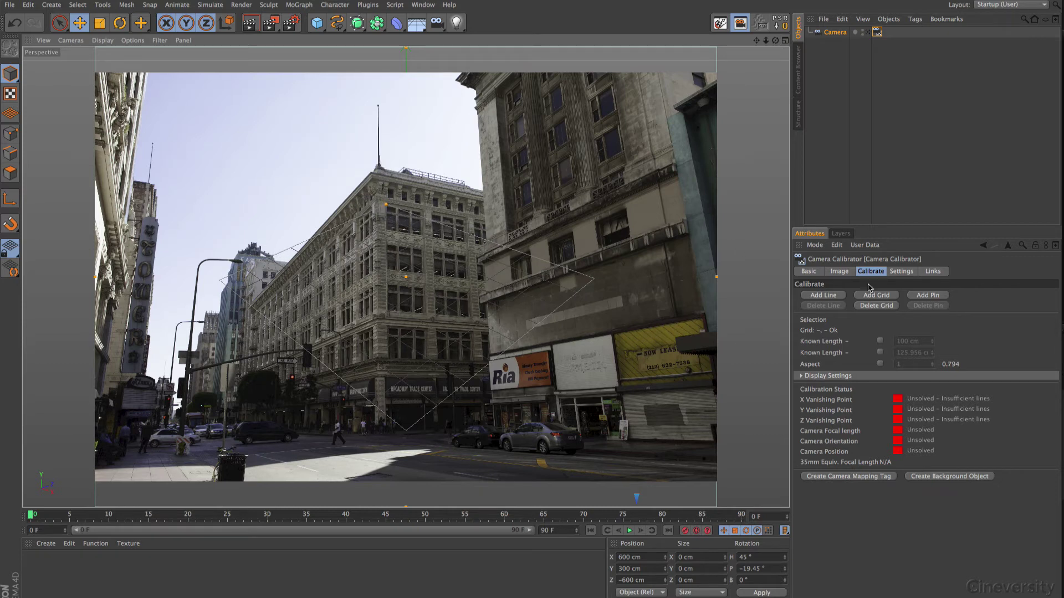
- Check the calibrator's magnifier settings, and place the grid's upper corner on the central building's street-corner edge beside the top full row of windows
left_click(902, 272)
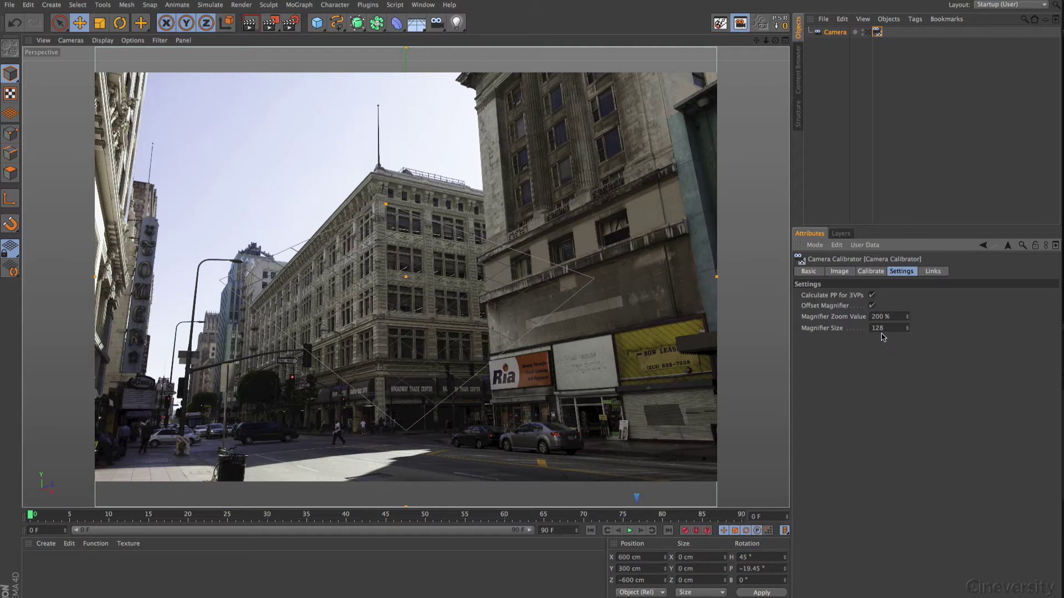
left_click(871, 272)
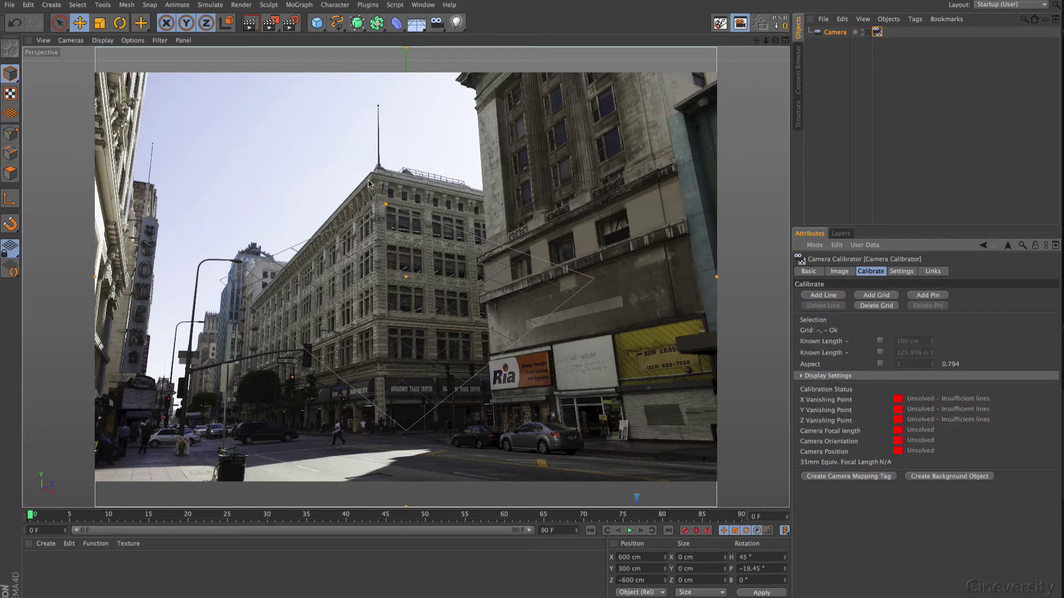
left_click_drag(385, 205, 387, 208)
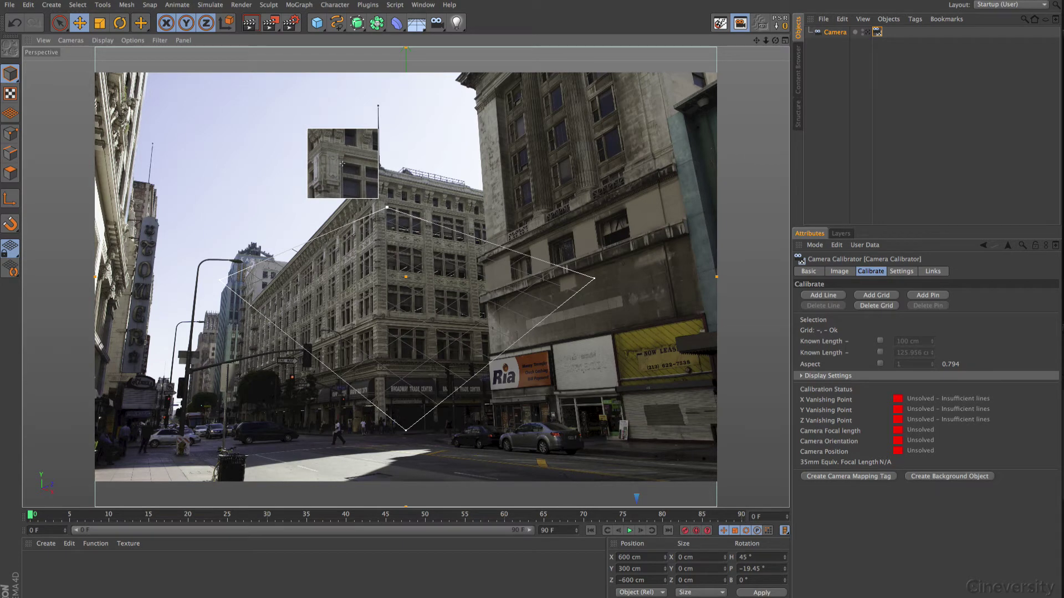
left_click_drag(387, 208, 386, 208)
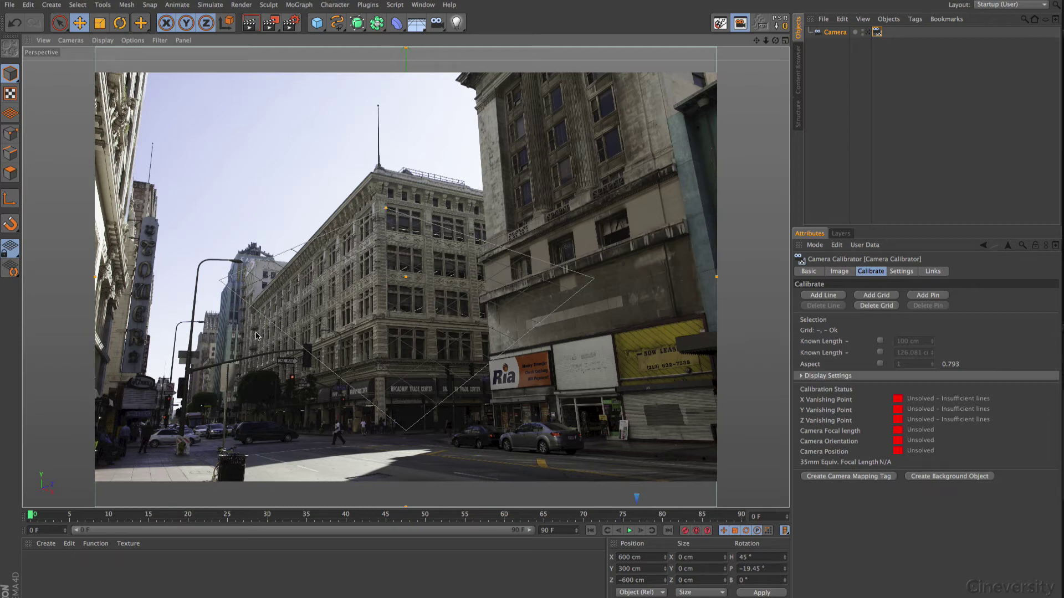
mouse_move(386, 211)
left_mouse_down()
mouse_move(284, 282)
mouse_move(264, 319)
mouse_move(251, 314)
mouse_move(355, 238)
mouse_move(372, 206)
left_mouse_up()
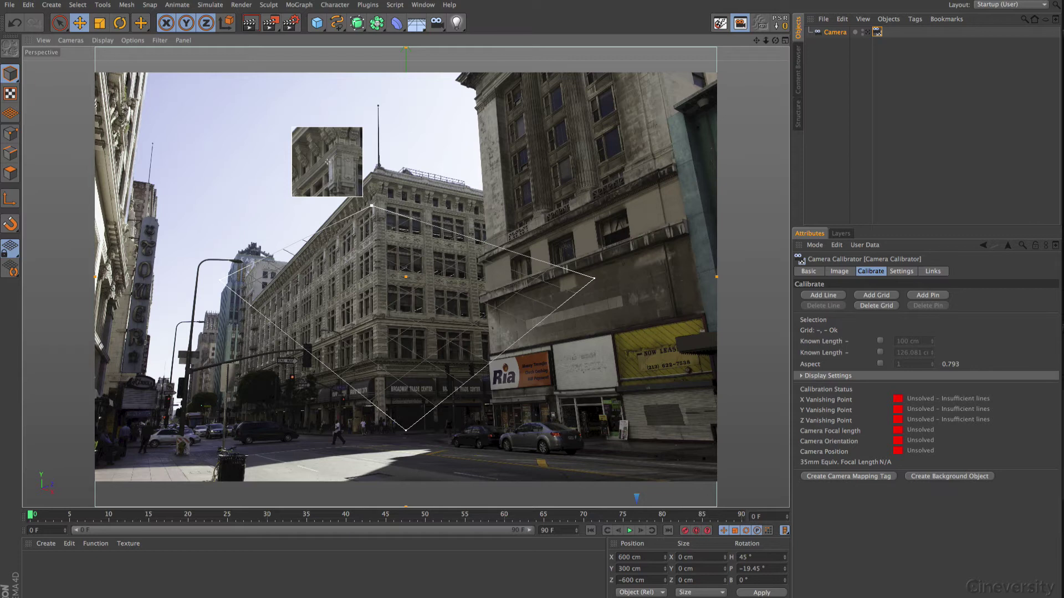
left_click_drag(372, 205, 376, 199)
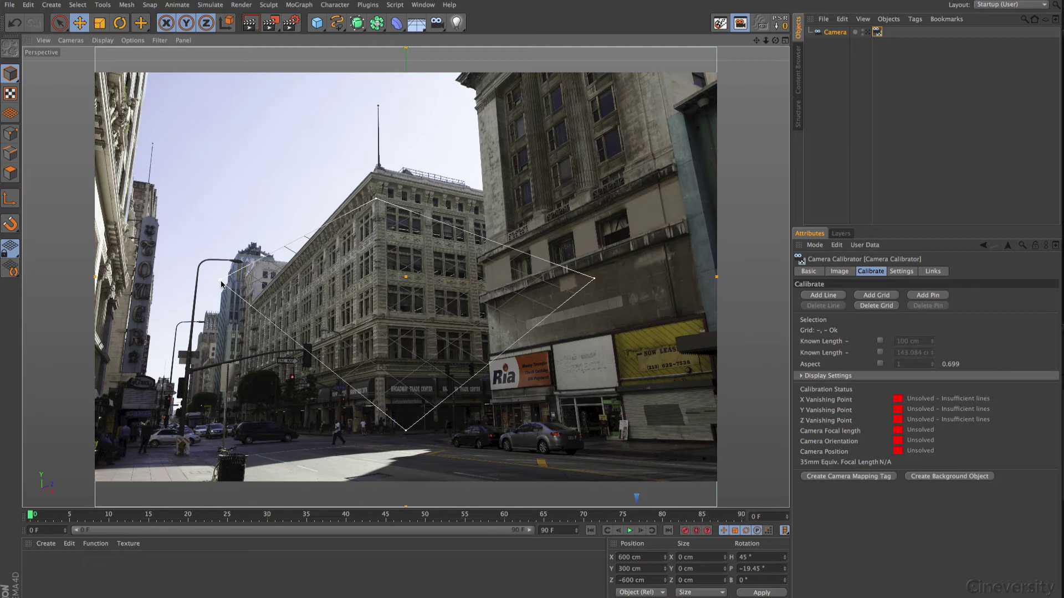
- Fit the grid to the central building's long receding facade by placing its other three corners along the window rows and fine-tuning all four
left_click_drag(220, 280, 284, 286)
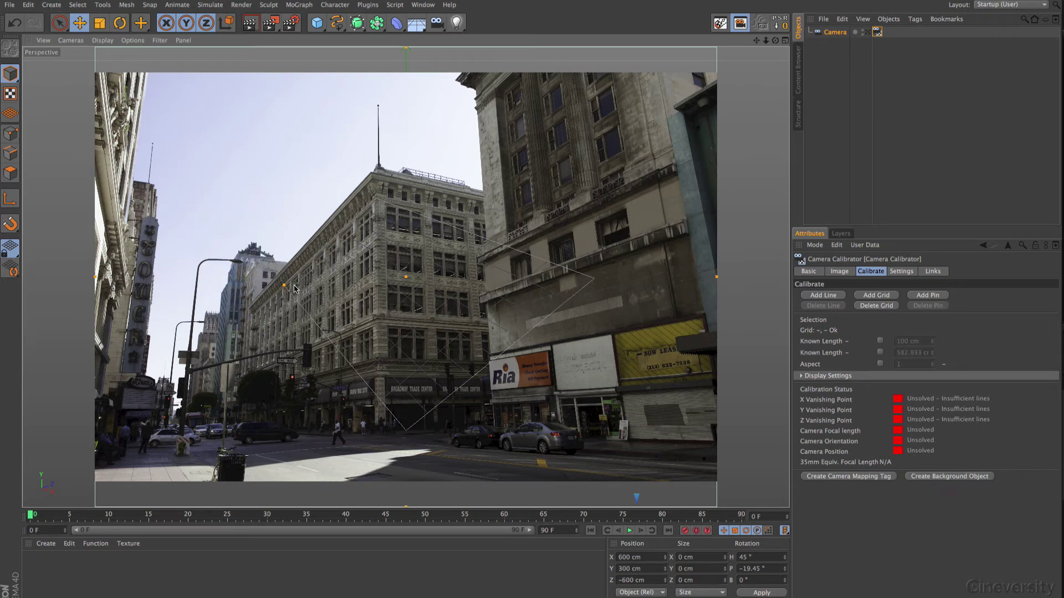
left_click_drag(406, 430, 280, 358)
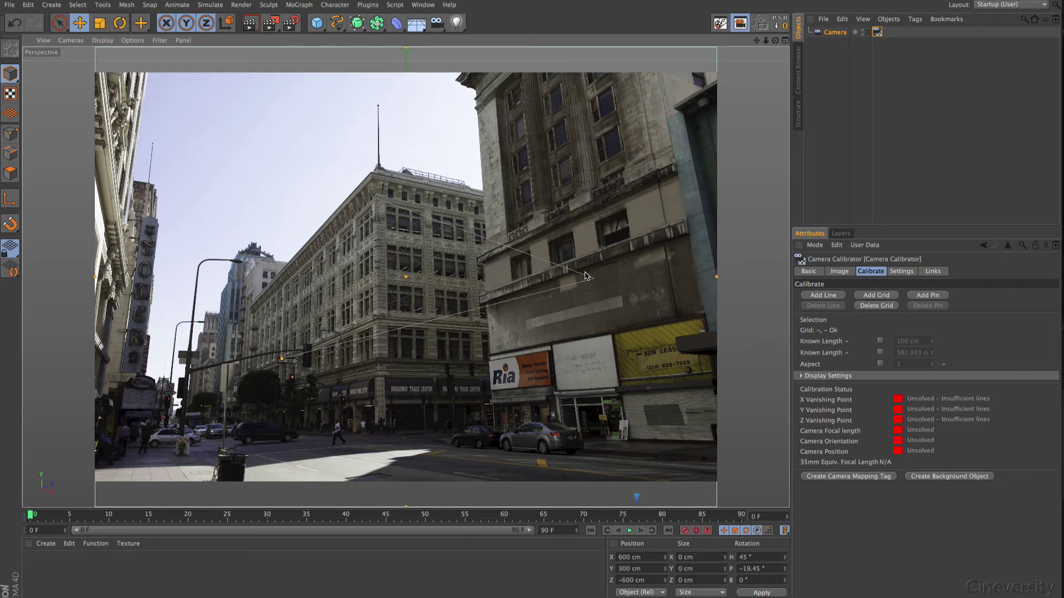
left_click_drag(594, 279, 377, 317)
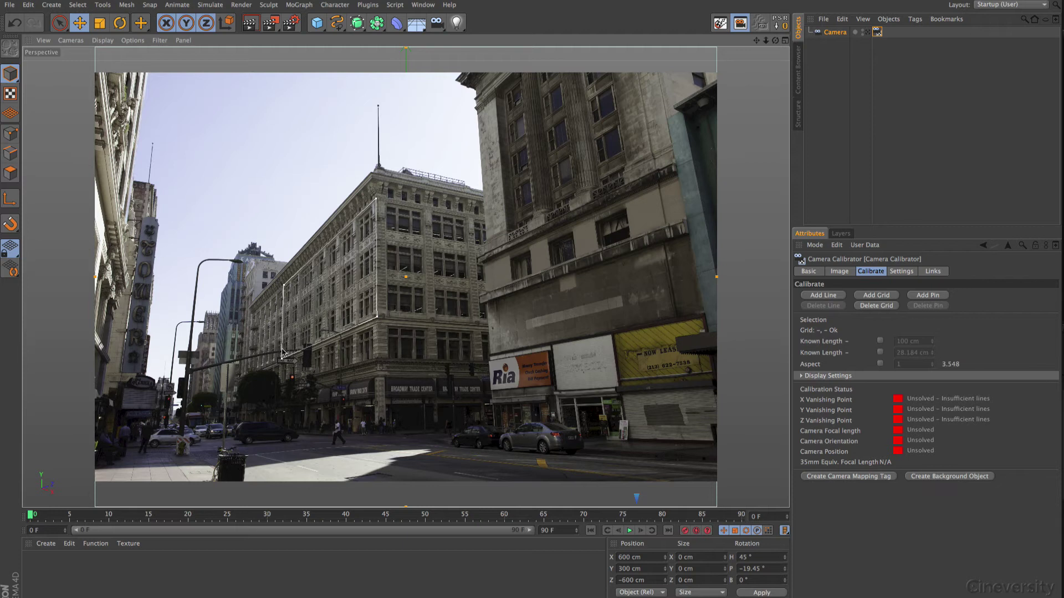
left_click_drag(282, 351, 281, 359)
left_click_drag(284, 285, 283, 290)
left_click_drag(376, 199, 376, 201)
left_click_drag(281, 361, 282, 360)
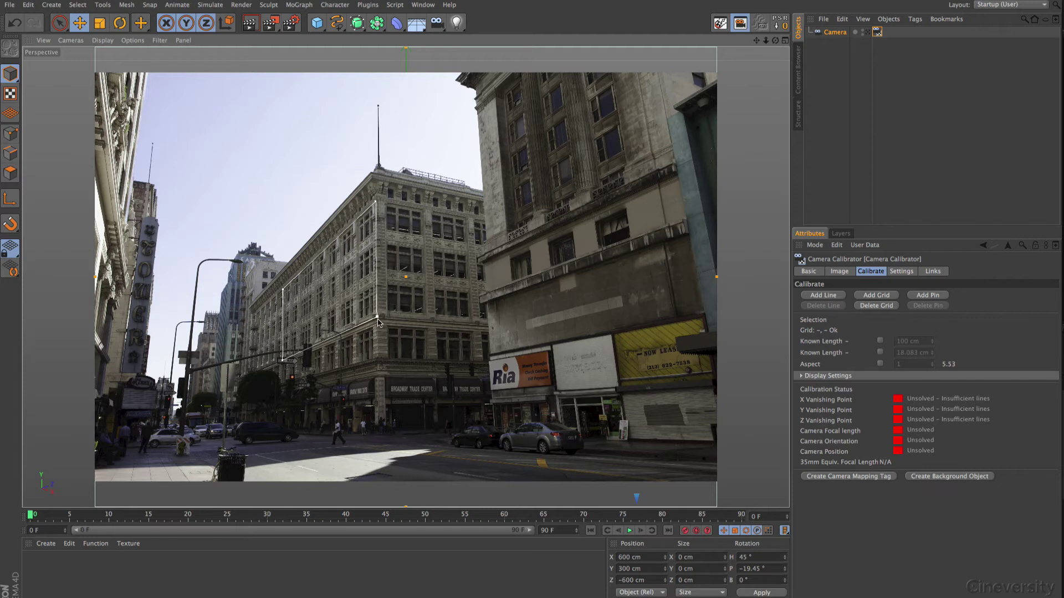
left_click_drag(377, 317, 376, 319)
- Try the X, Y and Z axis assignments on the grid's vertical edges and return them to unassigned
left_click(375, 260)
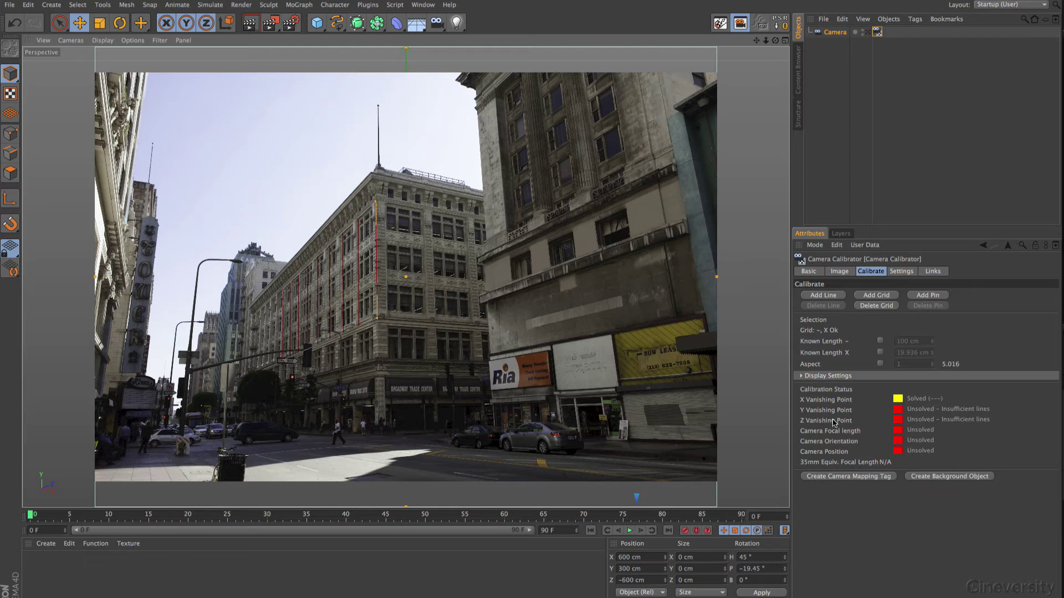
left_click(376, 261)
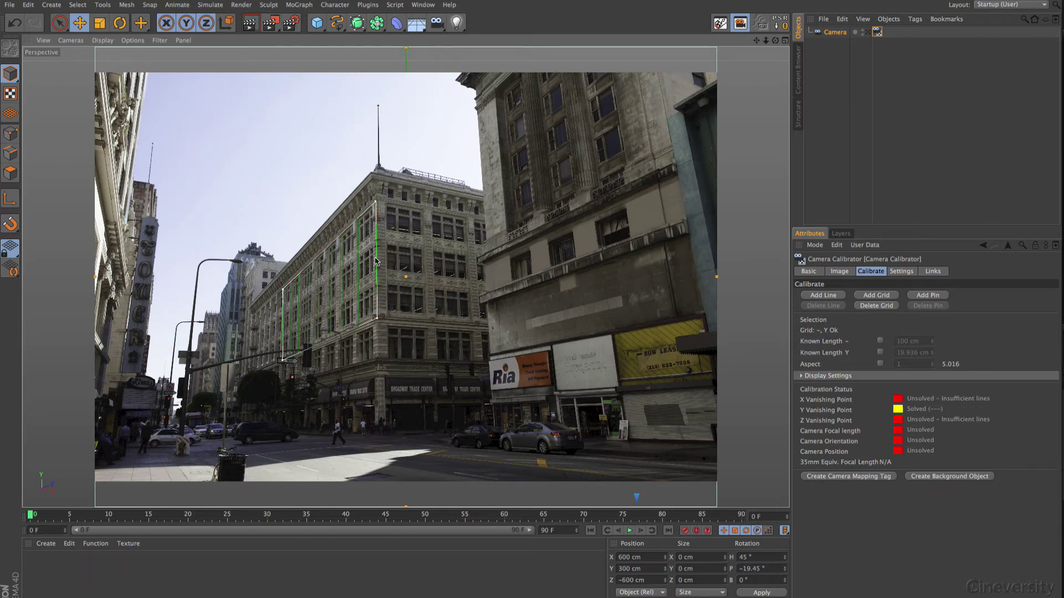
left_click(376, 264)
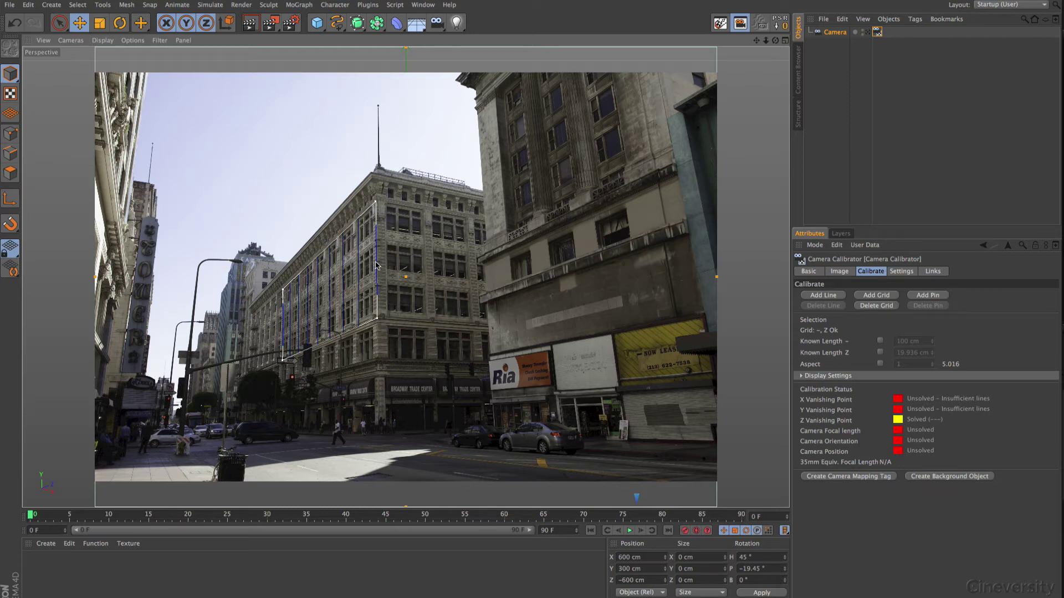
left_click(377, 266)
left_click(377, 266)
left_click(377, 266)
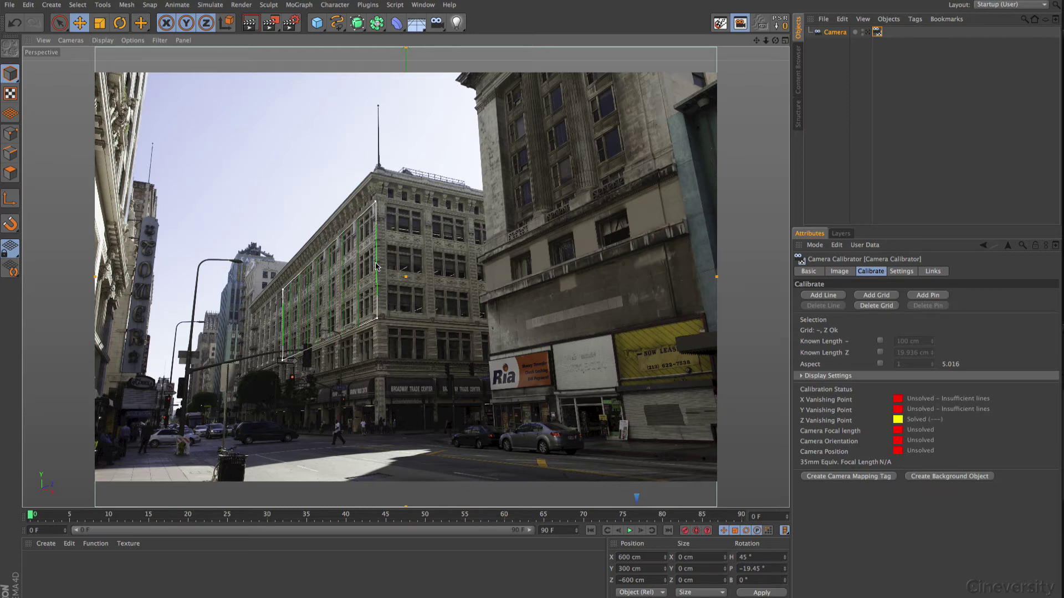
left_click(378, 270)
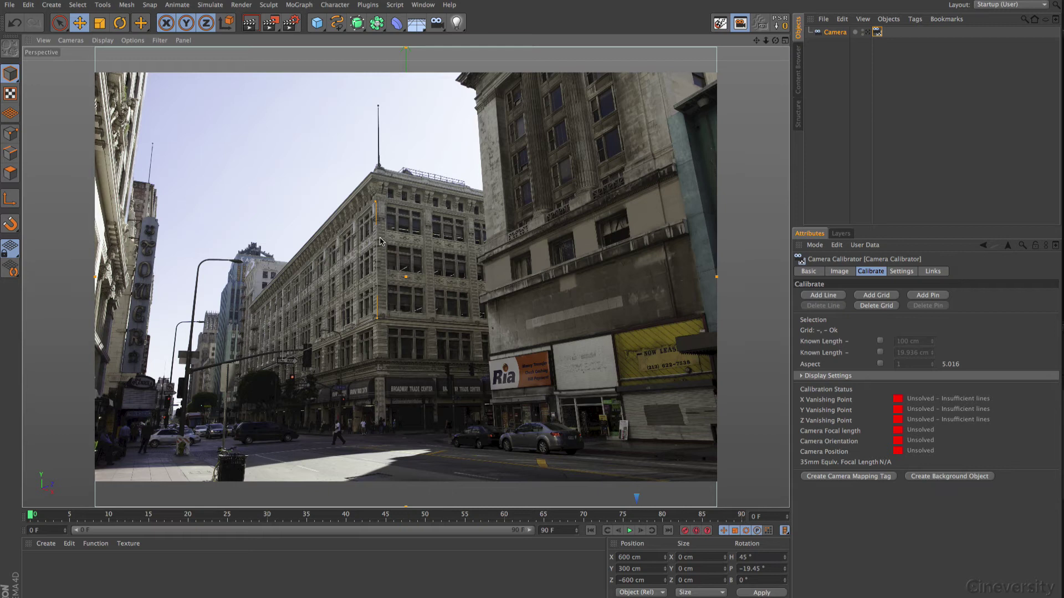
- Assign the receding facade grid's vertical edges to the Y axis and its horizontal edges to the Z axis
left_click(377, 267)
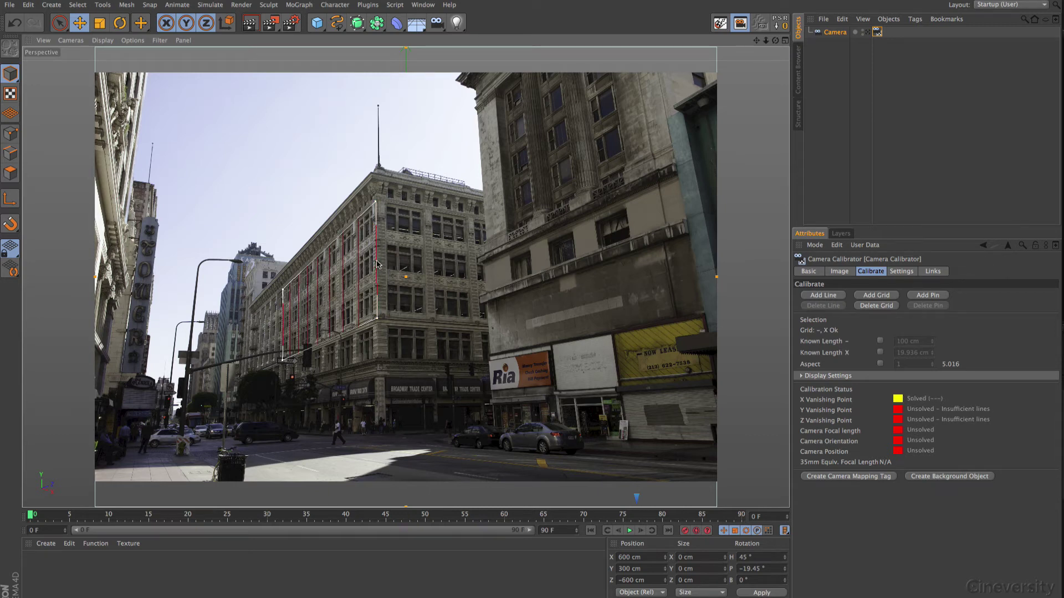
left_click(377, 264)
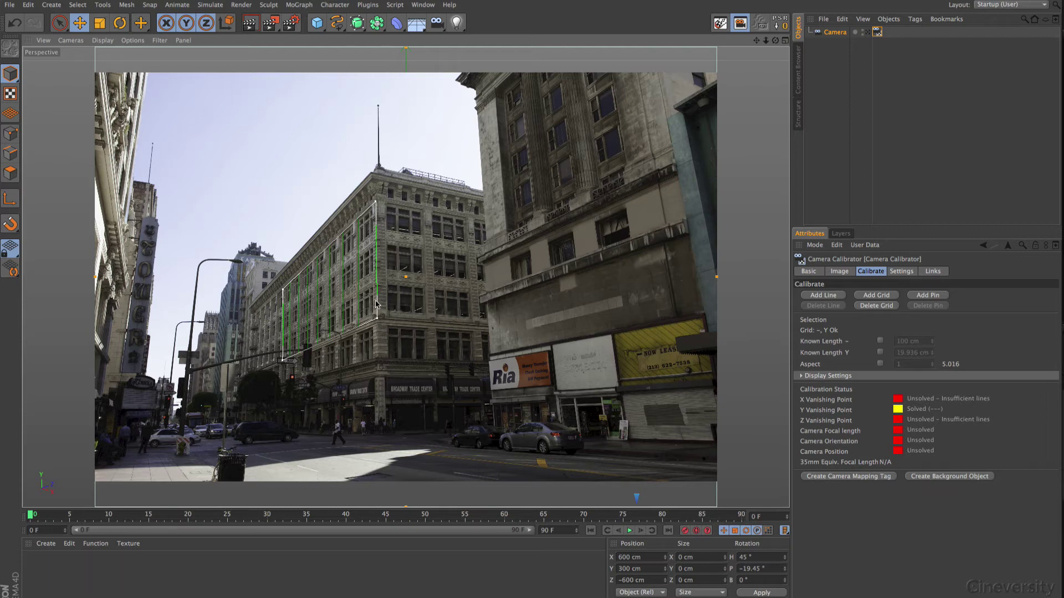
left_click(327, 250)
left_click(328, 249)
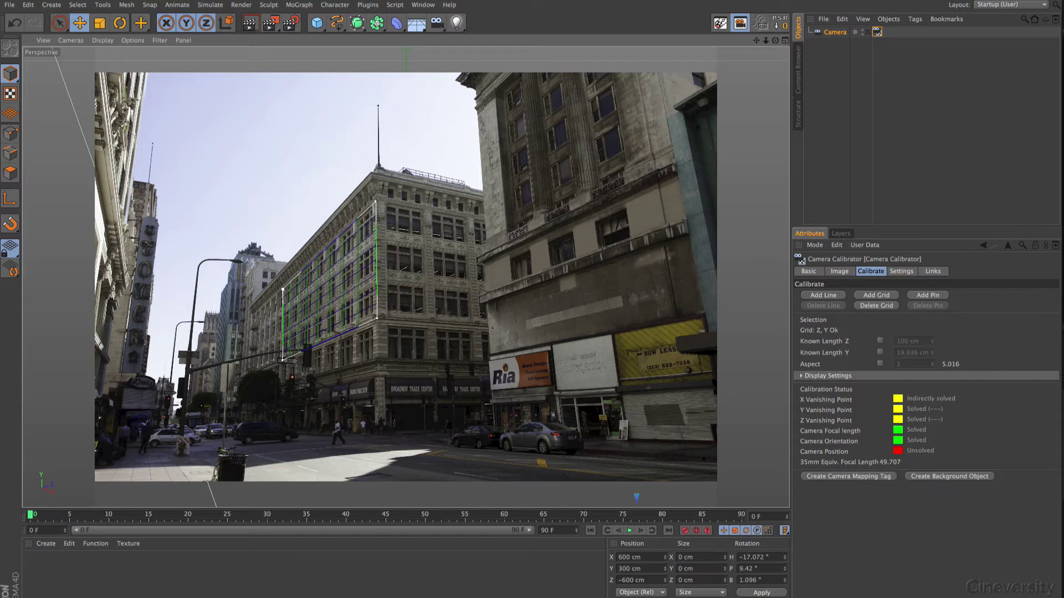
- Fine-tune the two far corners of the receding facade's grid to refine the camera's focal length and orientation
left_click_drag(283, 289, 284, 288)
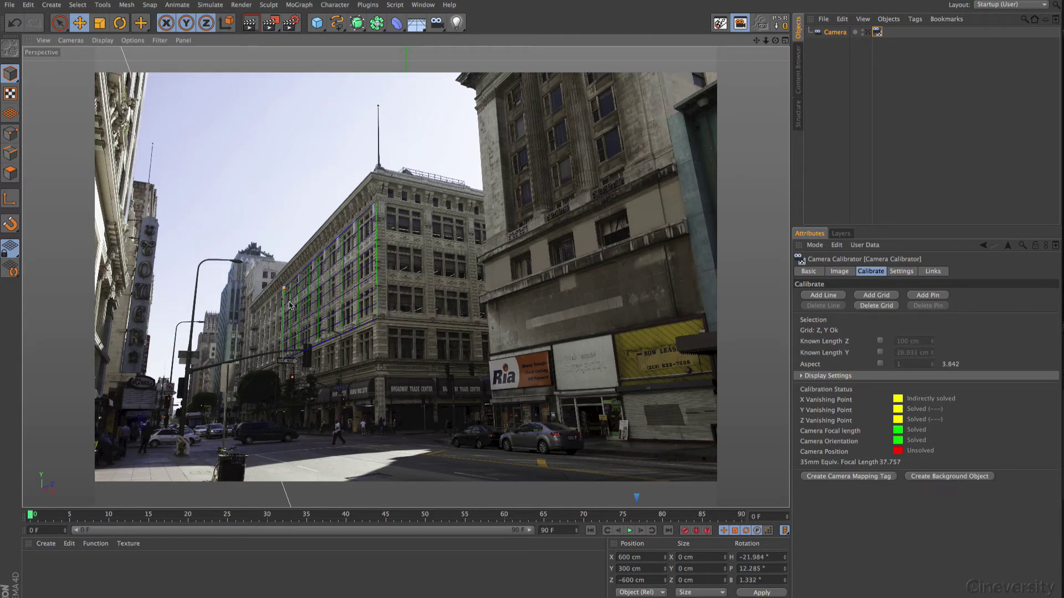
left_click_drag(282, 359, 282, 357)
left_click_drag(282, 358, 281, 357)
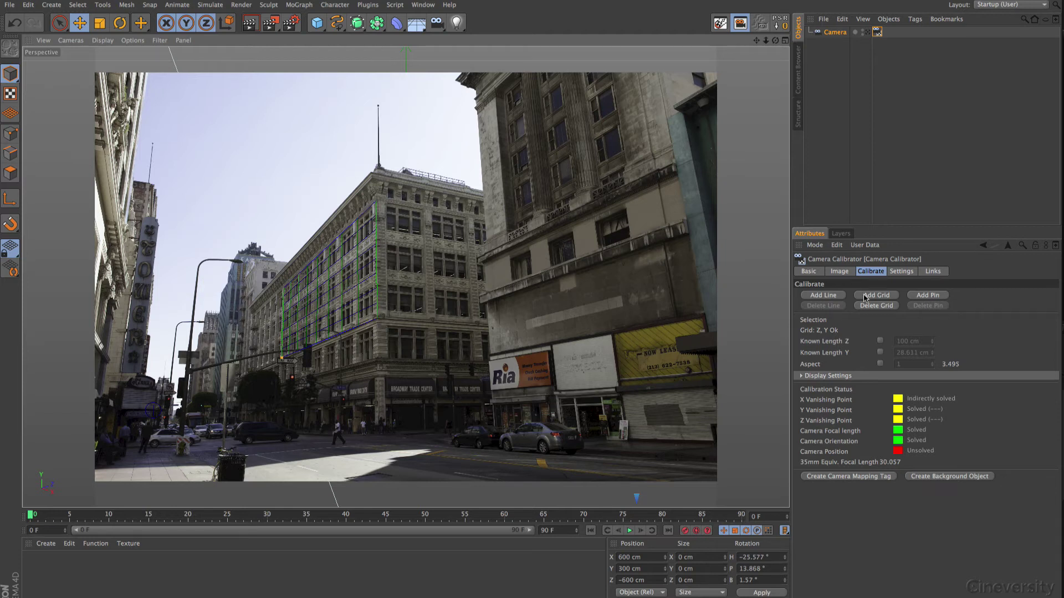
- Add a second calibration grid and fit its four corners around the windows on the central building's shorter, sunlit facade
left_click(881, 297)
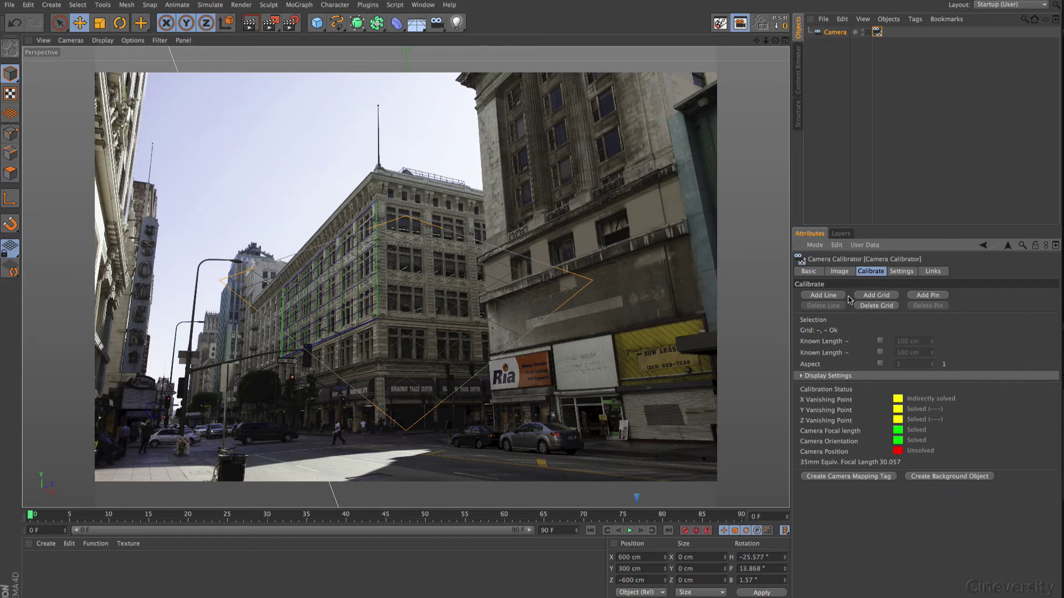
mouse_move(407, 218)
left_mouse_down()
mouse_move(382, 206)
mouse_move(397, 209)
left_mouse_up()
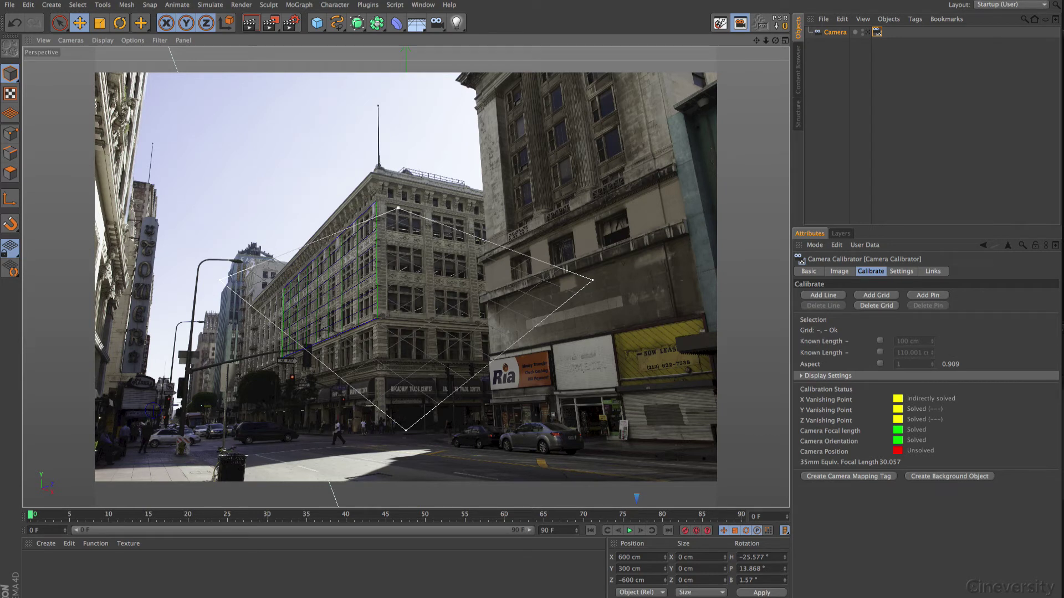
left_click_drag(398, 208, 396, 209)
left_click_drag(593, 280, 463, 221)
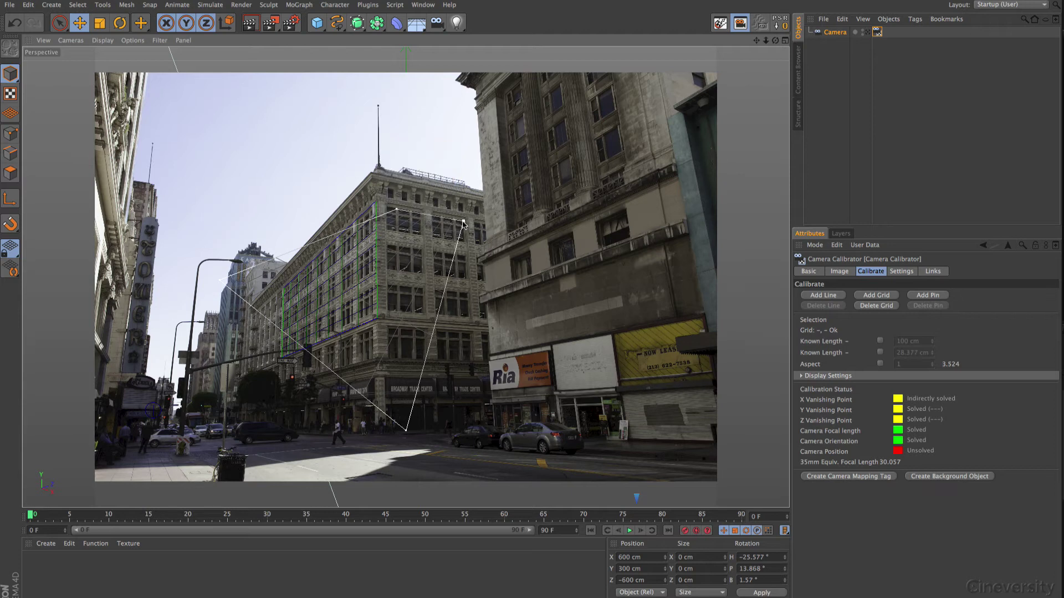
left_click_drag(407, 430, 469, 334)
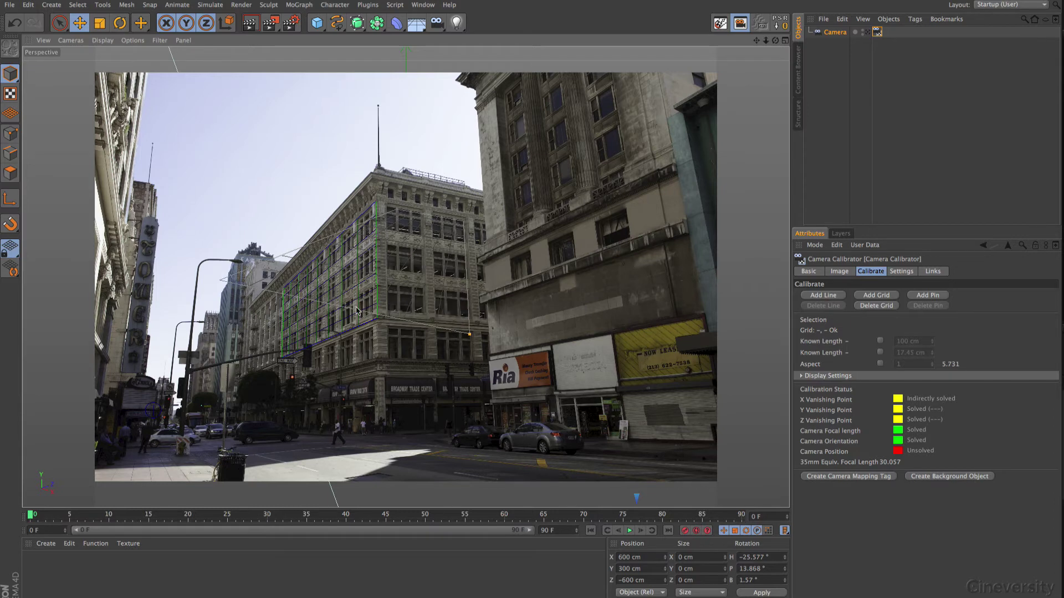
left_click_drag(220, 280, 398, 330)
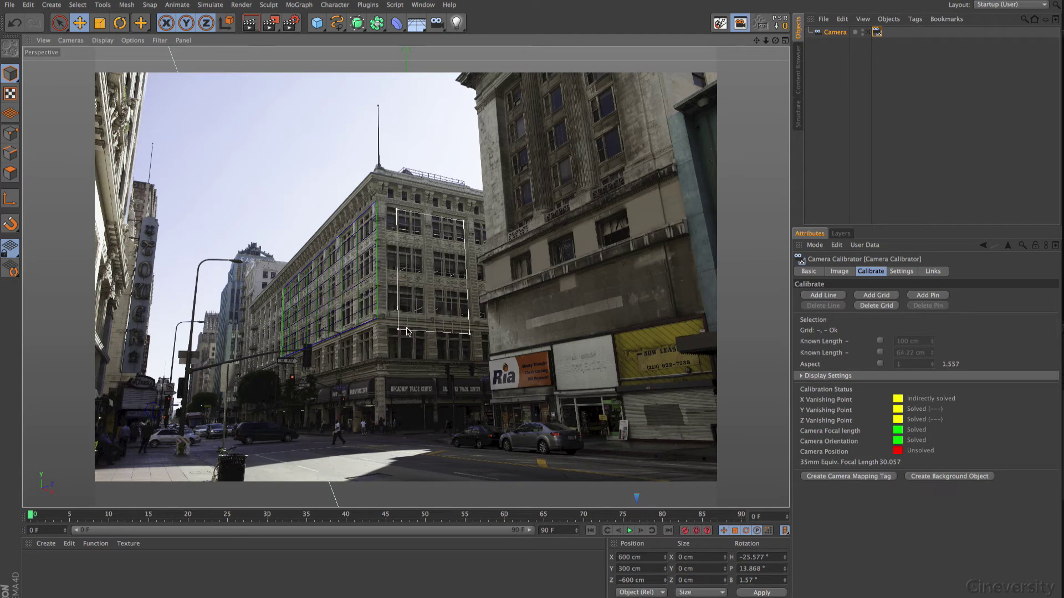
- Assign the second grid's vertical edges to the Y axis and its horizontal edges to the X axis
left_click(399, 274)
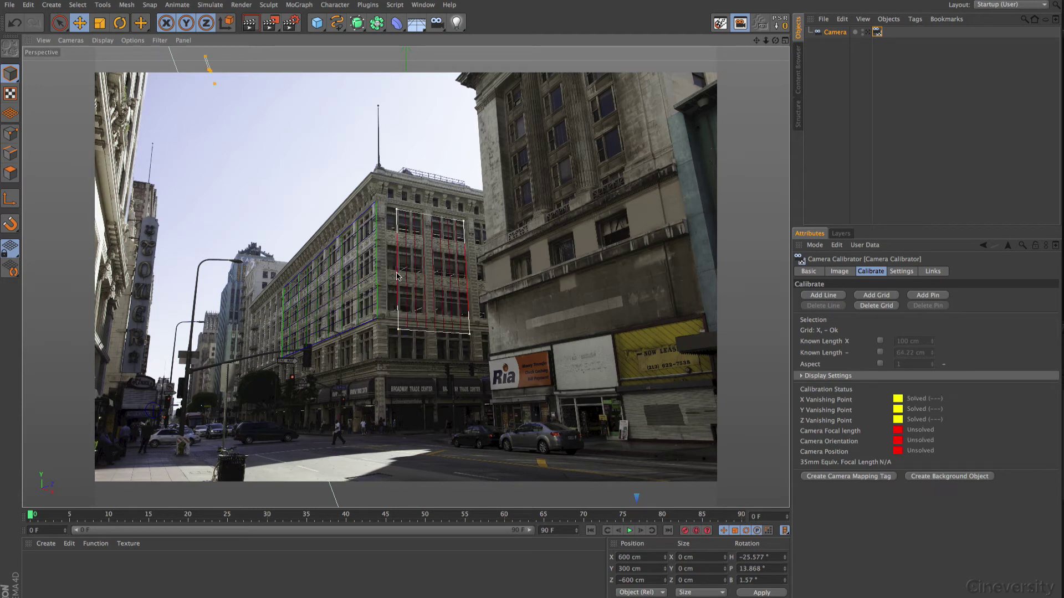
left_click(397, 275)
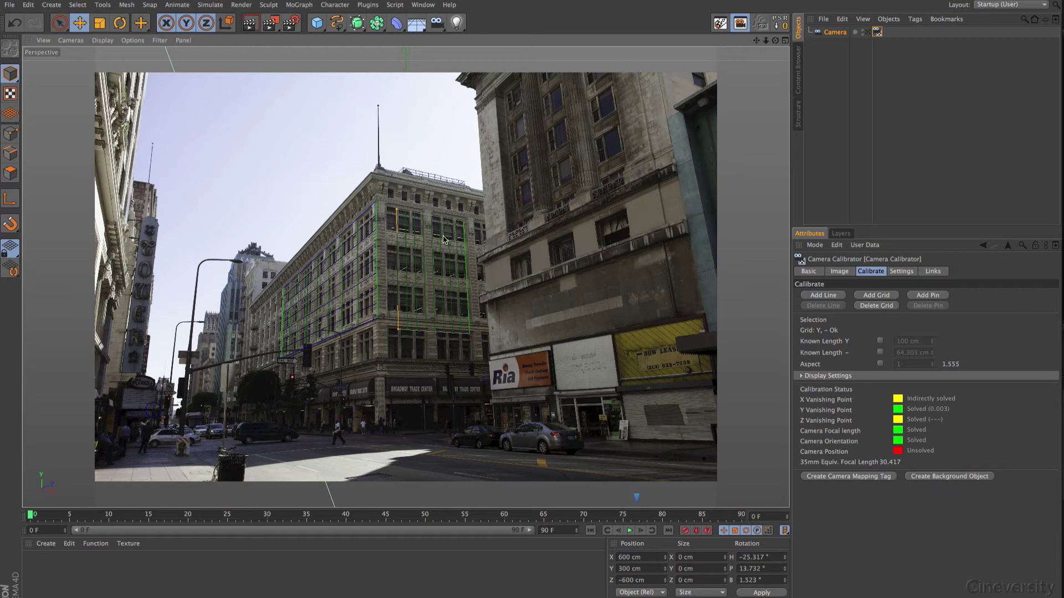
left_click(426, 216)
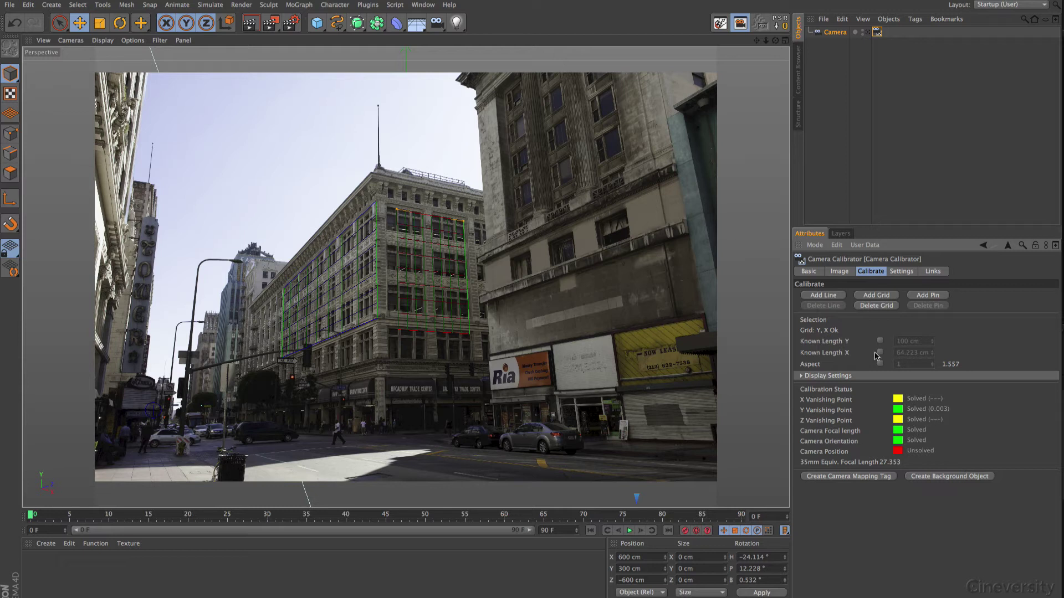
- Add a calibration line along the receding facade's roofline, from the building's top street corner to the far end of the roof
left_click(823, 296)
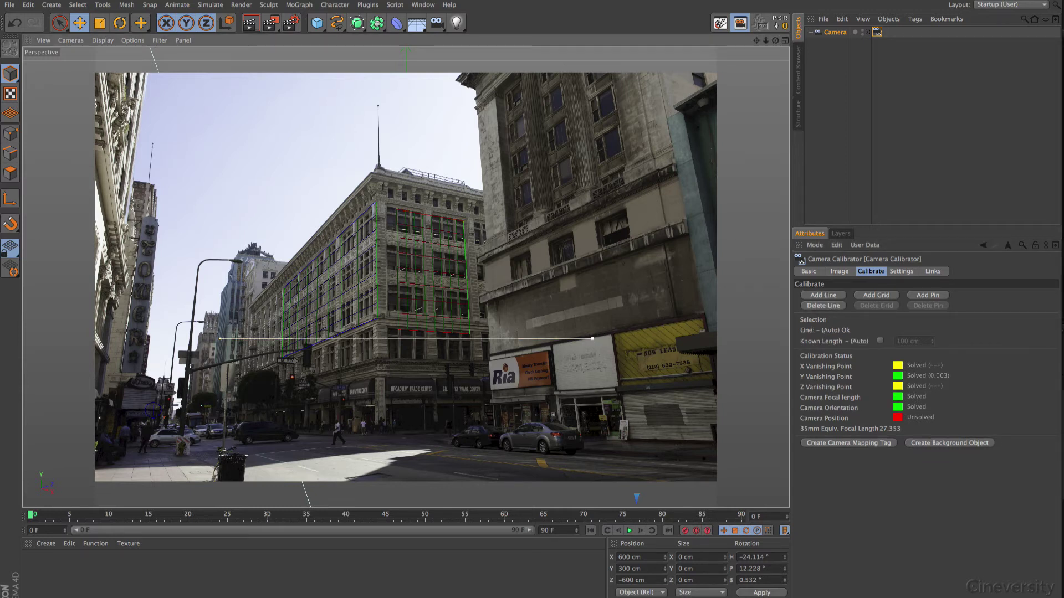
left_click_drag(592, 338, 371, 174)
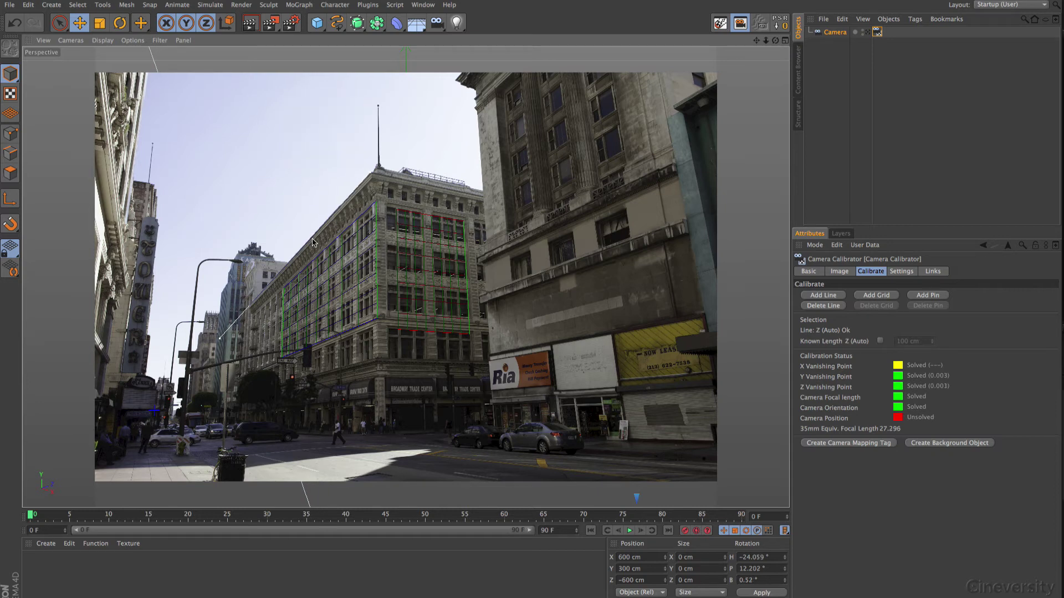
left_click_drag(218, 340, 250, 304)
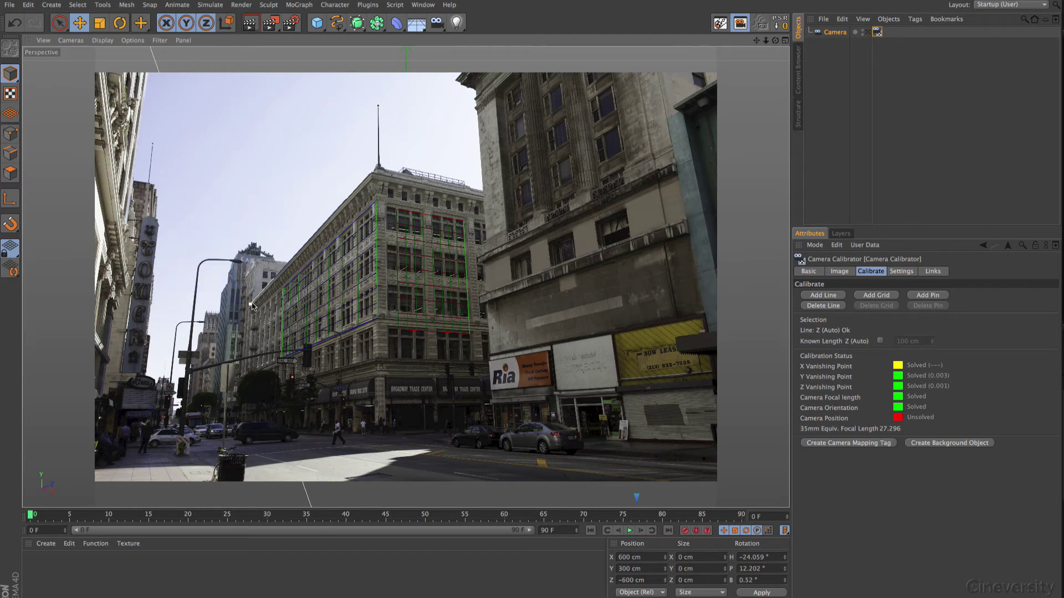
- Assign the calibration line along the receding facade's roofline to the Z axis
left_click(314, 231, "shift")
- Try a calibration line along the sunlit facade's roofline with an axis assigned, and delete that line
left_click(831, 298)
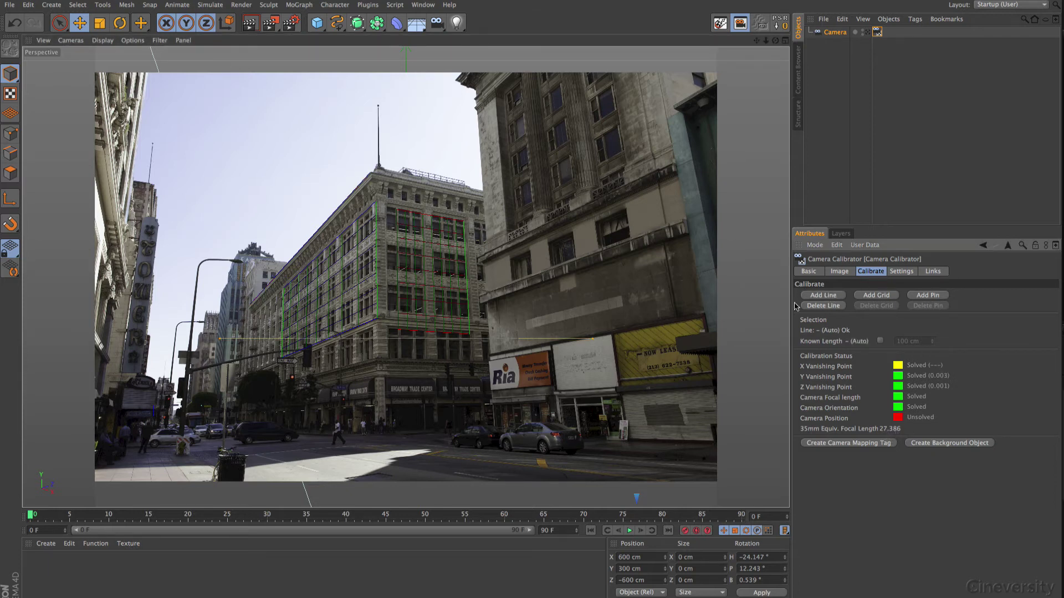
left_click_drag(591, 333, 481, 198)
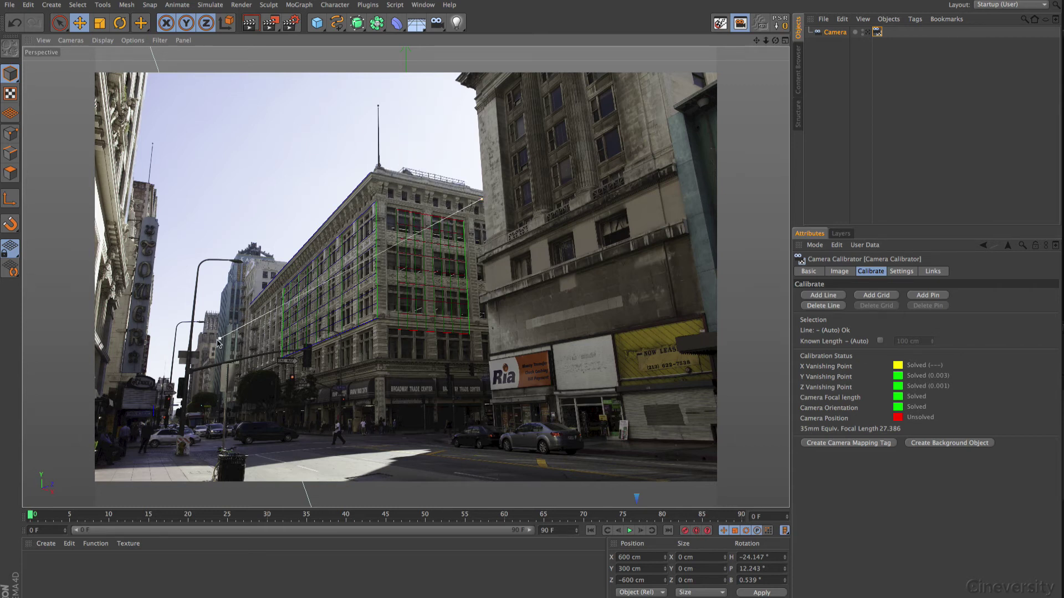
left_click_drag(220, 338, 370, 174)
left_click_drag(483, 199, 481, 196)
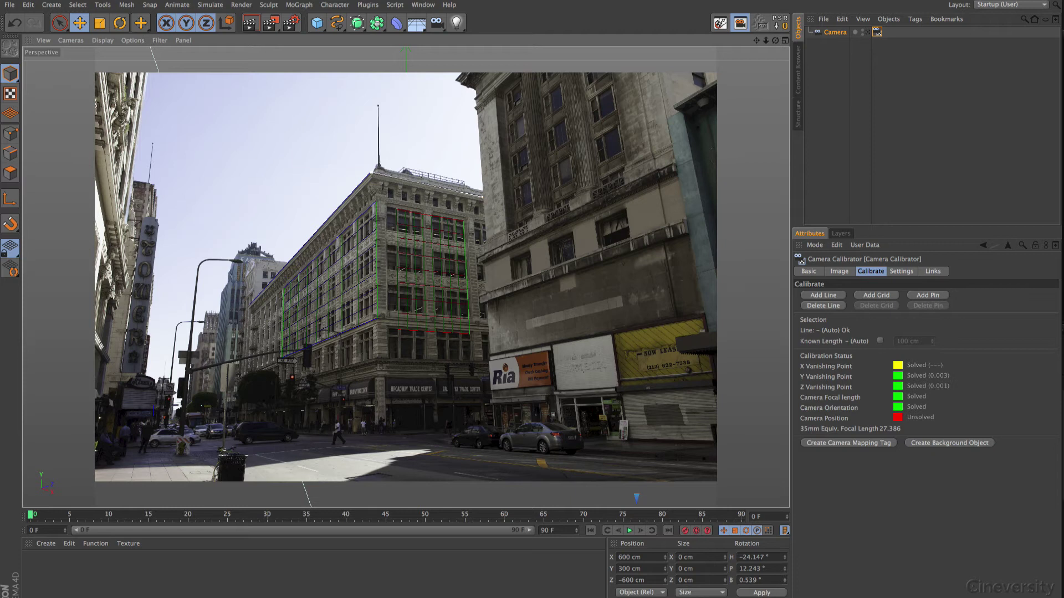
left_click_drag(371, 175, 372, 174)
left_click(480, 206)
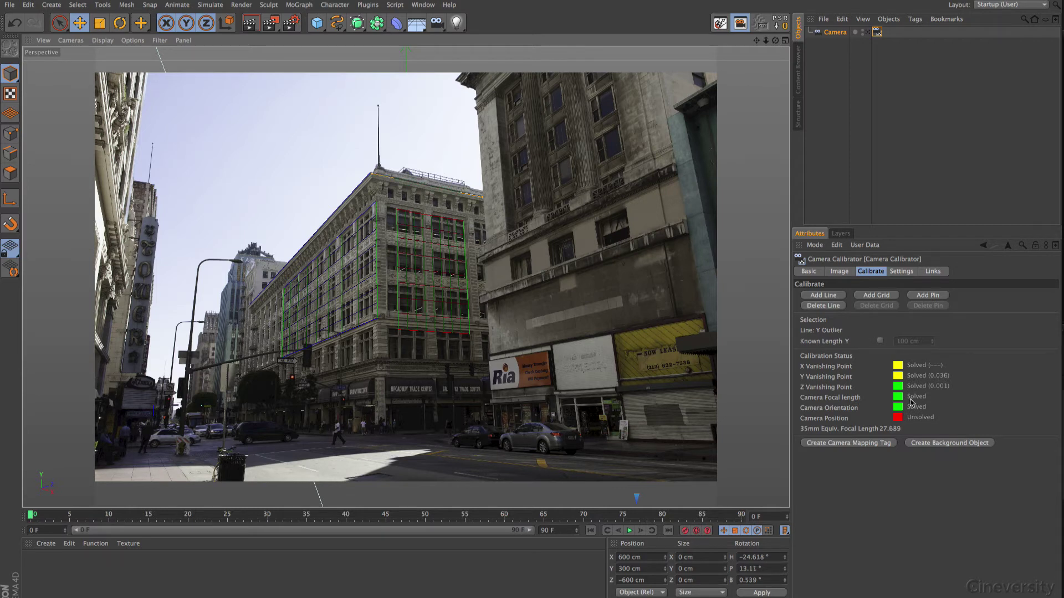
key("ctrl+z")
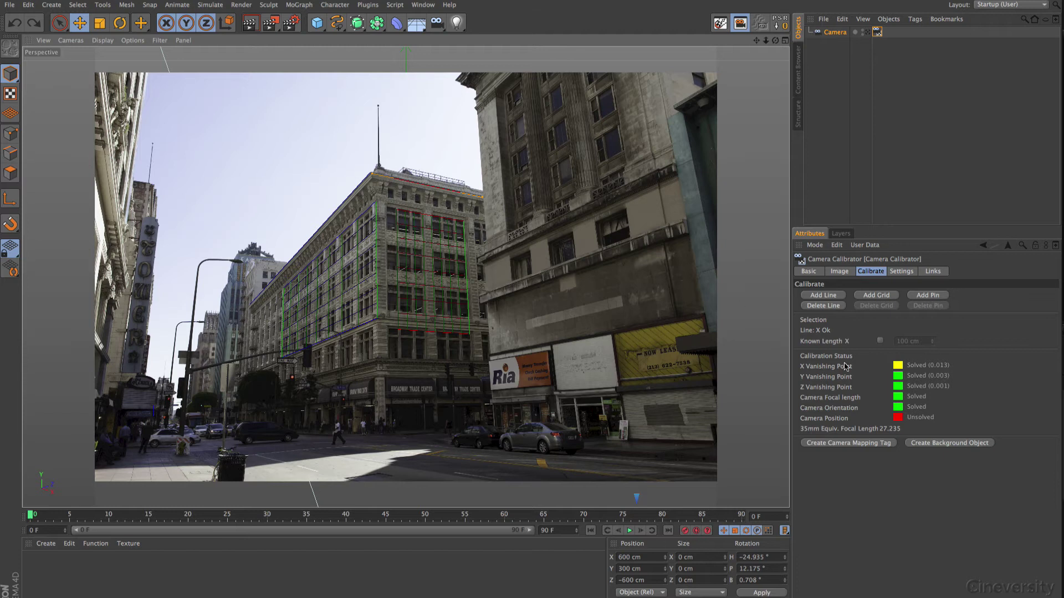
left_click(823, 306)
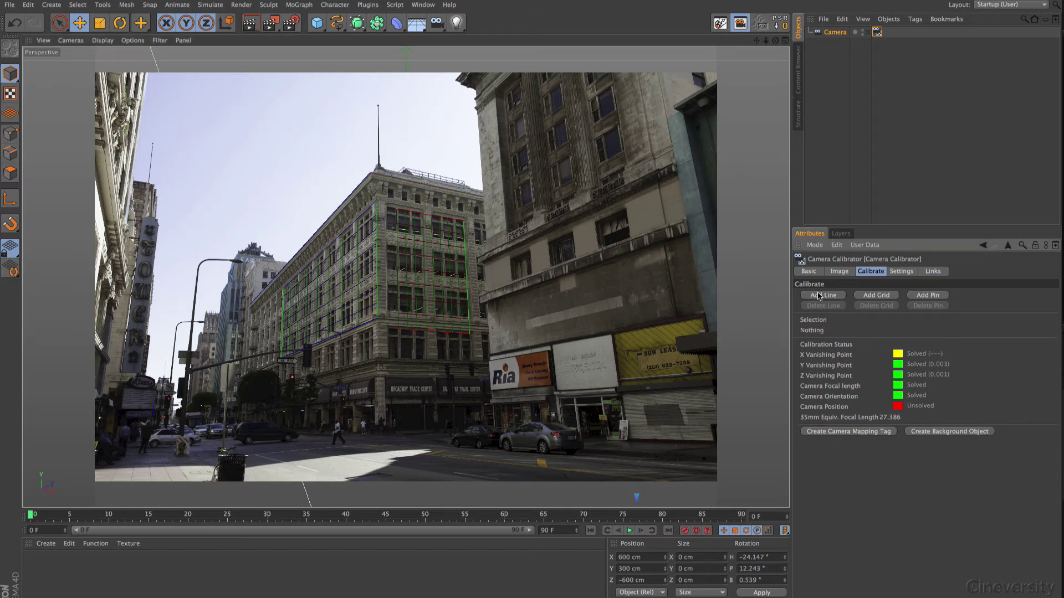
- Add a calibration line along the ledge above the sunlit facade's storefronts and assign it to the X axis
left_click(819, 296)
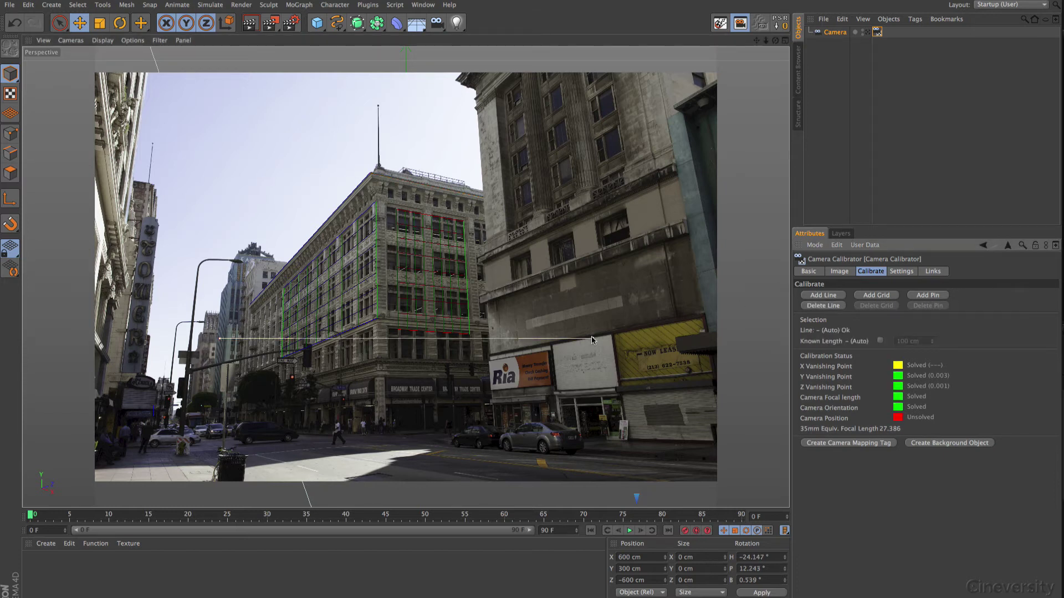
left_click_drag(593, 338, 482, 363)
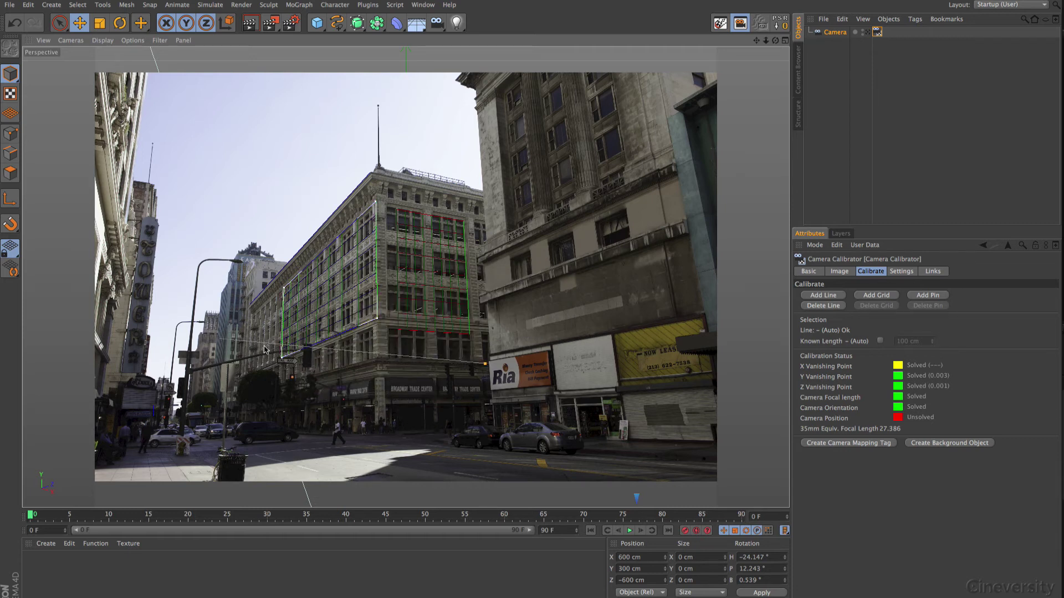
left_click_drag(220, 338, 378, 358)
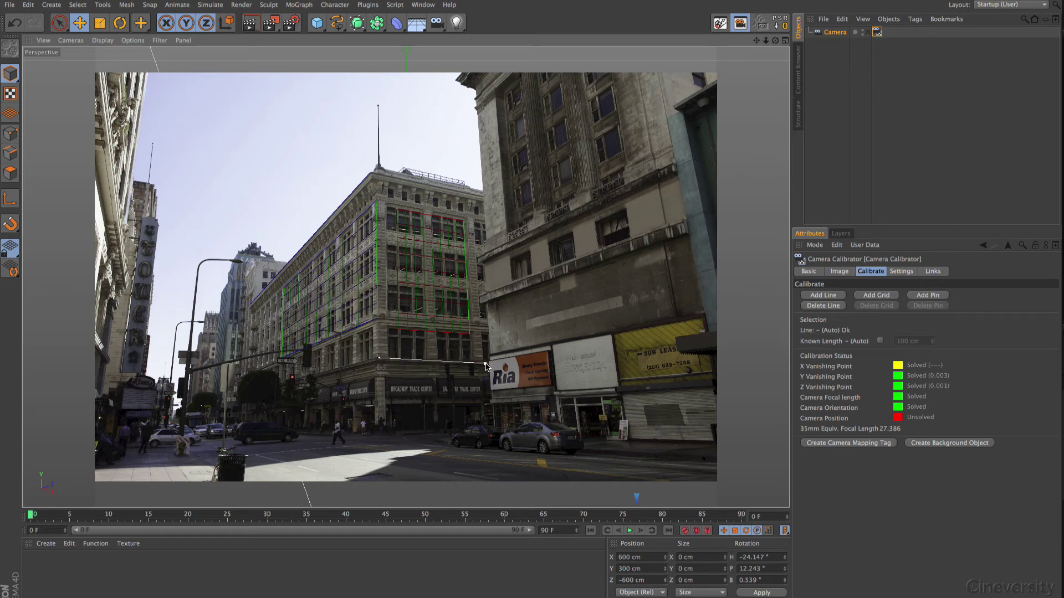
left_click_drag(486, 365, 486, 363)
left_click(444, 364)
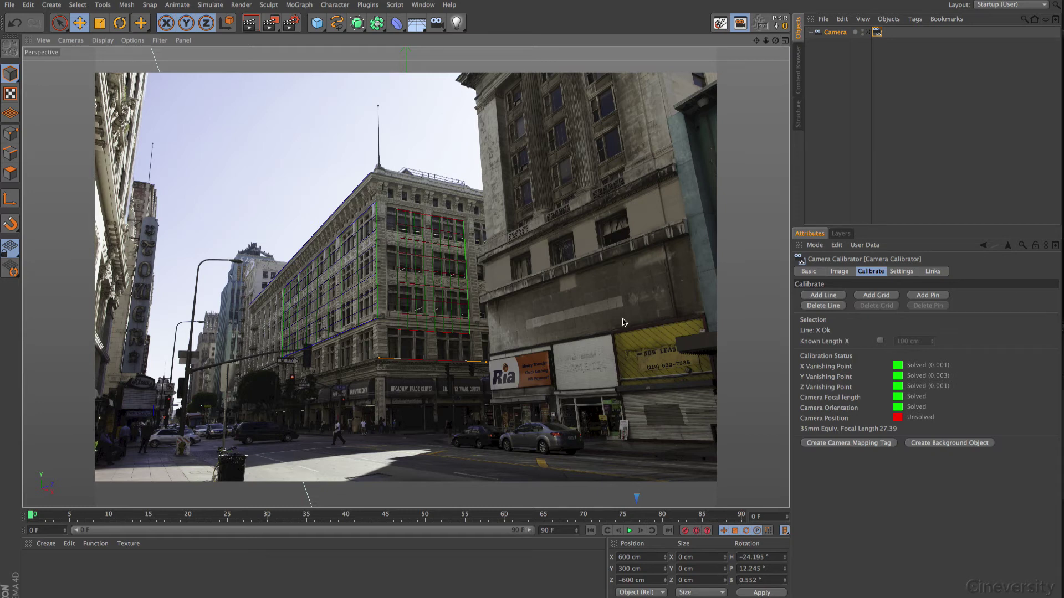
- Add a Y-axis calibration line down the central building's street corner, from just below the roof to the sidewalk
left_click(831, 297)
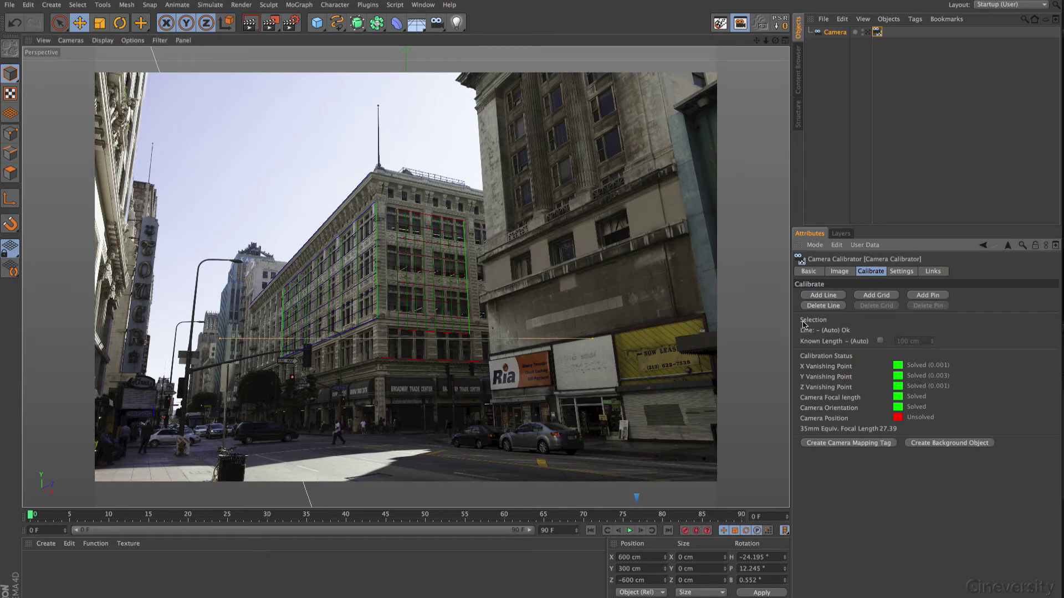
left_click_drag(593, 339, 375, 195)
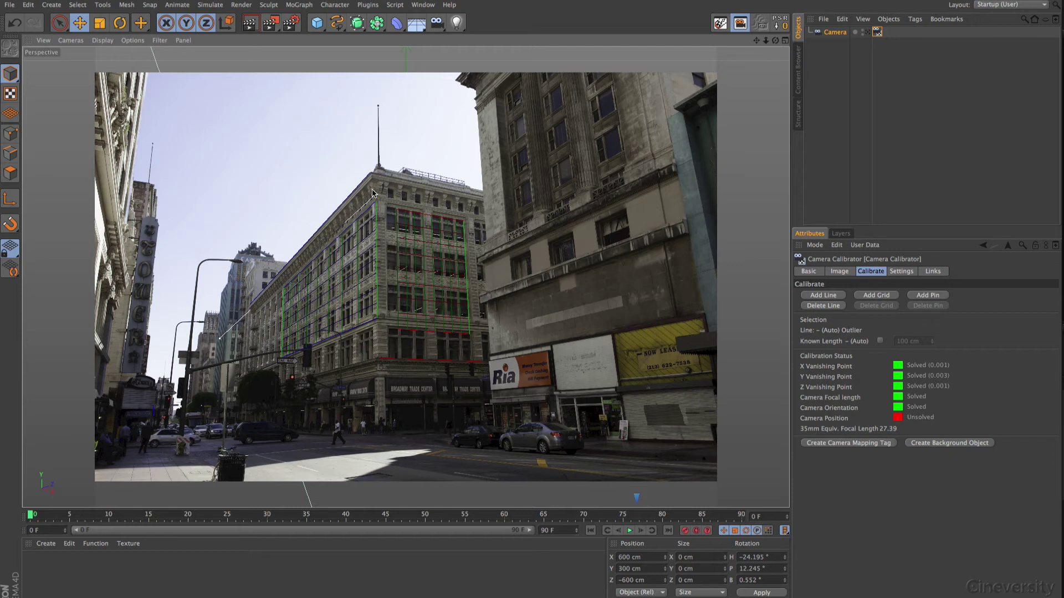
left_click_drag(219, 344, 380, 433)
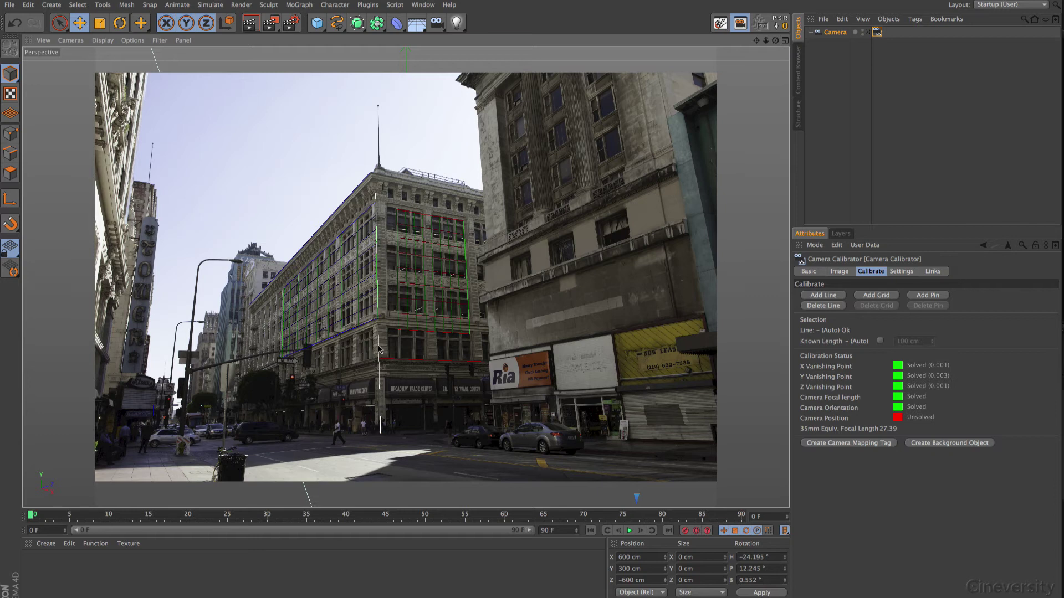
left_click(378, 348)
left_click(379, 347)
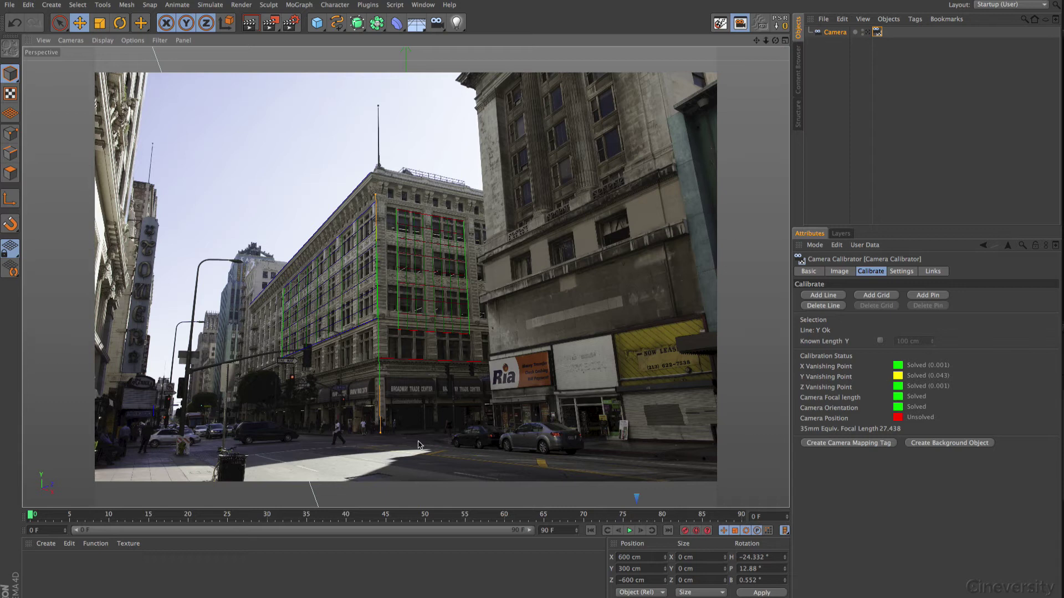
left_click_drag(380, 432, 378, 434)
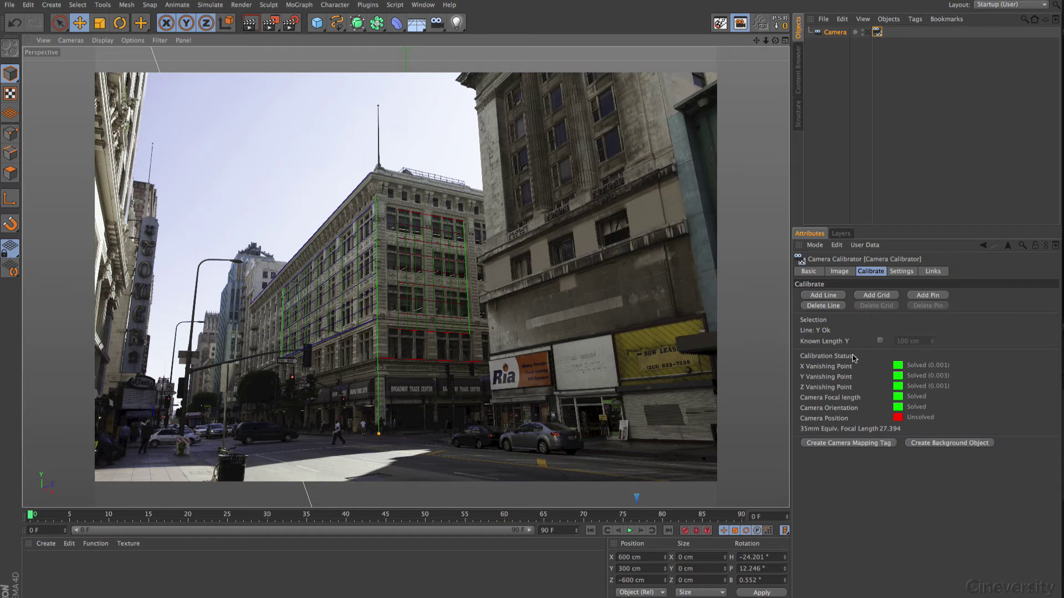
- Enable a known length for the vertical corner line and set it to 375*6, giving 2250 cm
left_click(881, 341)
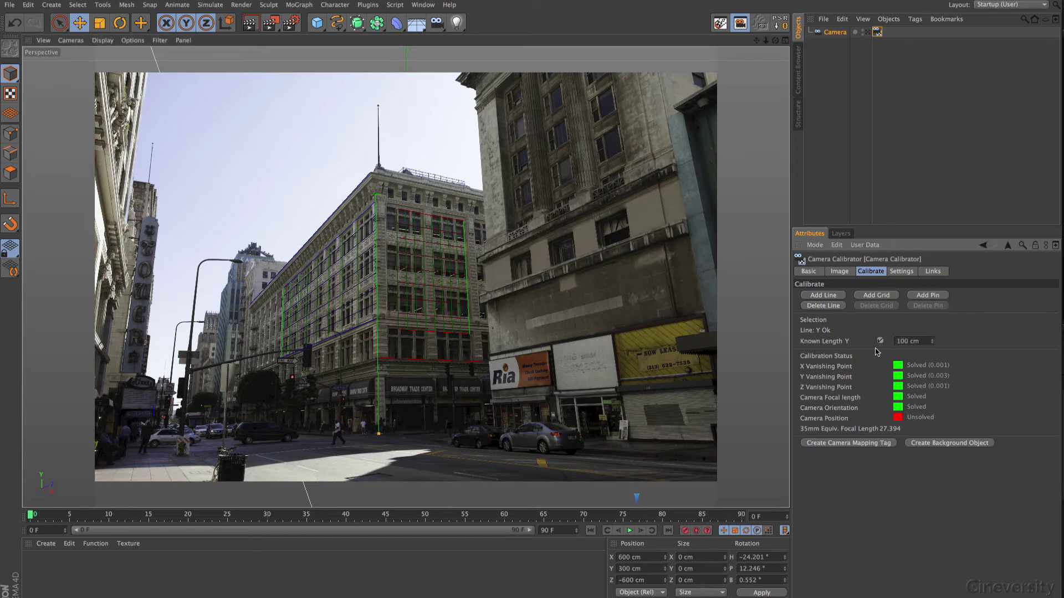
left_click_drag(921, 342, 885, 345)
type("375*6")
key("Return")
- Add a calibration pin at the lower end of the vertical corner line, and select that line
left_click(928, 295)
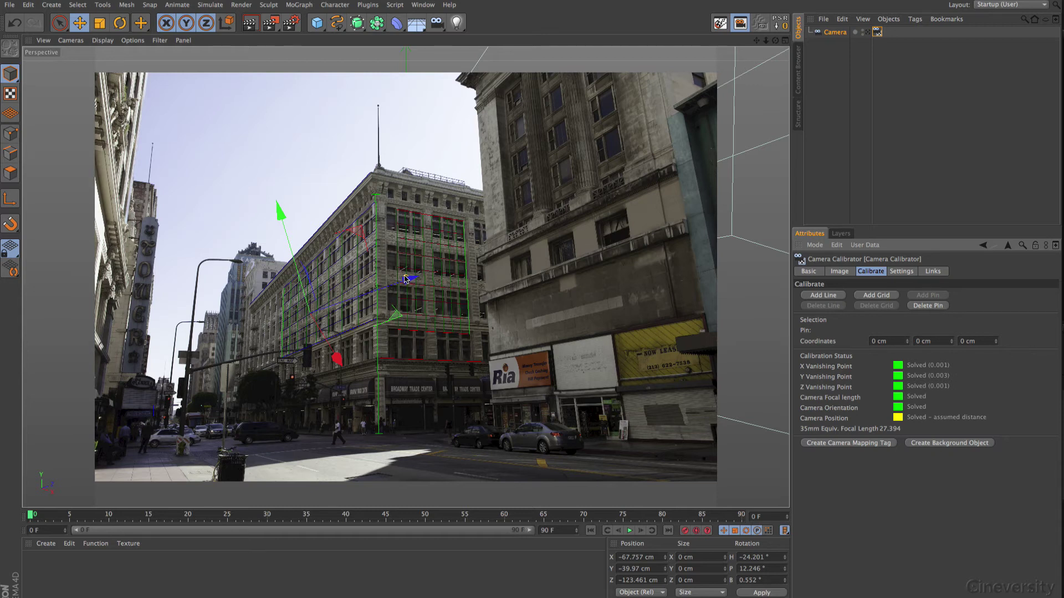
left_click_drag(406, 276, 378, 433)
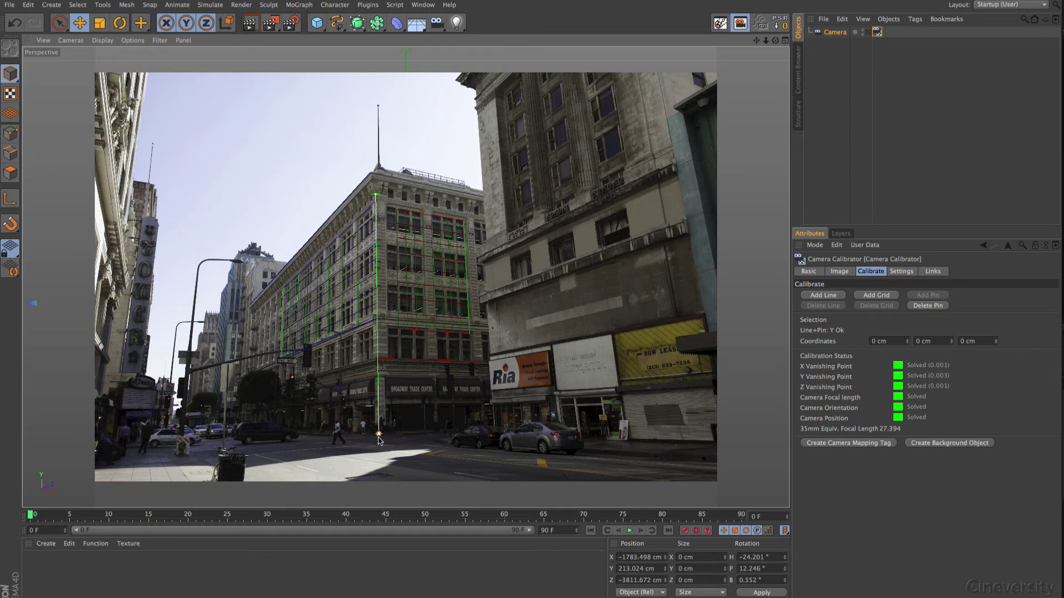
left_click(379, 381)
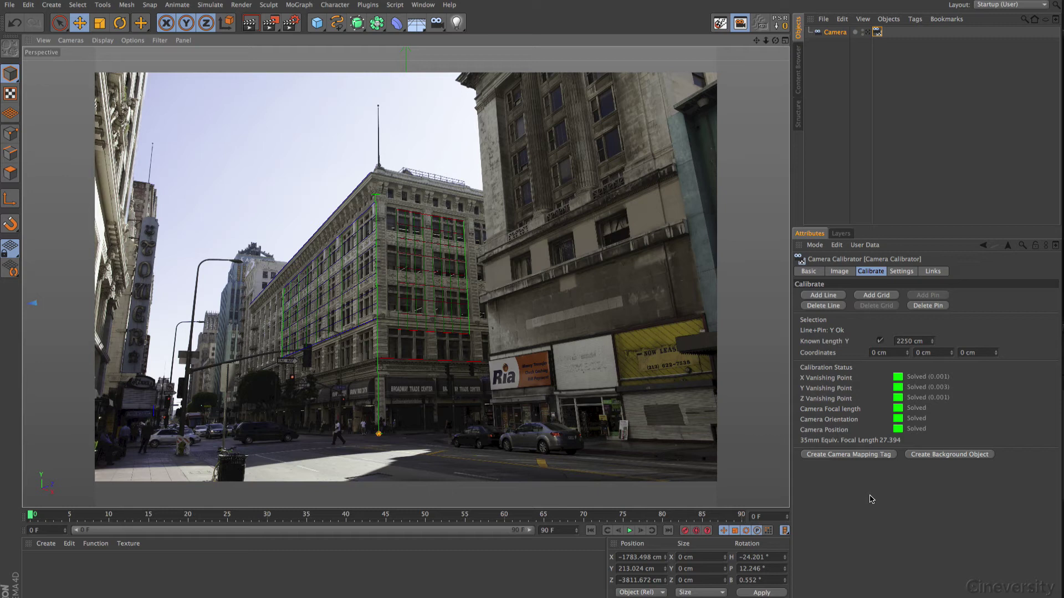
- Switch to Adobe Bridge, check the focal length in IMG_2215.CR2's camera metadata, and return to Cinema 4D
key("super+Tab")
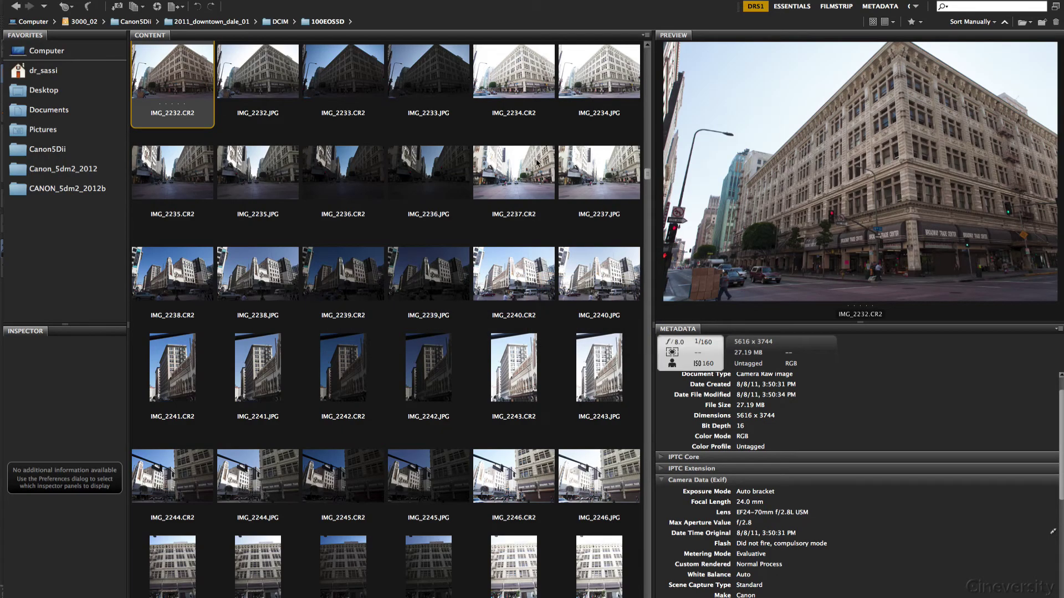
left_click_drag(648, 176, 648, 159)
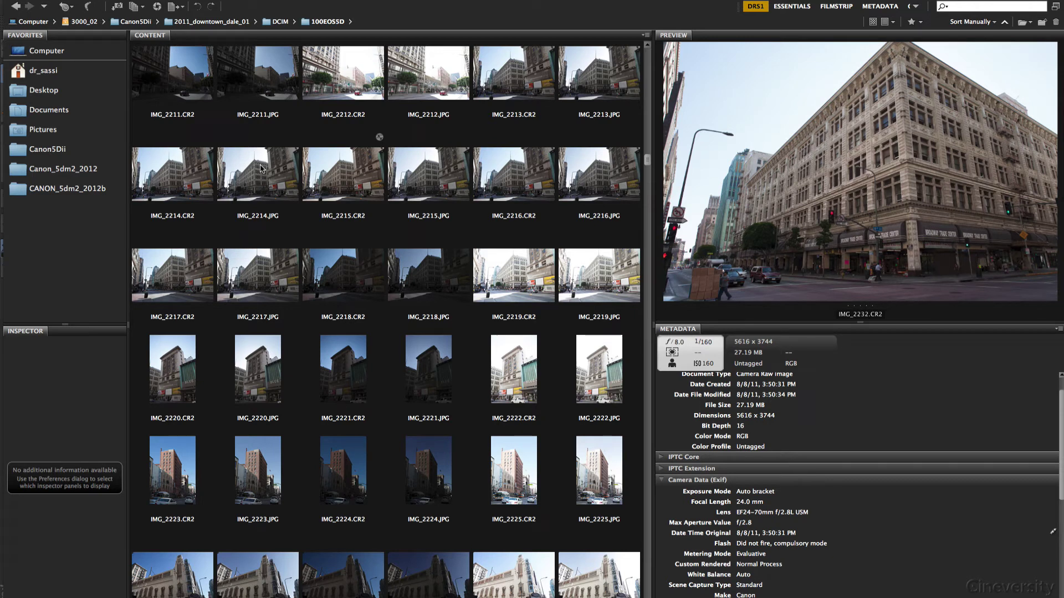
left_click(355, 174)
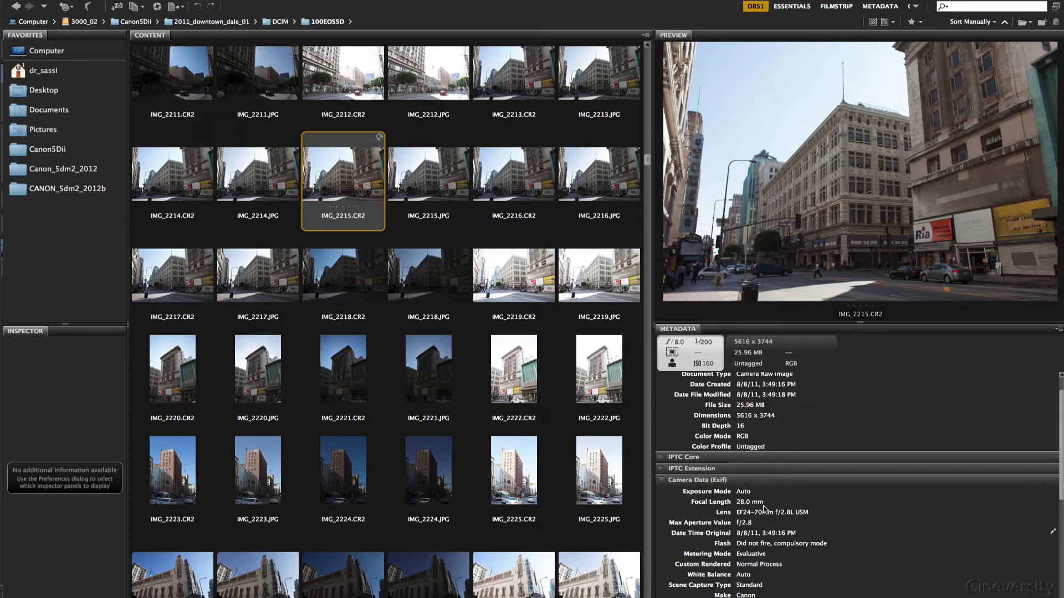
key("super+Tab")
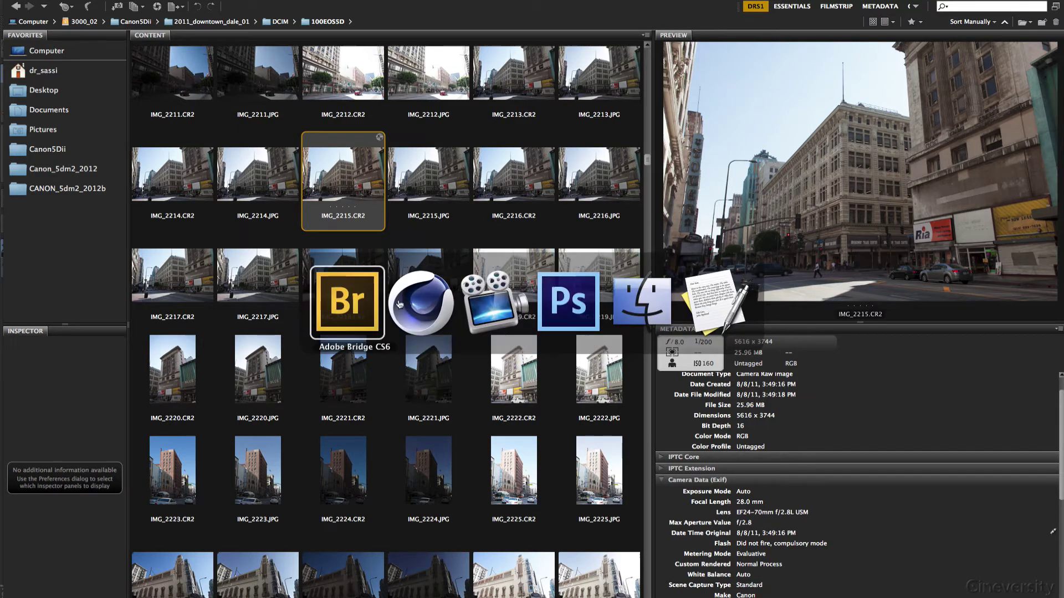
left_click(425, 305)
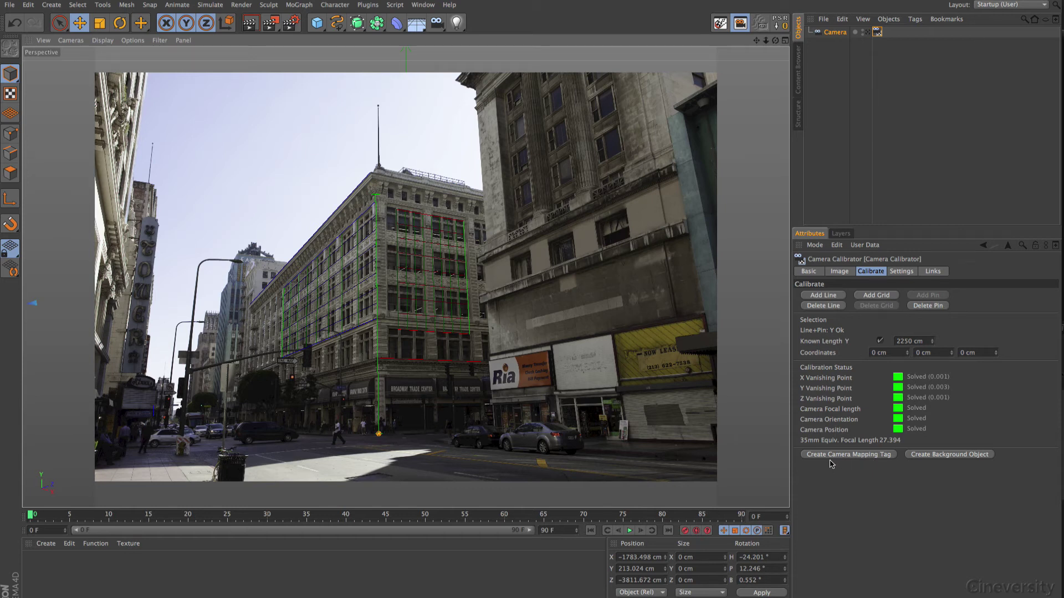
- Create a camera mapping tag from the calibrated camera and set its texture side to Front
left_click(873, 458)
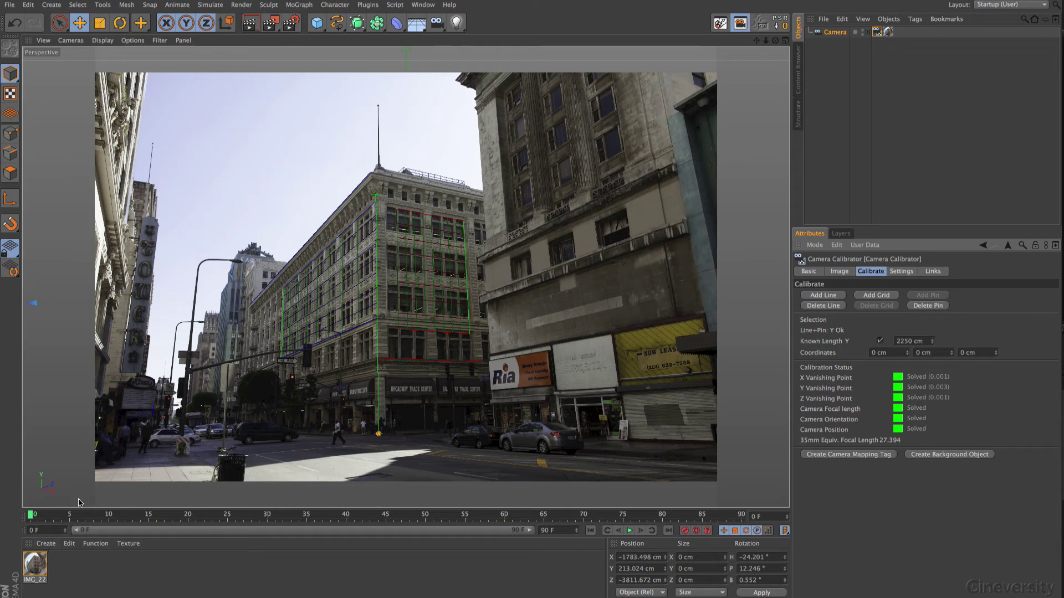
left_click(888, 32)
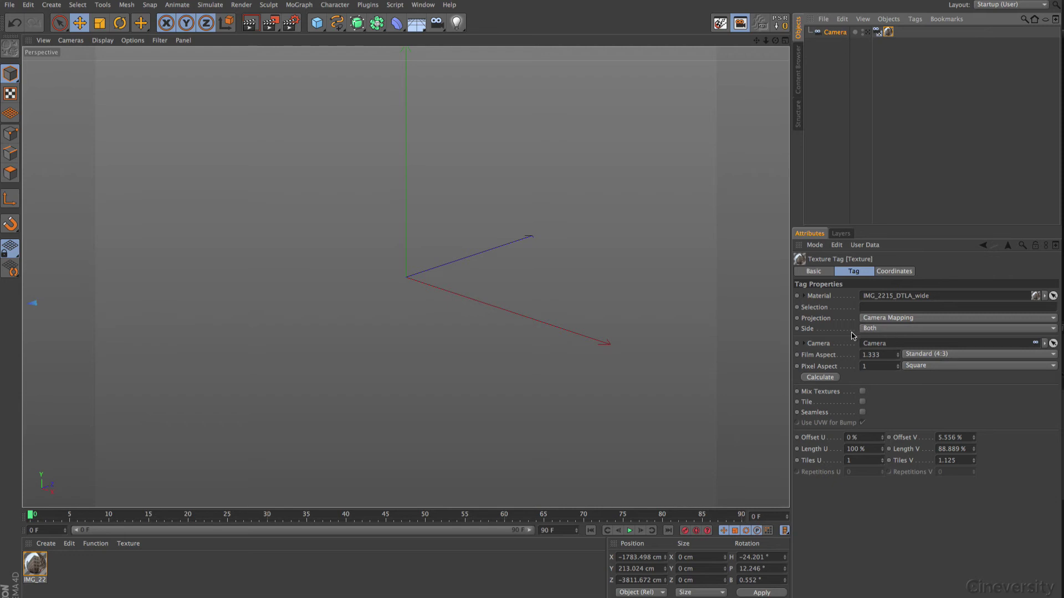
left_click(884, 330)
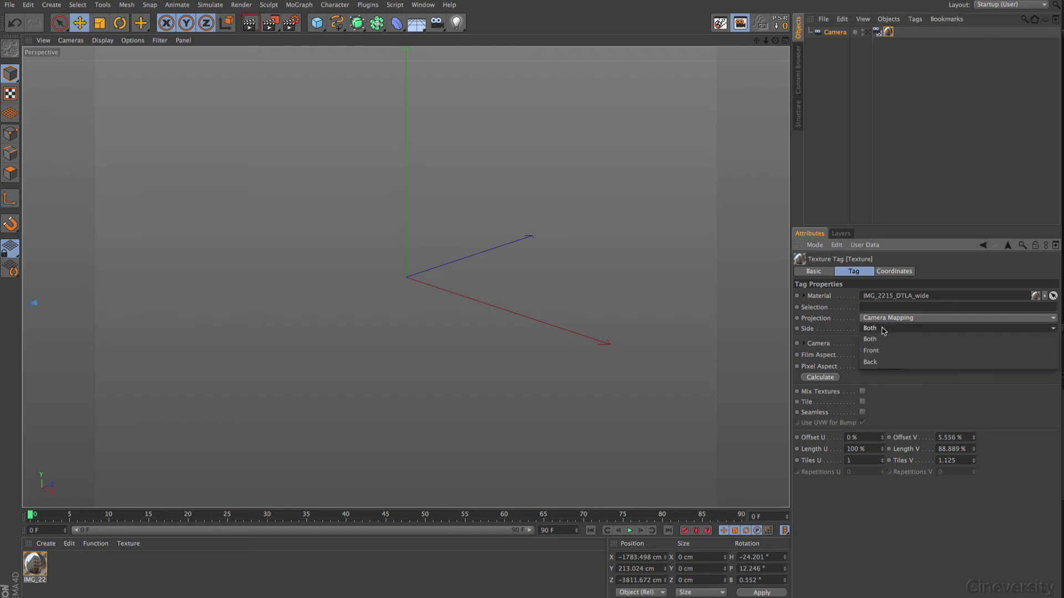
left_click(884, 353)
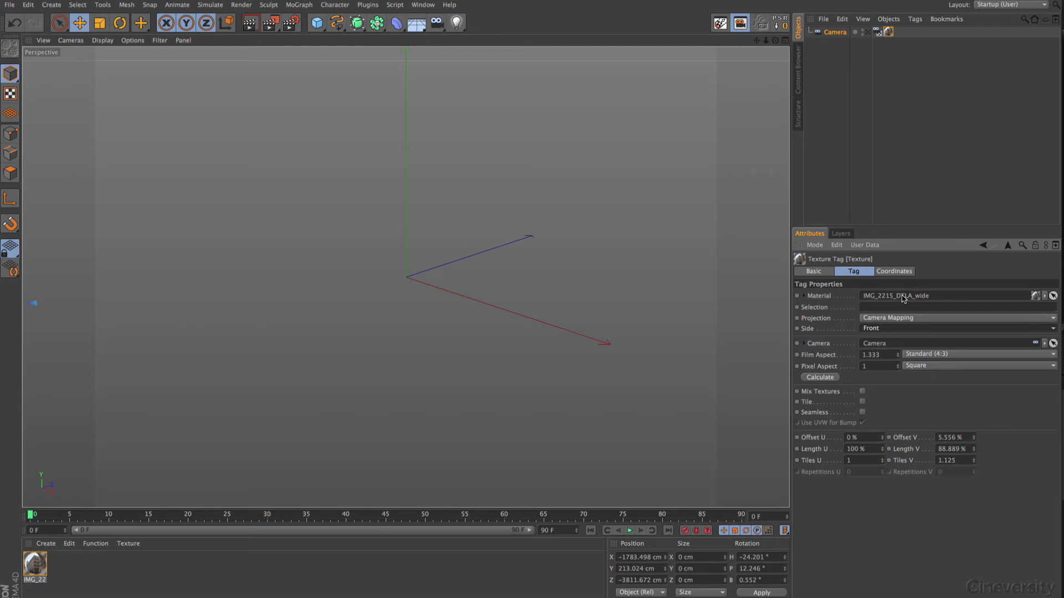
- Examine the channels of the IMG_2215_DTLA_wide material and the Camera Calibrator's image settings
double_click(36, 564)
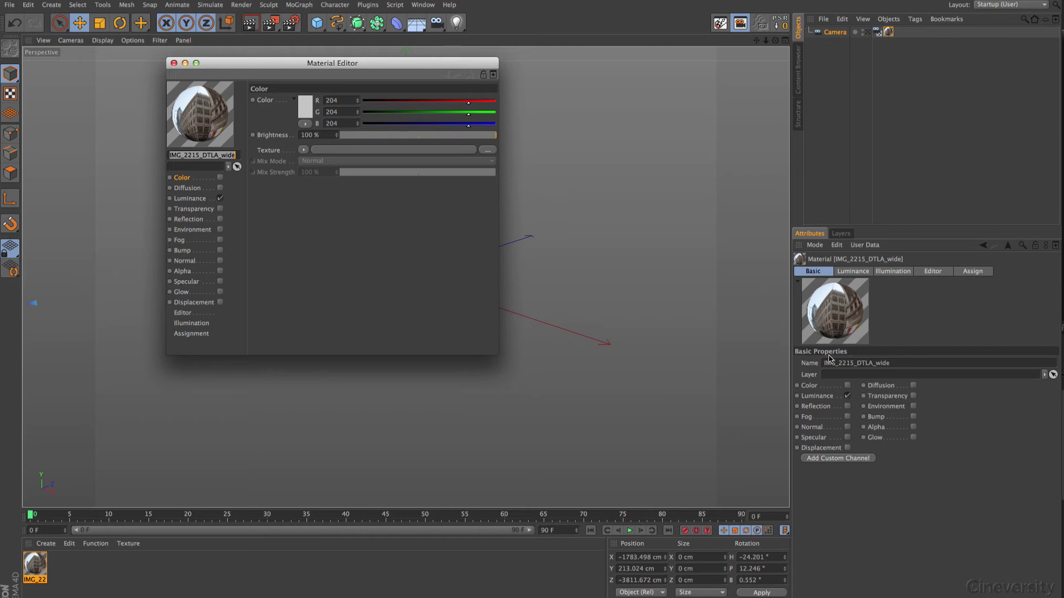
left_click(173, 63)
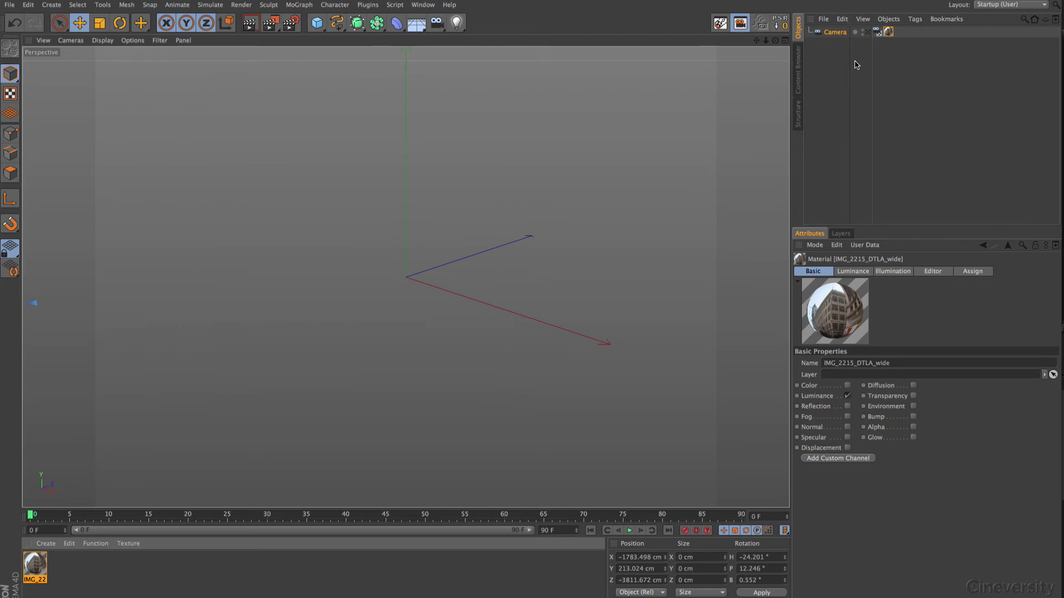
left_click(876, 32)
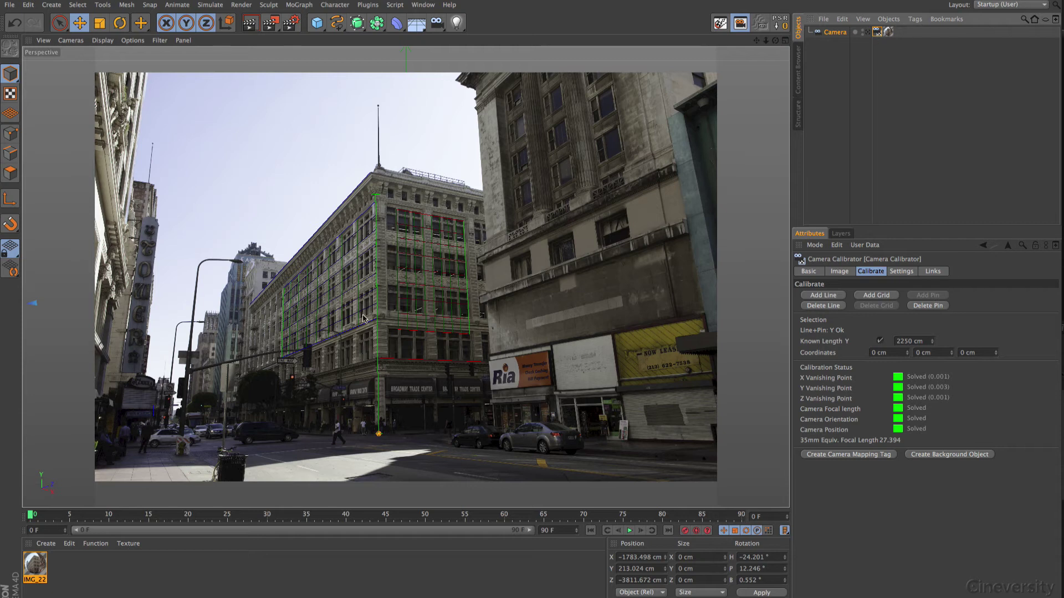
left_click(844, 272)
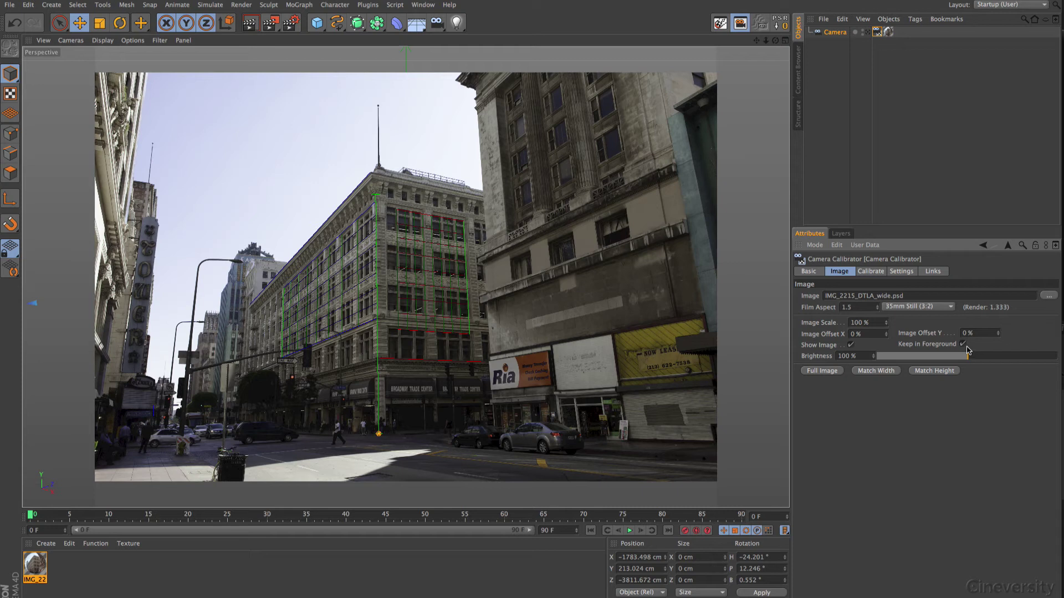
- Turn off Calculate PP for 3VPs in the Camera Calibrator and show the camera's object properties
left_click(902, 272)
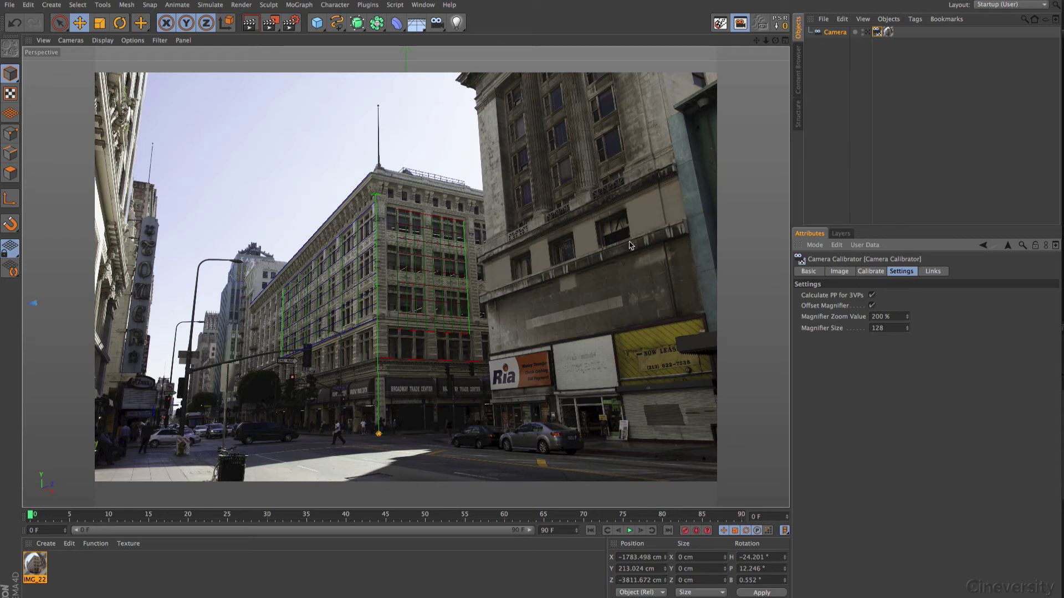
left_click(873, 296)
left_click(835, 32)
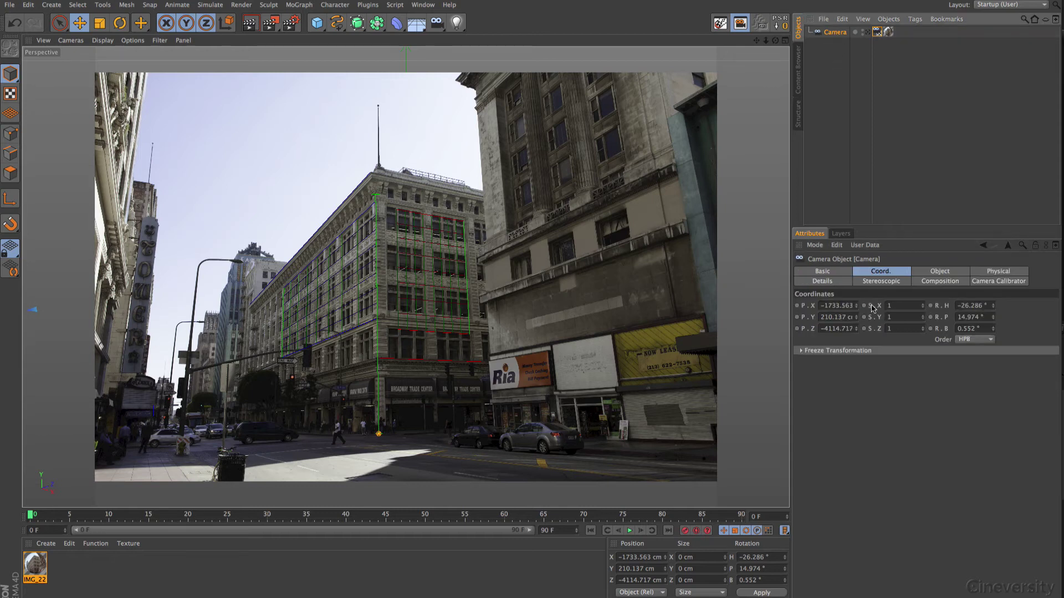
left_click(934, 272)
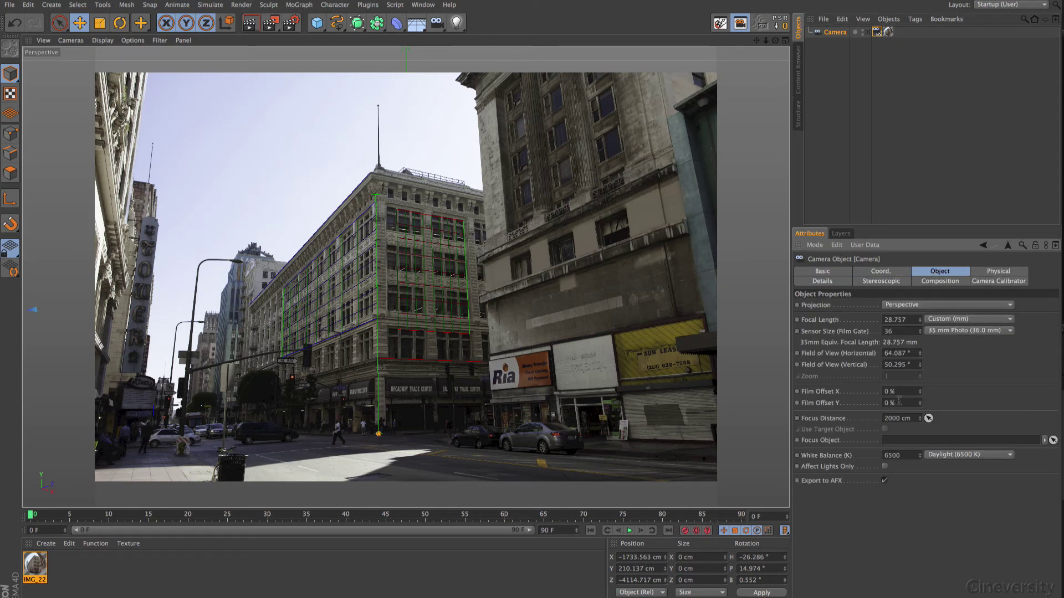
- Open the camera's object properties in a separate enlarged Attributes window beside the Camera Calibrator settings
left_click(1056, 247)
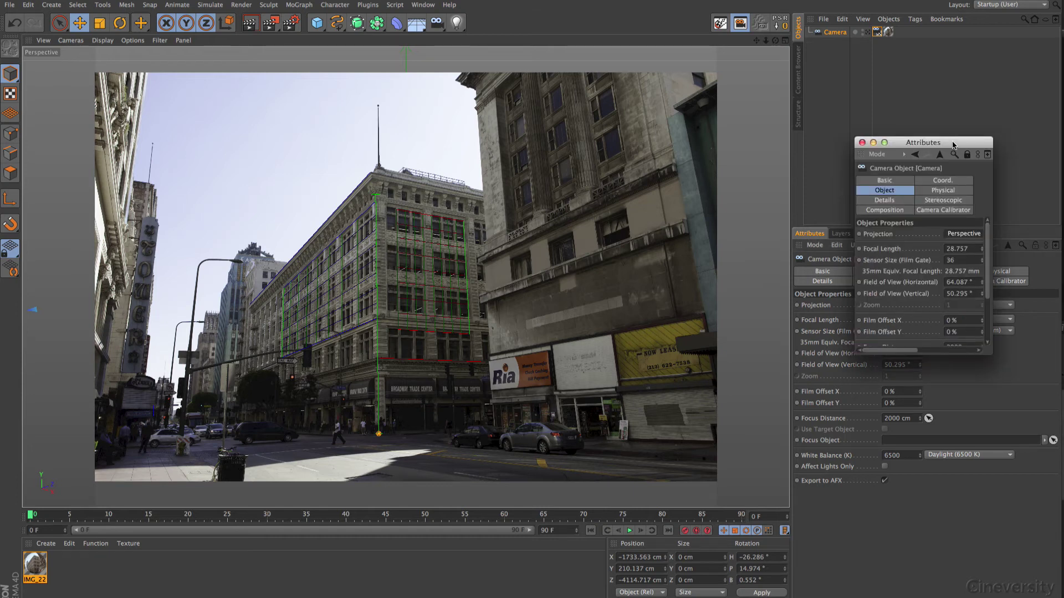
left_click_drag(949, 146, 512, 262)
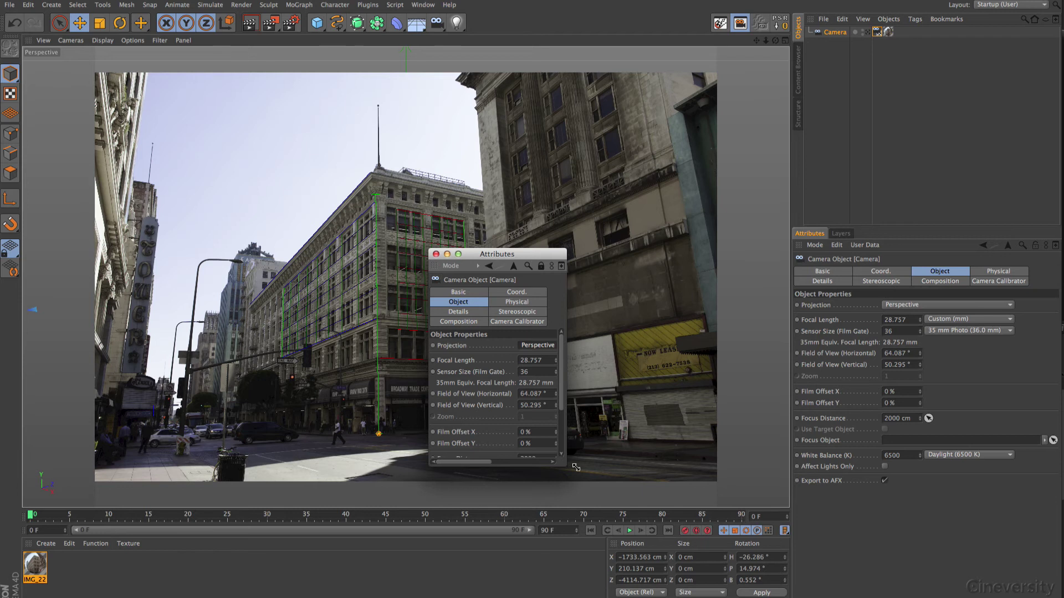
left_click_drag(576, 468, 731, 508)
left_click(888, 32)
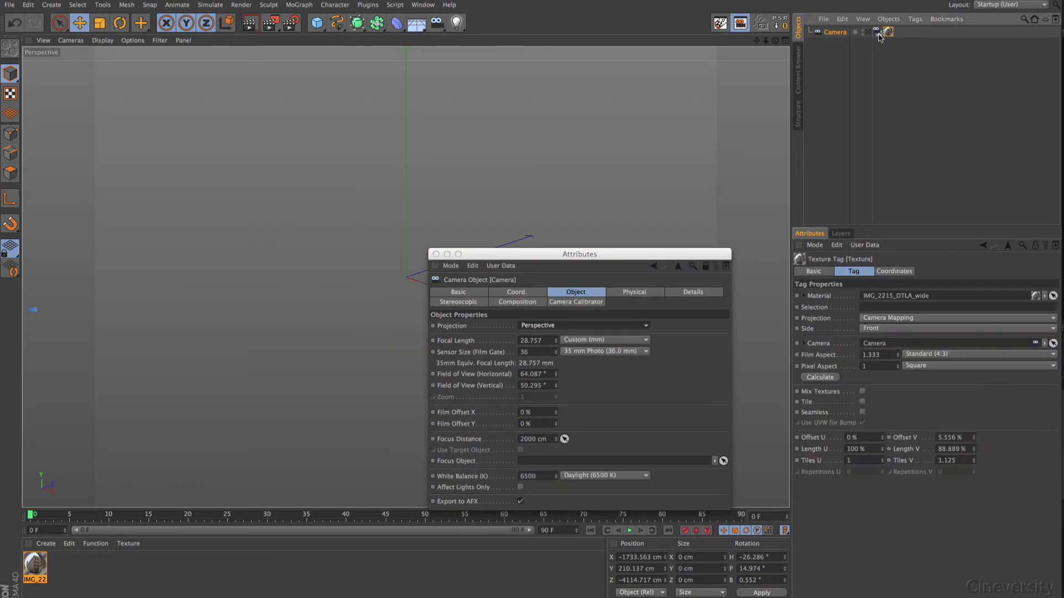
left_click(877, 32)
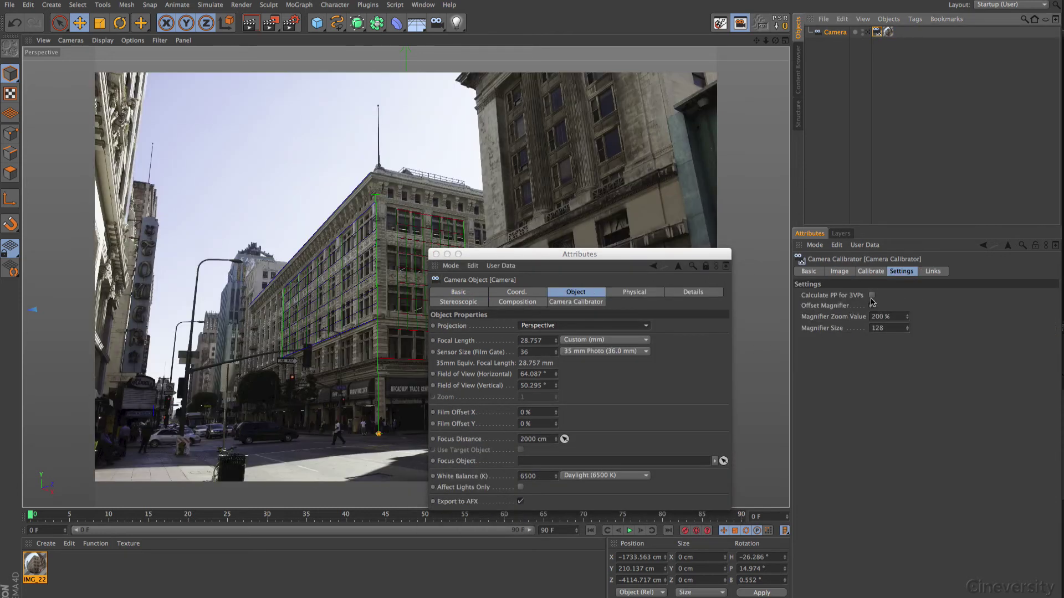
- Toggle Calculate PP for 3VPs to compare its effect on focal length and film offsets, leaving it off
left_click(872, 296)
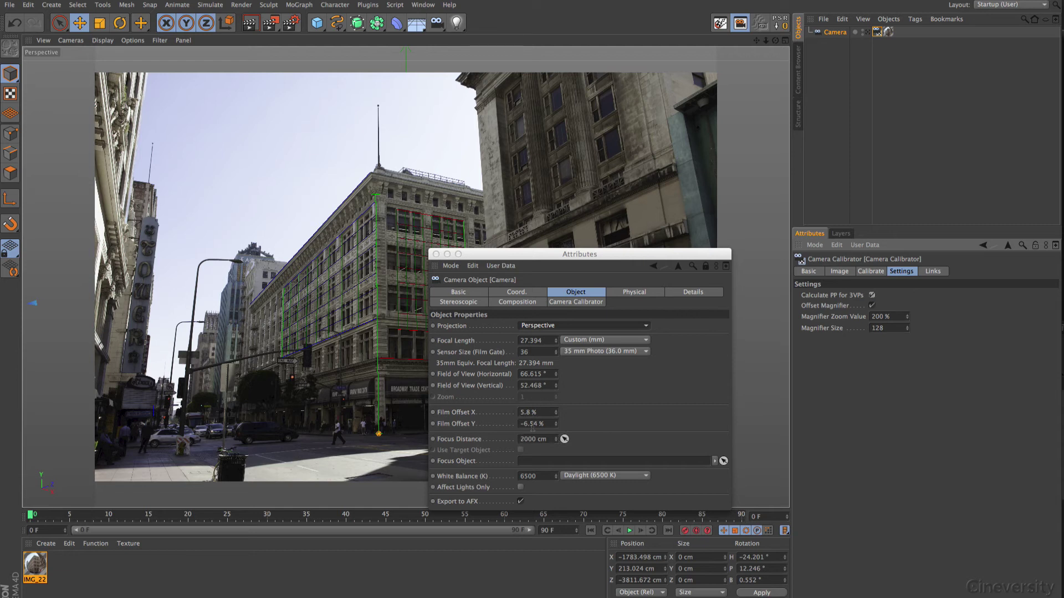
left_click(872, 271)
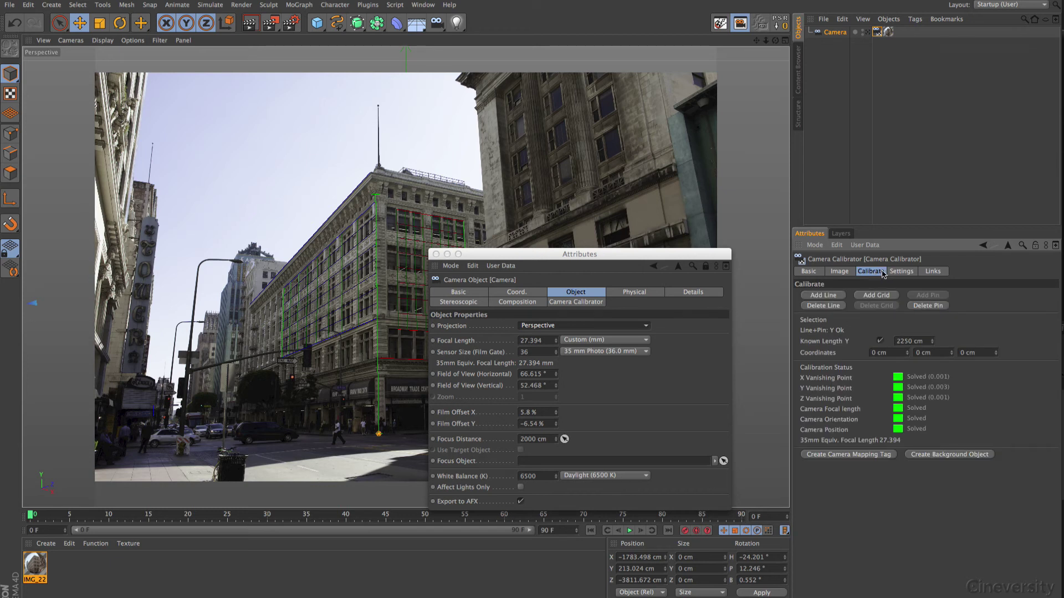
left_click(890, 273, "shift")
left_click(872, 477)
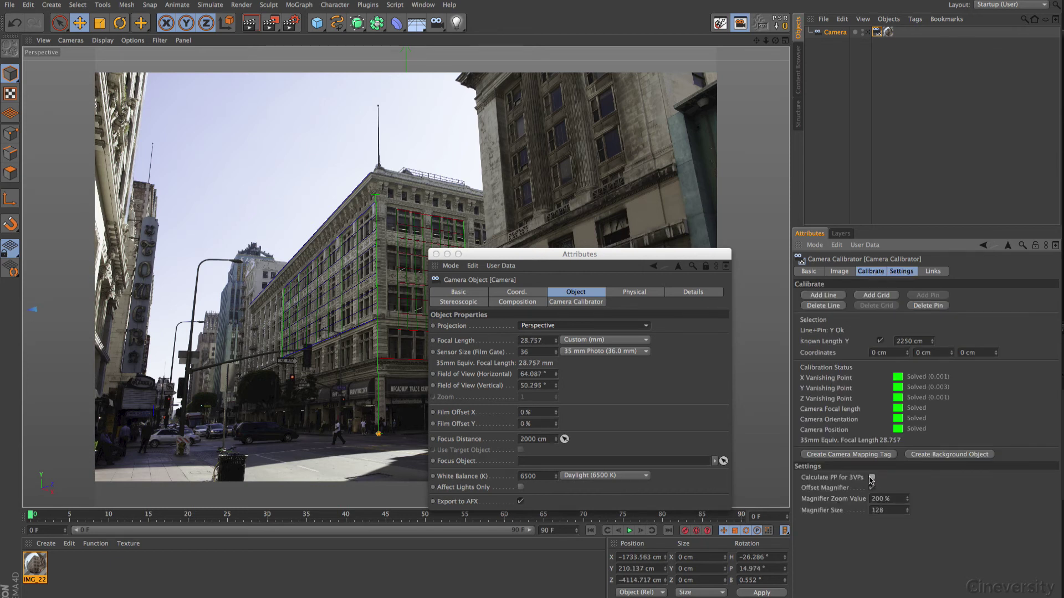
left_click(871, 488)
left_click(872, 478)
left_click(873, 477)
- Show all four views, move the separate Attributes window aside, and frame the selected camera in the Top view
left_click(785, 40)
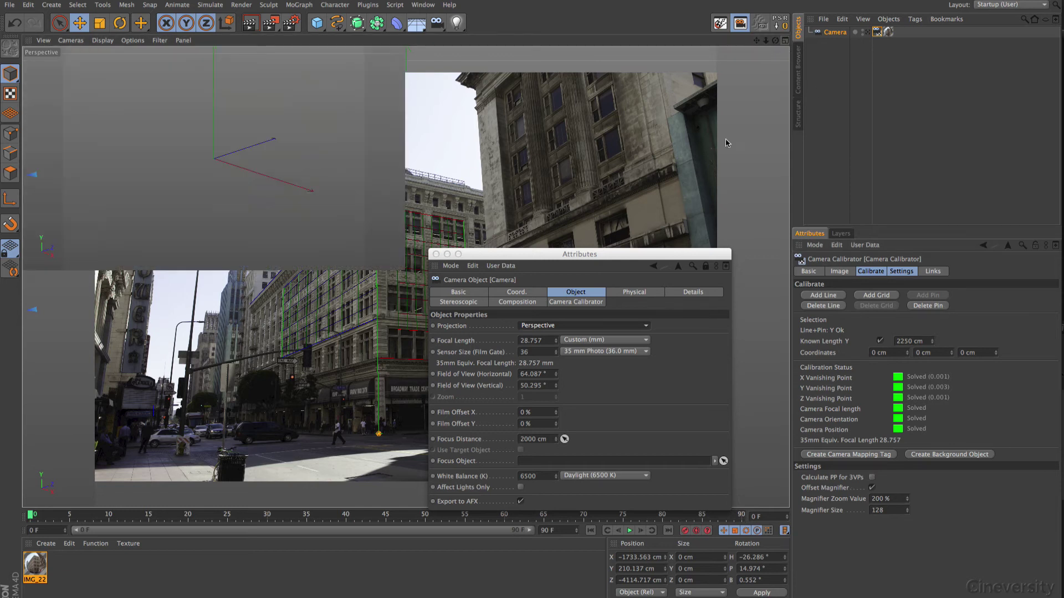
left_click_drag(675, 262, 627, 520)
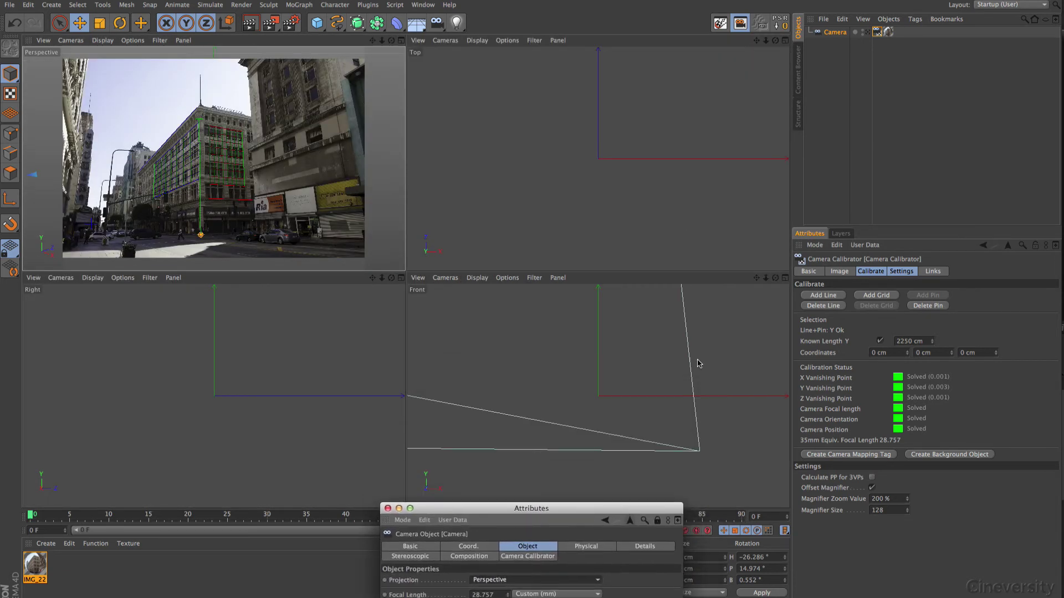
left_click(834, 33)
left_click_drag(767, 41, 638, 139)
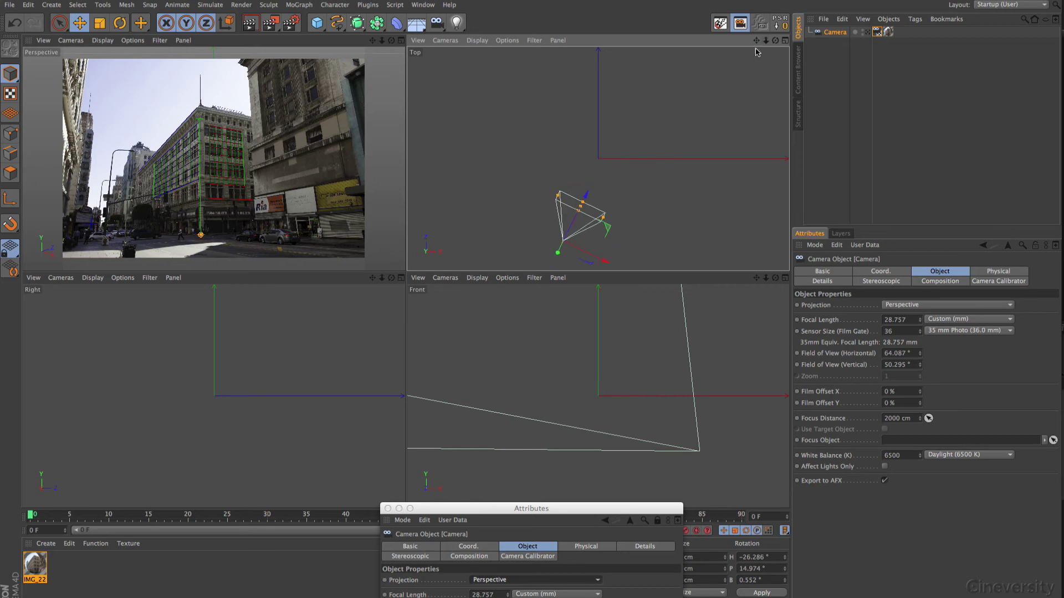
middle_click_drag(663, 210, 698, 145, "alt")
left_click_drag(766, 42, 859, 55)
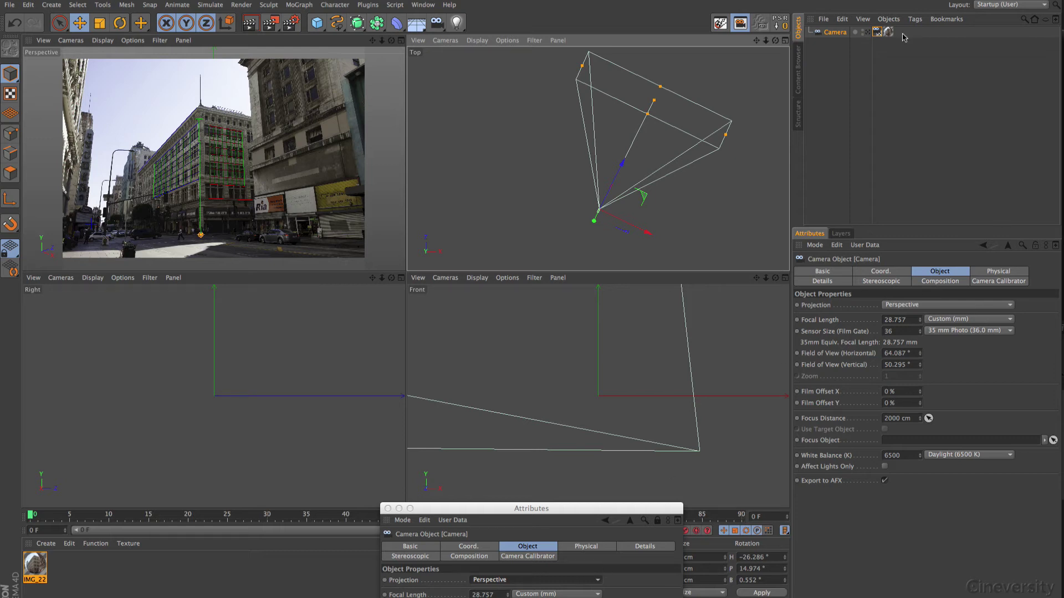
- Compare the camera's Top view placement with Calculate PP for 3VPs on and off, then close the separate Attributes window
left_click(877, 32)
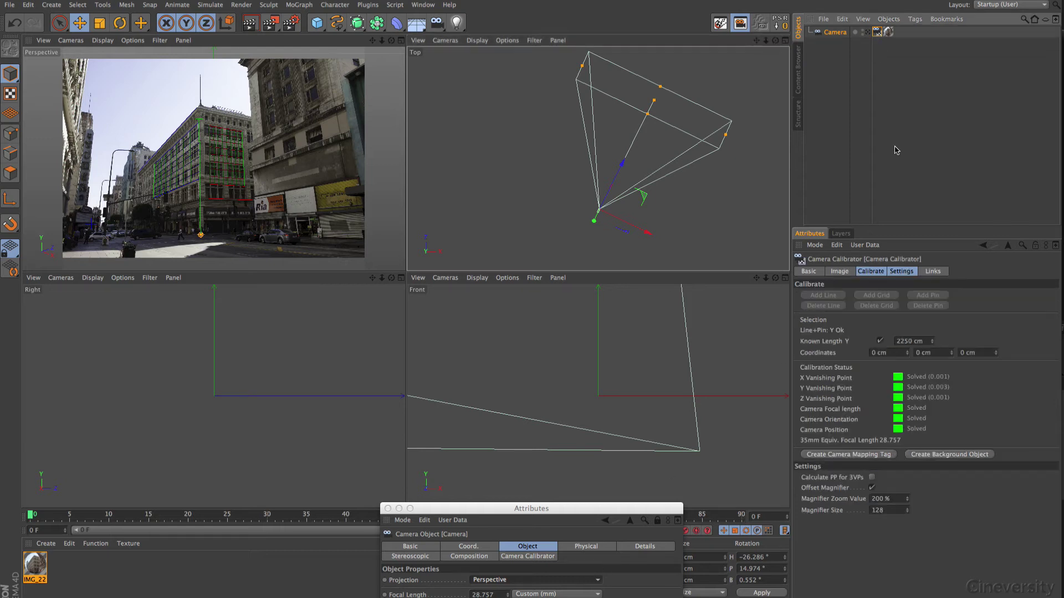
left_click(901, 271)
left_click(872, 296)
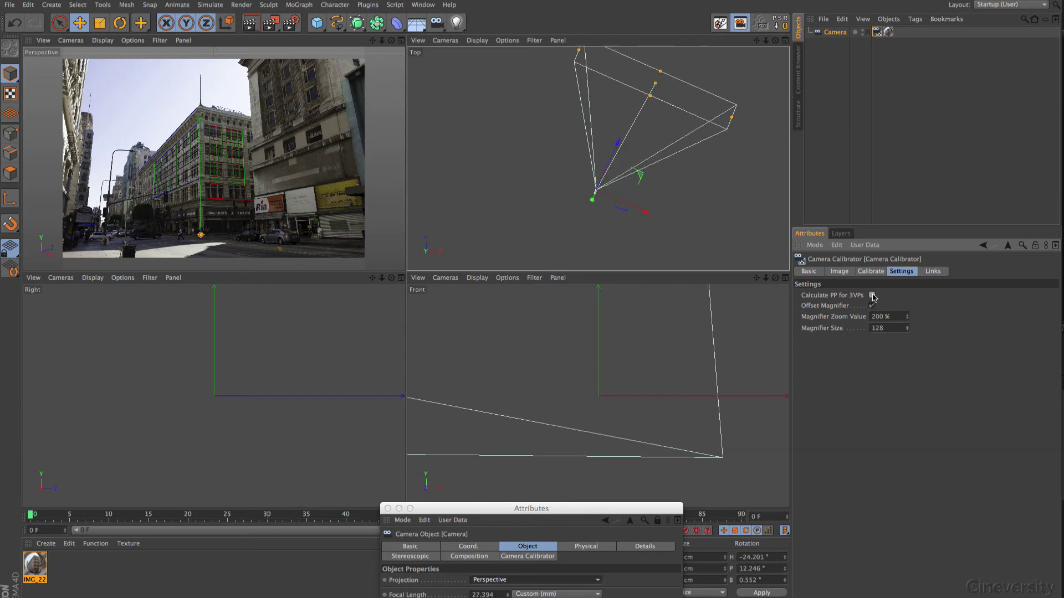
left_click(872, 295)
left_click_drag(584, 511, 625, 339)
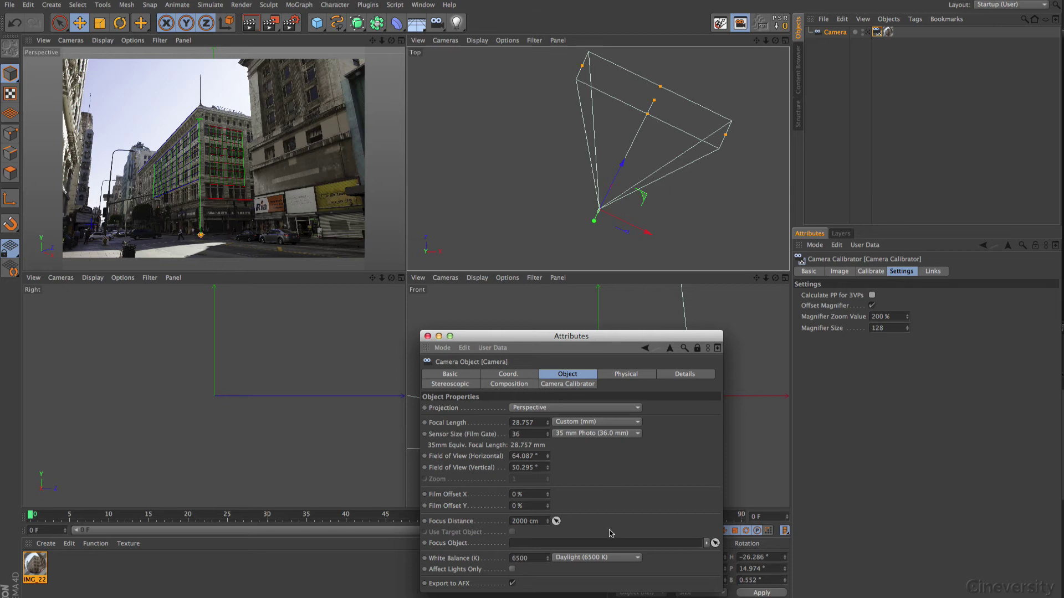
left_click(427, 337)
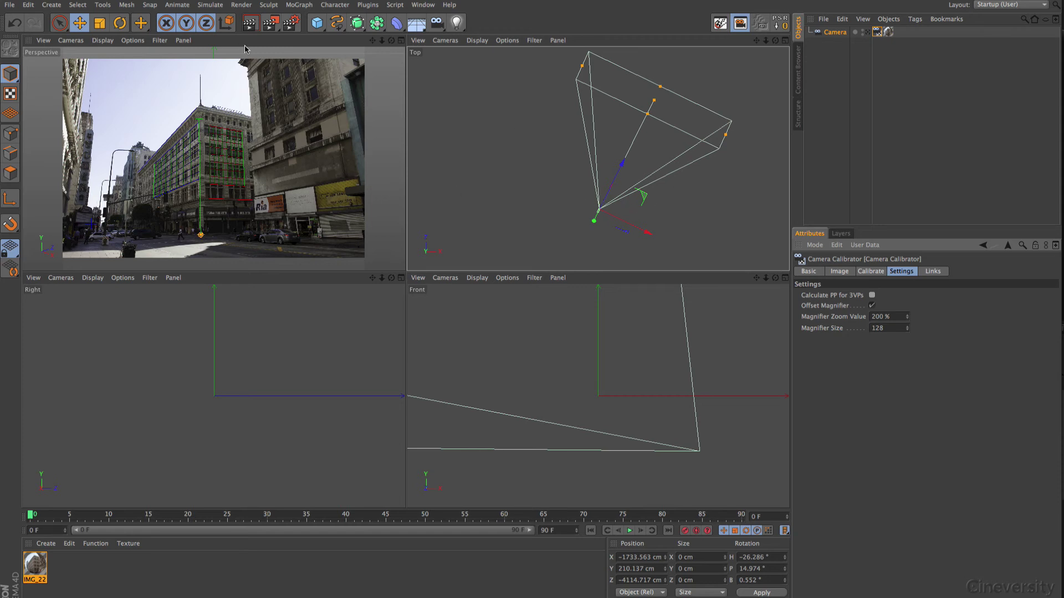
- Add a cube to the scene, check it against the calibrated photo, and bring it into the Top view
left_click(316, 23)
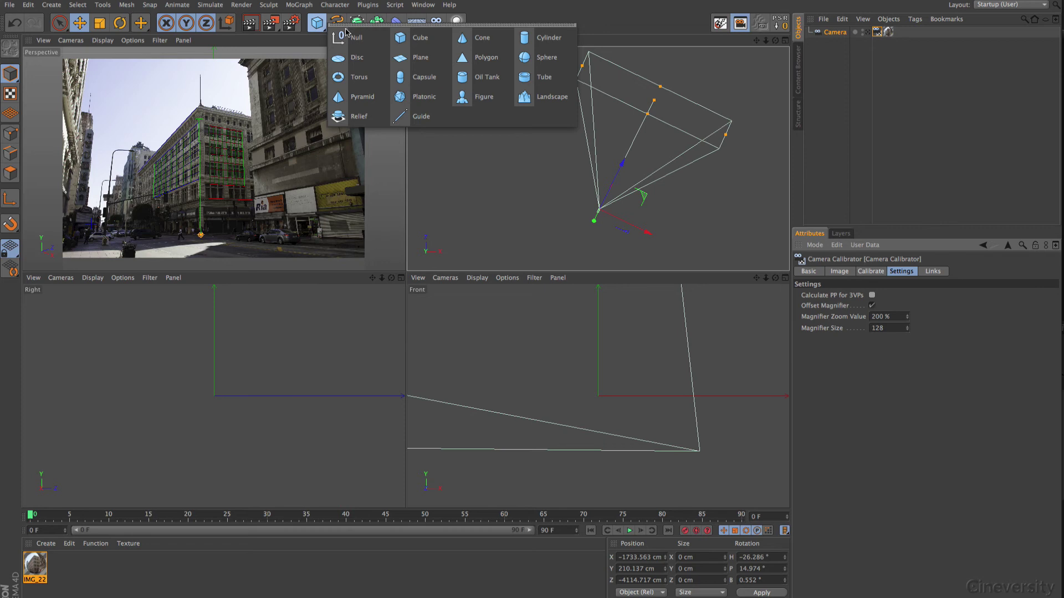
left_click(402, 39)
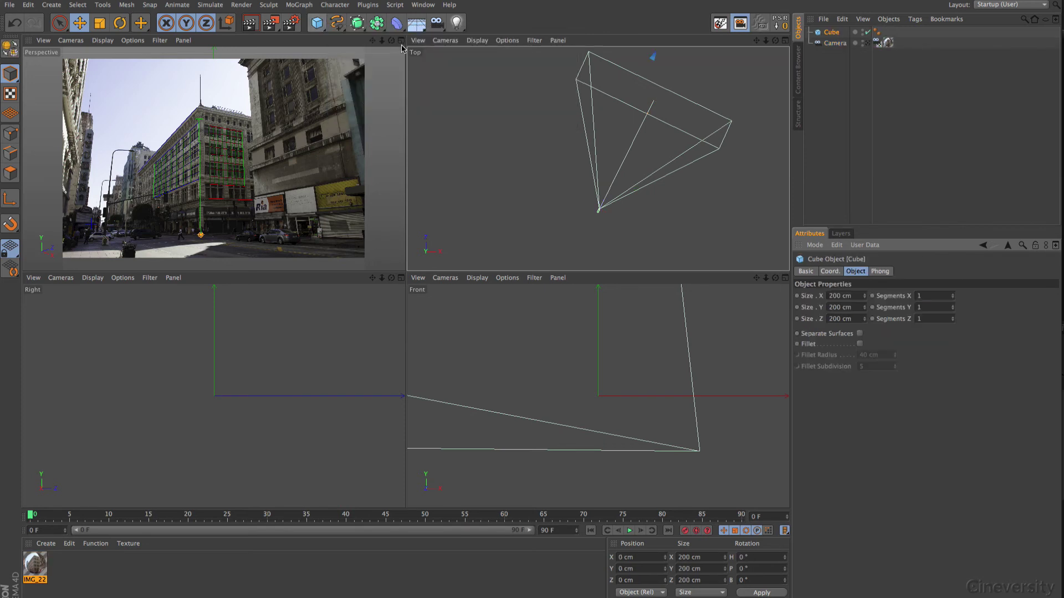
left_click(877, 42)
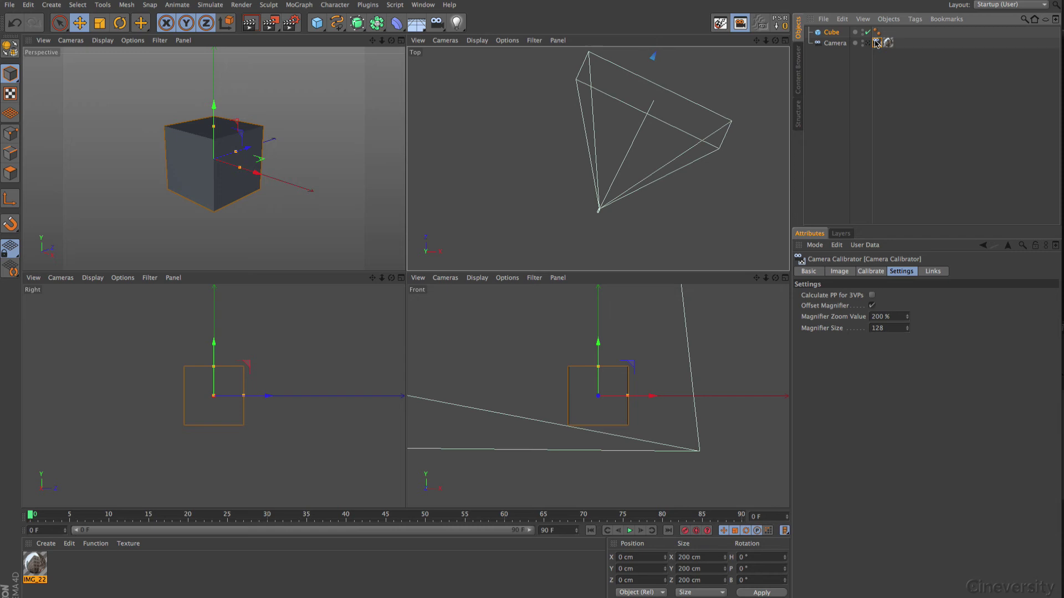
left_click(833, 33)
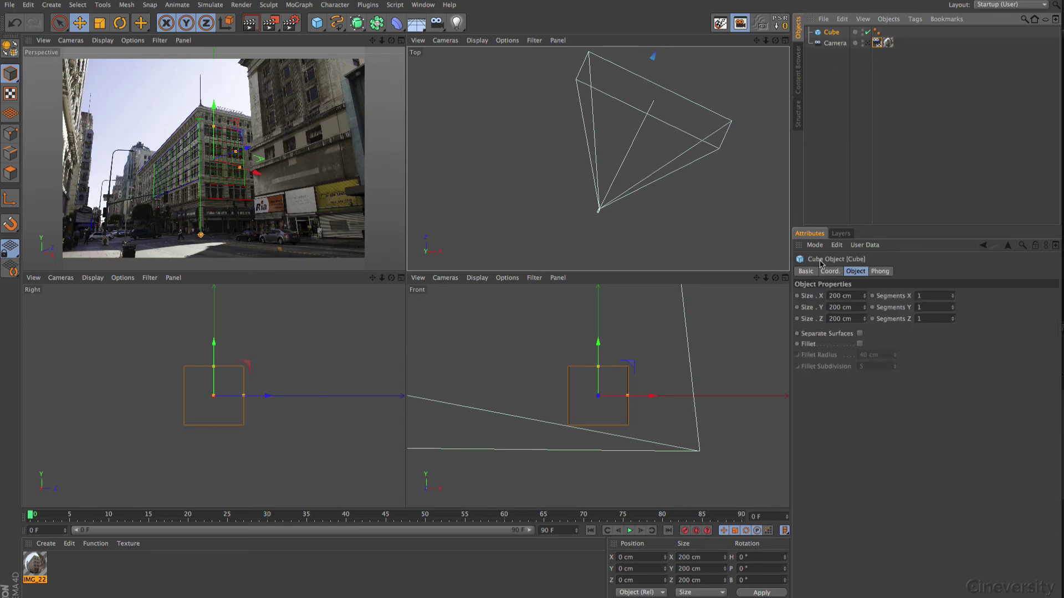
left_click_drag(756, 40, 734, 97)
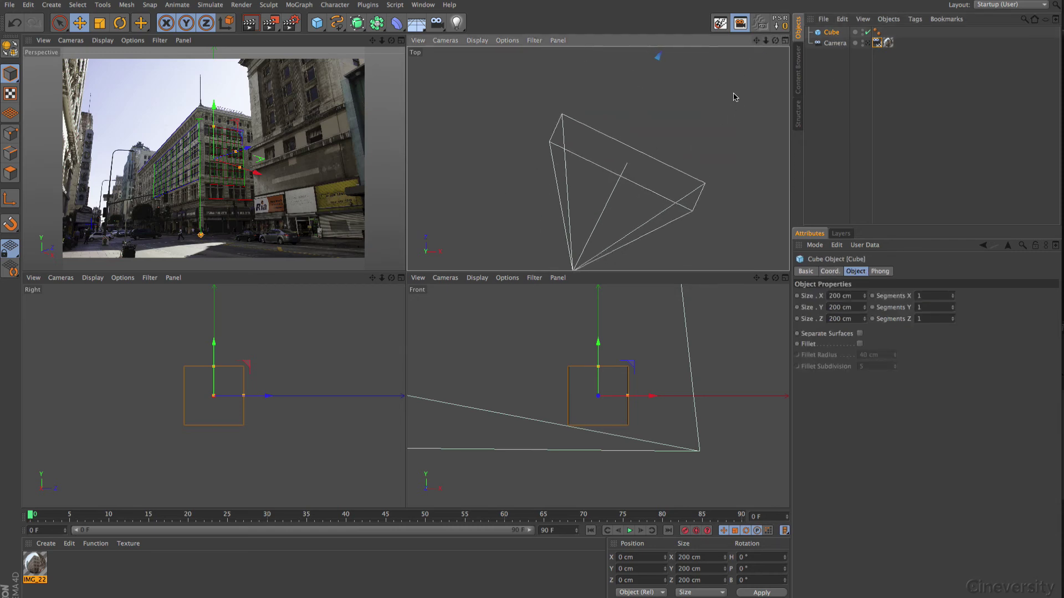
left_click_drag(769, 46, 703, 81)
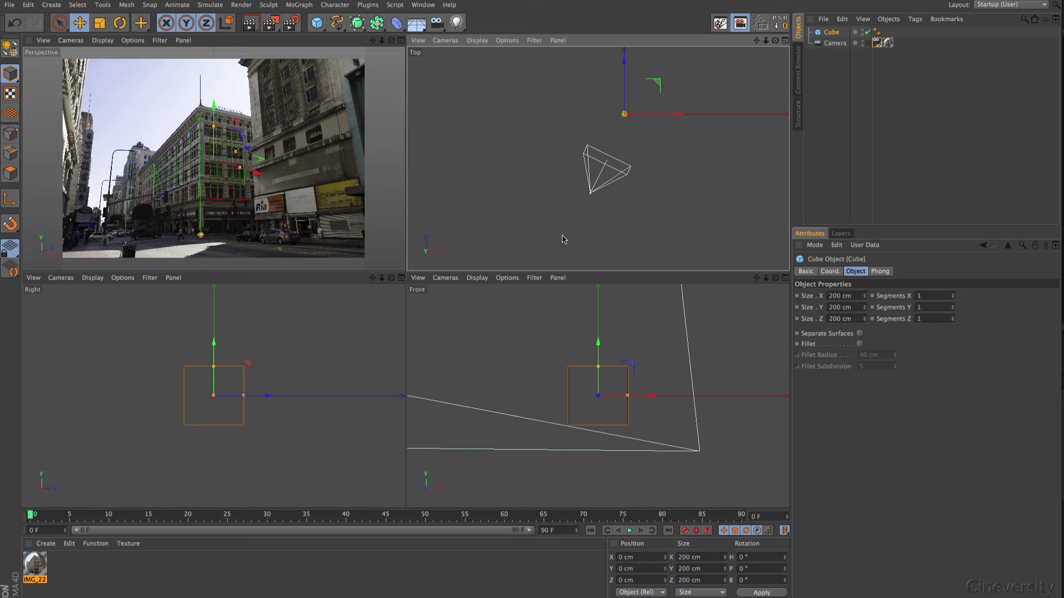
- Set the cube's X, Y and Z position to 100 cm each
left_click(830, 271)
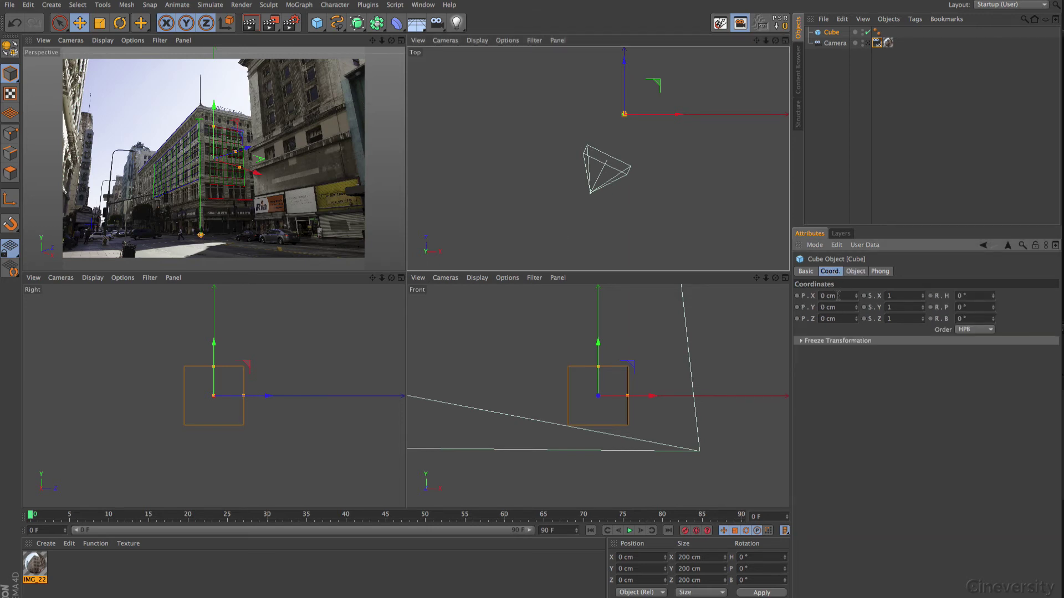
left_click(831, 296)
type("100")
left_click_drag(841, 298, 809, 304)
key("Tab")
type("100")
key("Tab")
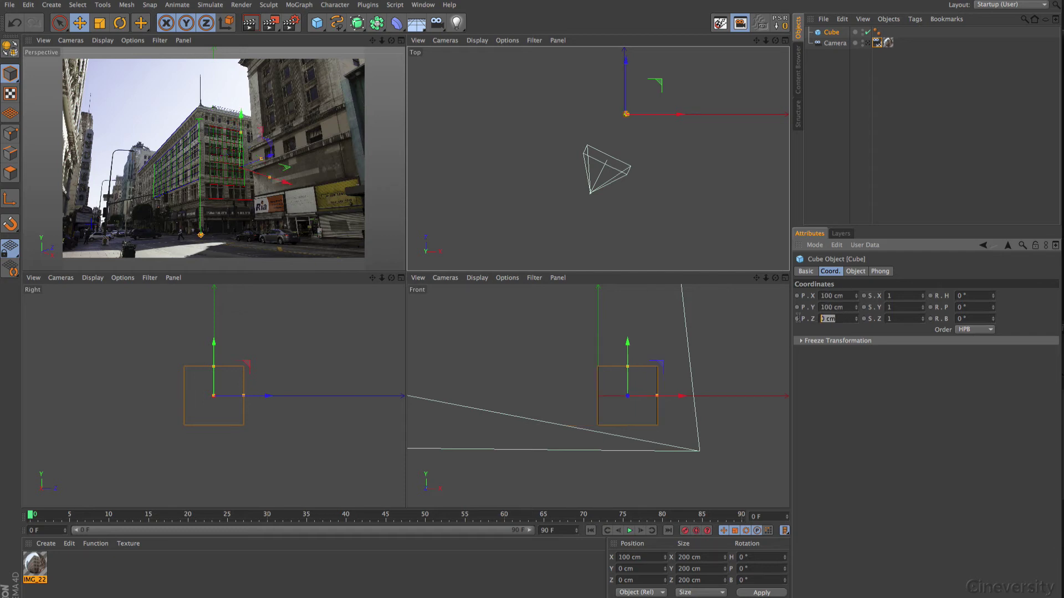
type("100")
key("Return")
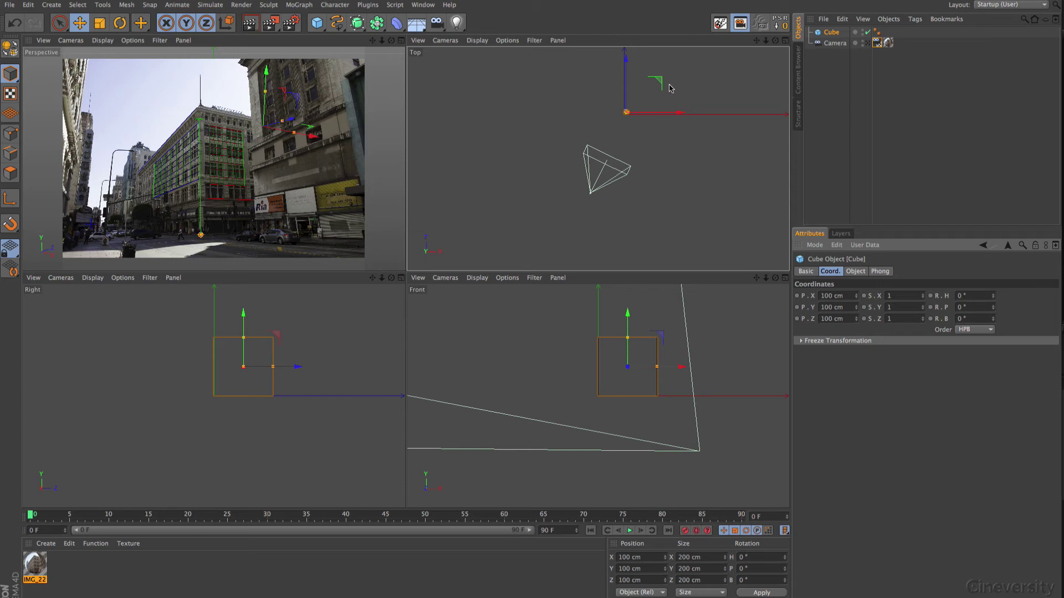
- Frame the cube closely in the Top view, try moving it freely, and undo the move
left_click_drag(766, 40, 825, 45)
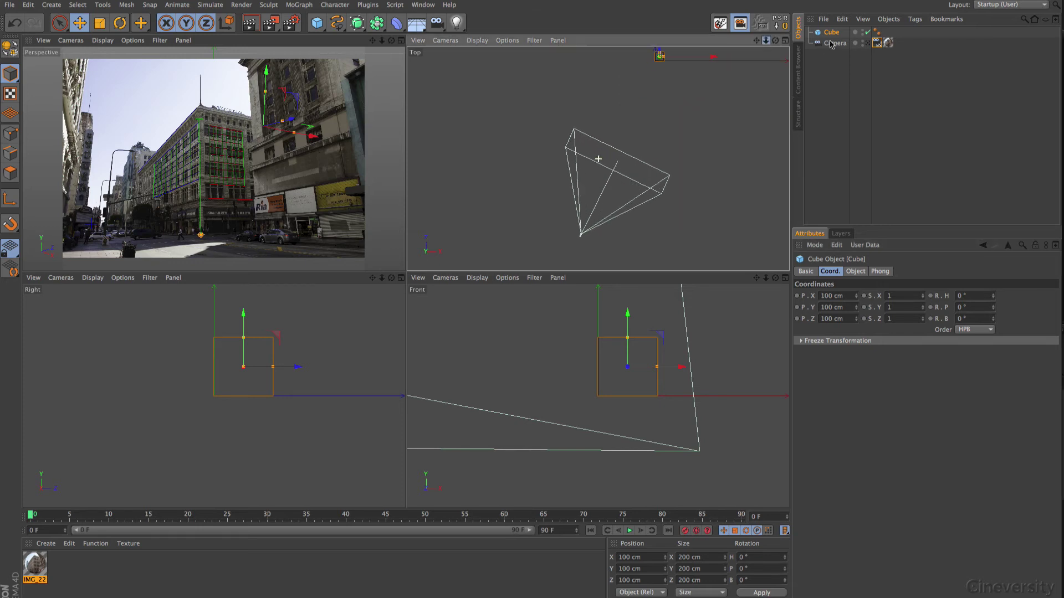
left_click_drag(757, 40, 744, 94)
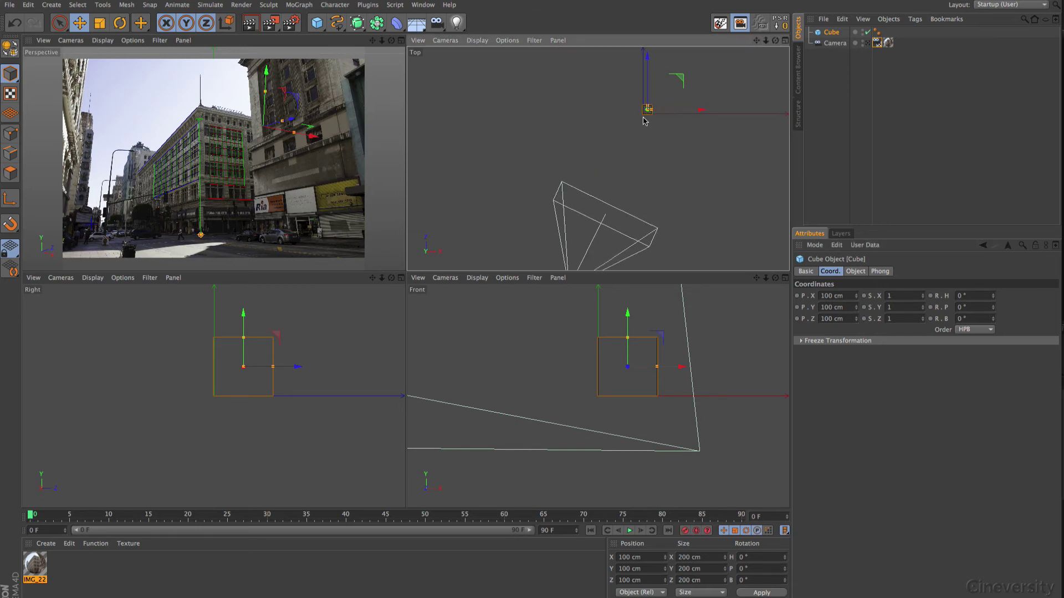
left_click_drag(765, 43, 665, 172)
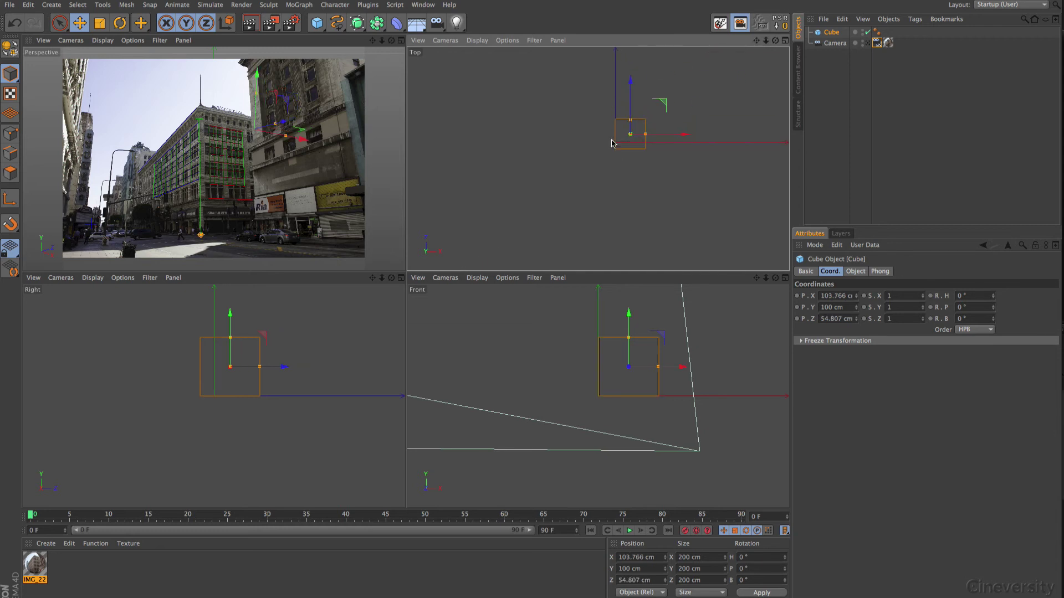
key("ctrl+z")
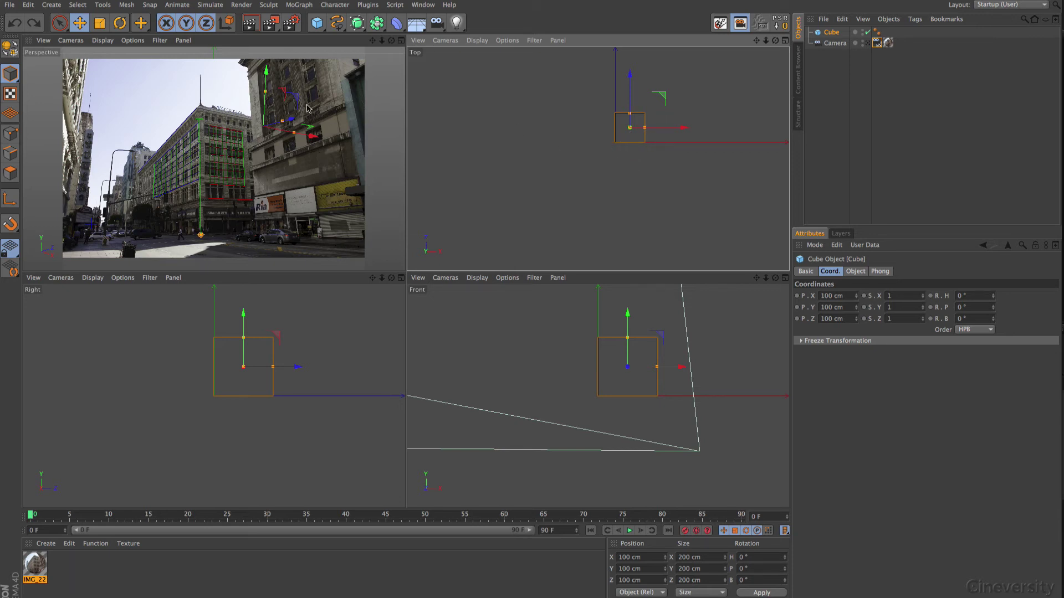
- Create a null at the world origin and make the cube its child
left_click(52, 4)
mouse_move(61, 22)
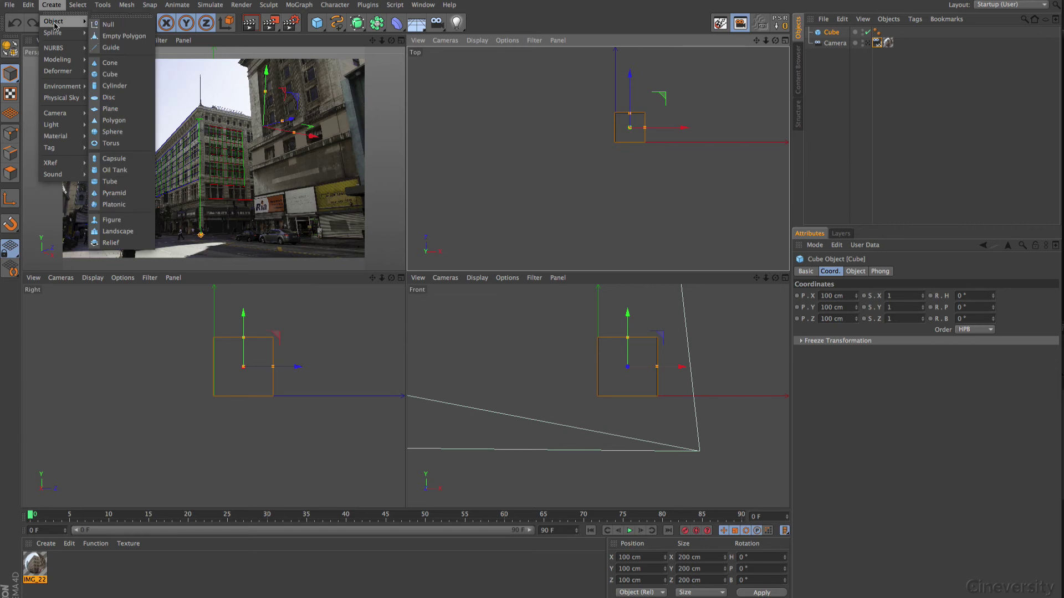
left_click(112, 28)
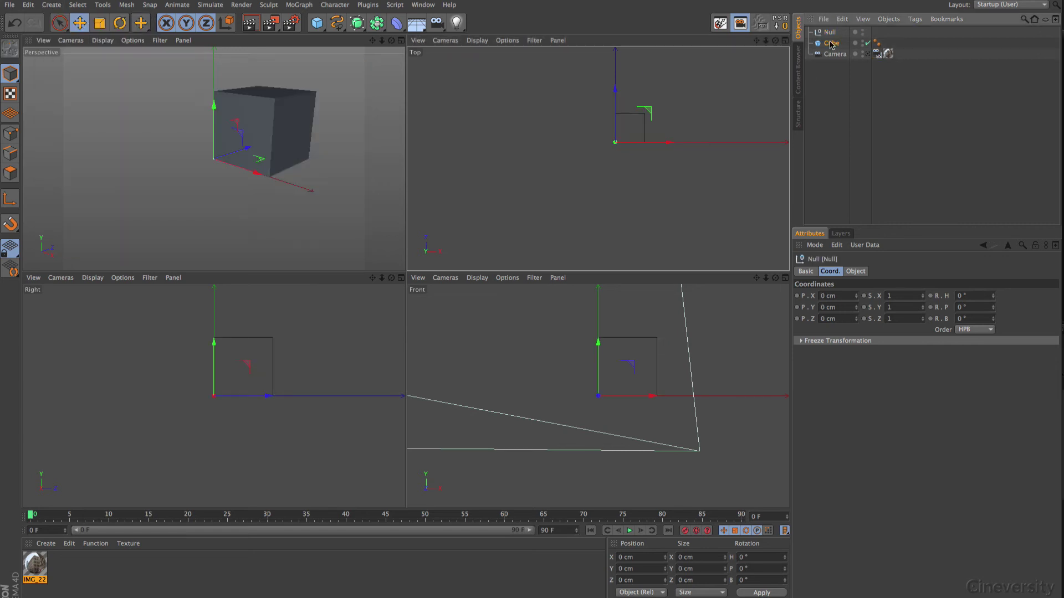
left_click_drag(831, 46, 830, 33)
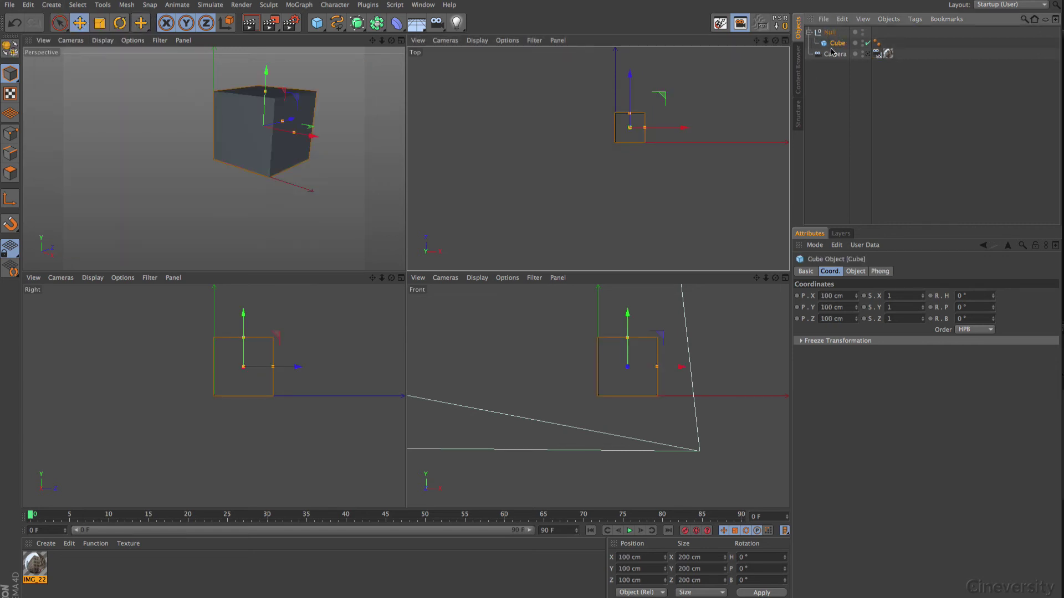
- Select the null, activate the Scale tool in Object mode, and move the camera mapping texture tag from the camera to the null
left_click(829, 32)
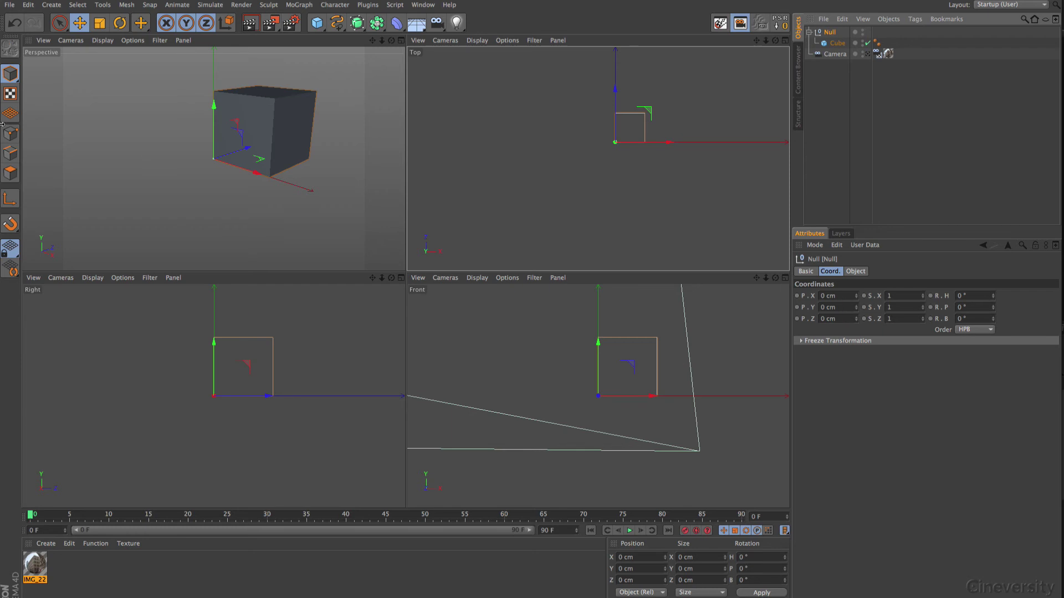
left_click(10, 75)
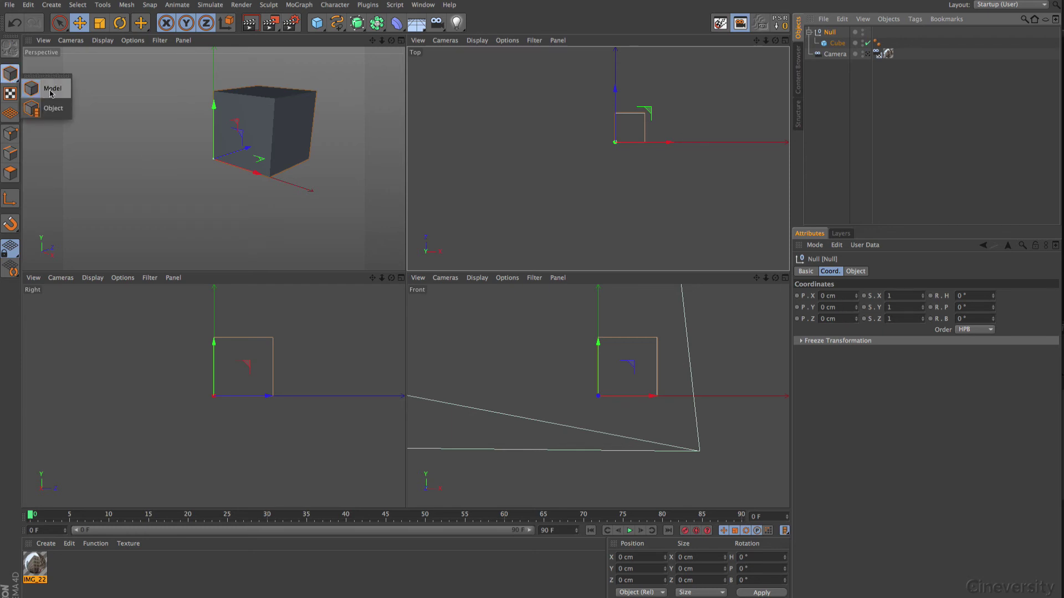
left_click(100, 23)
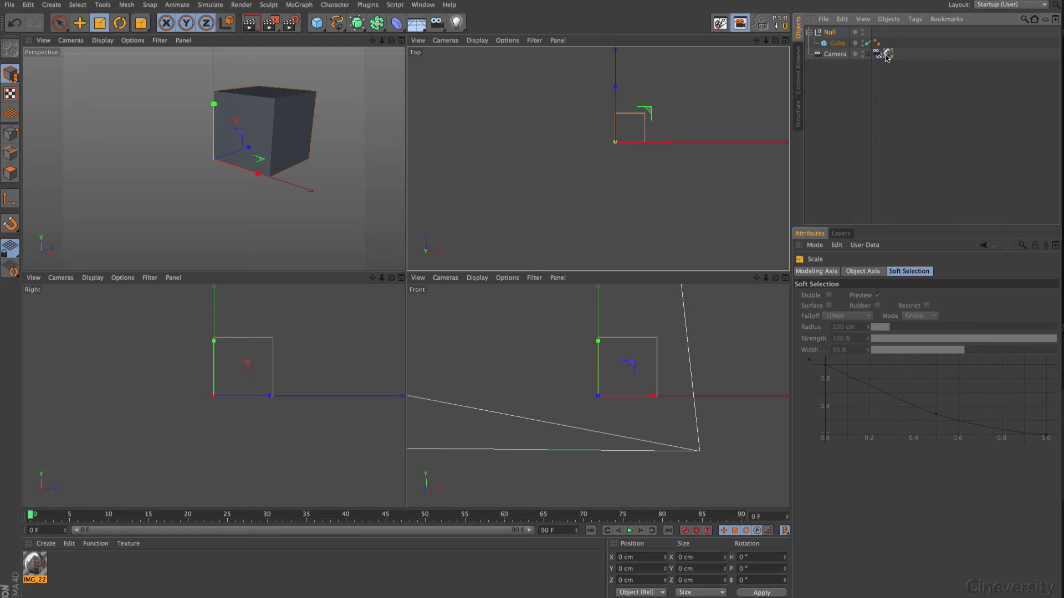
left_click_drag(888, 56, 878, 33)
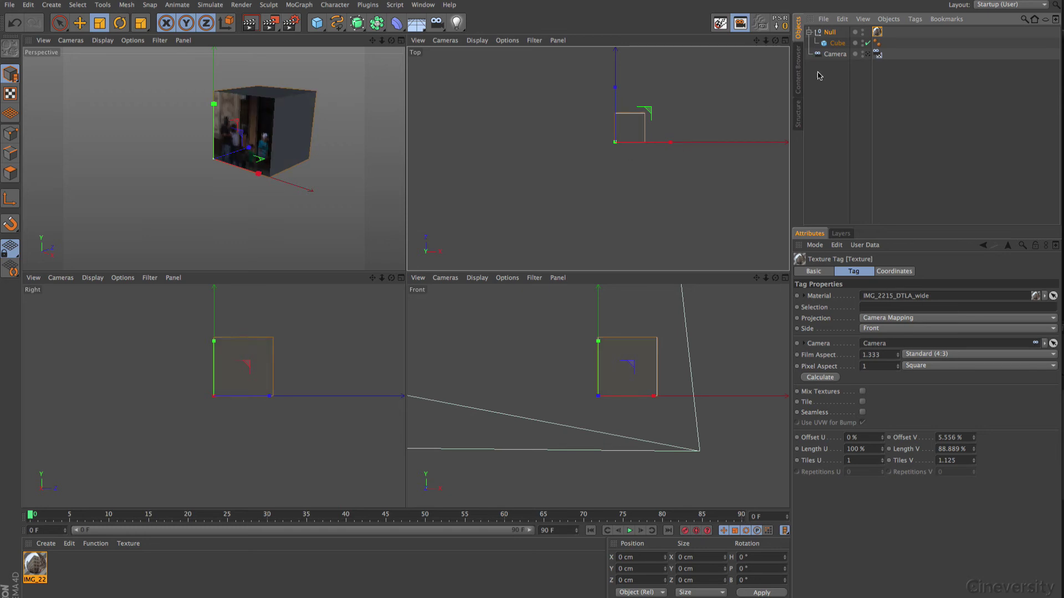
- Scale the null along Y to about 12.33 so the cube covers the full height of the corner building
left_click(400, 40)
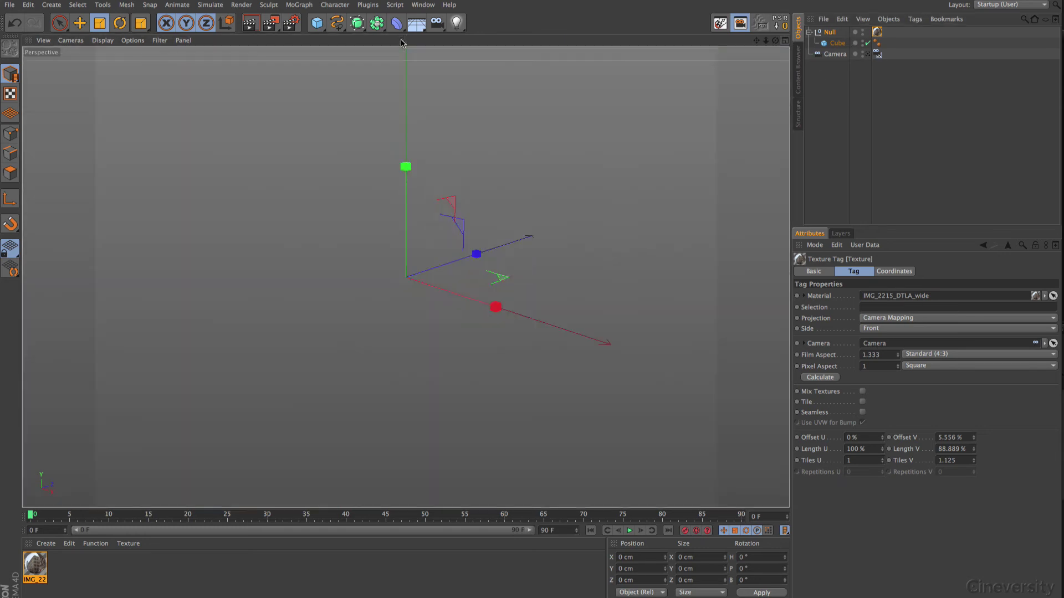
left_click_drag(776, 41, 622, 41)
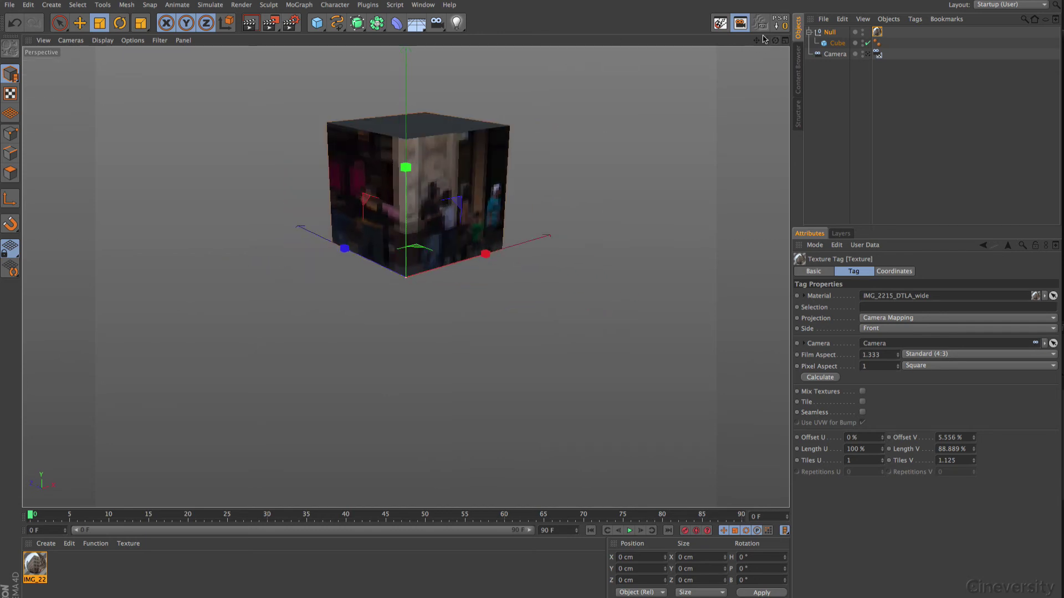
left_click_drag(756, 42, 744, 206)
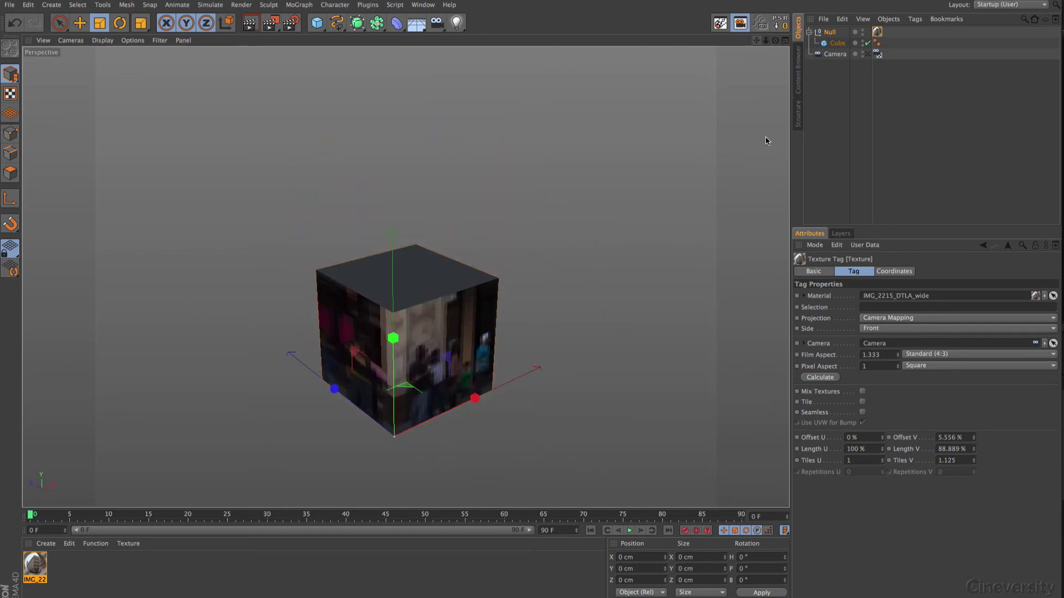
scroll(549, 112, "down", 6)
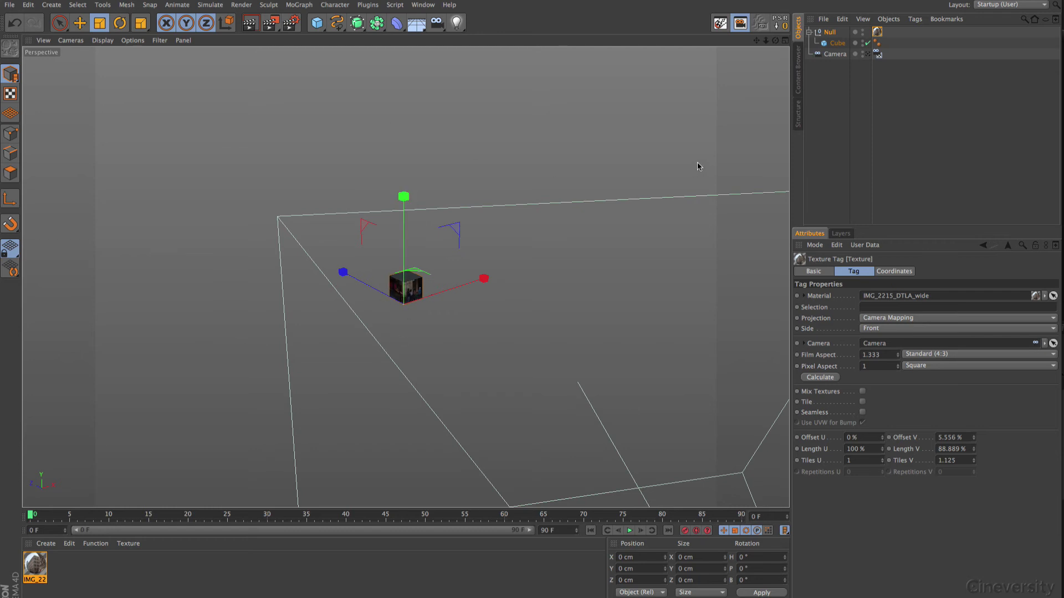
left_click_drag(756, 42, 756, 110)
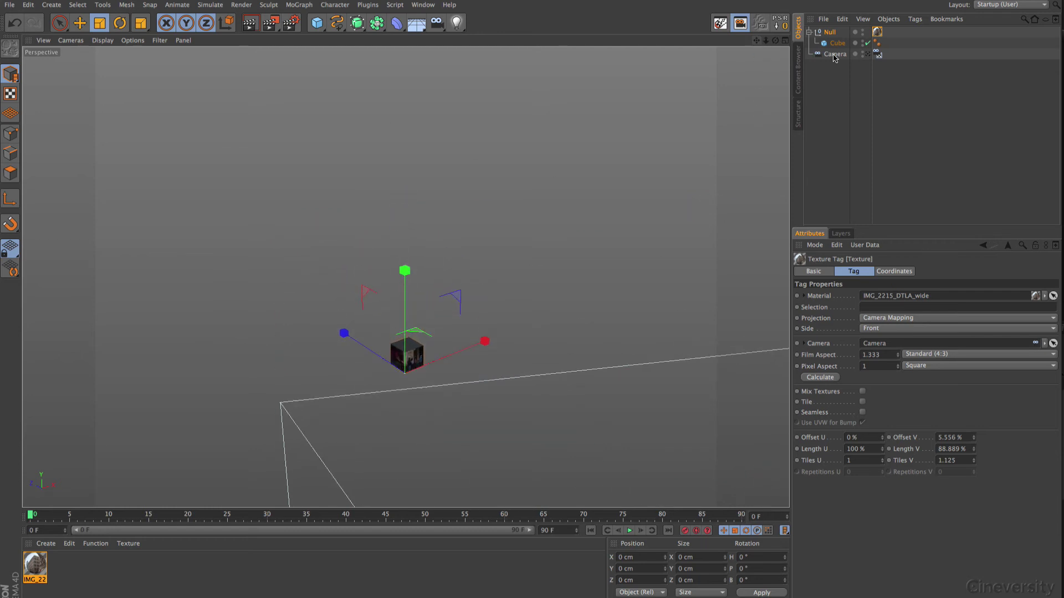
left_click(832, 32)
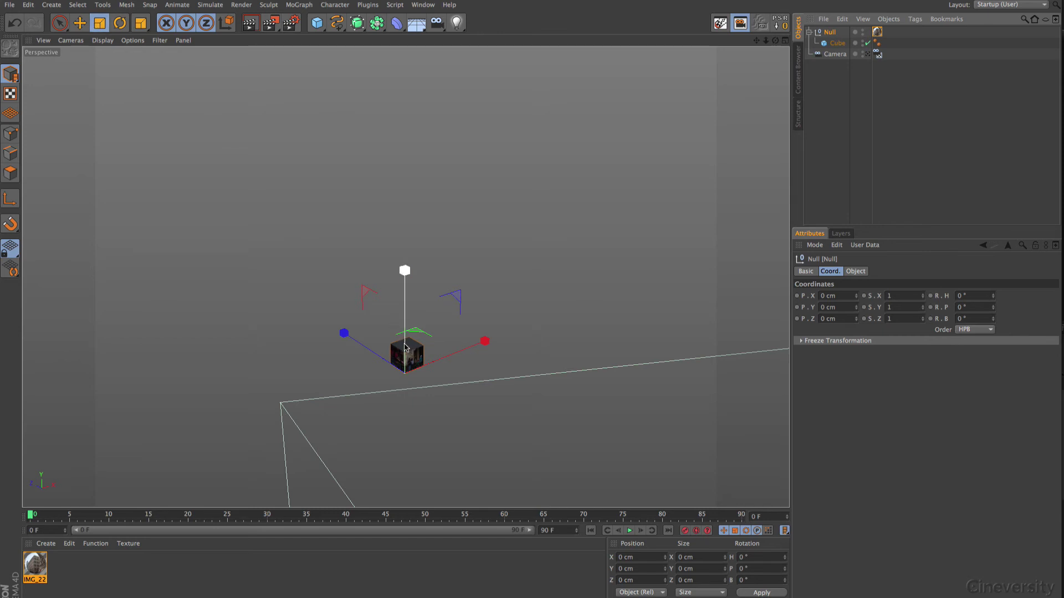
left_click_drag(405, 348, 408, 49)
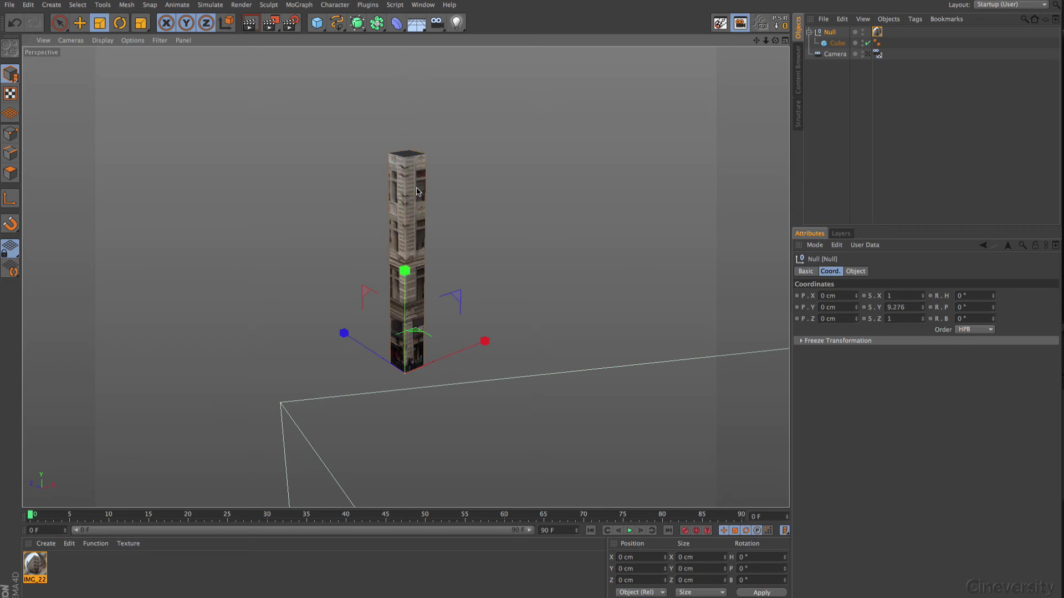
mouse_move(406, 347)
left_mouse_down()
mouse_move(412, 233)
mouse_move(408, 311)
mouse_move(421, 335)
left_mouse_up()
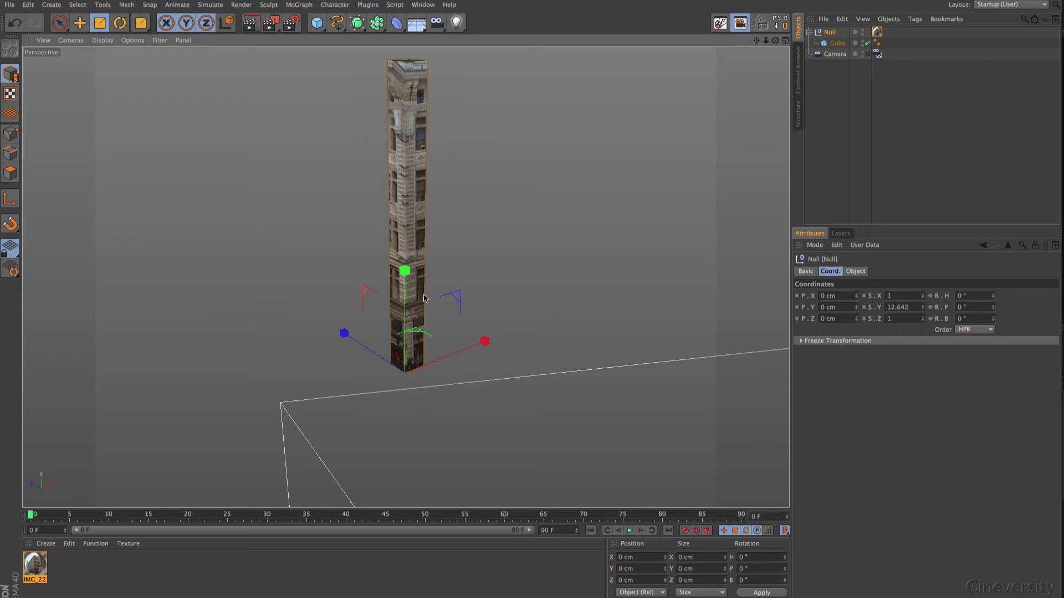
mouse_move(405, 271)
left_mouse_down()
mouse_move(407, 261)
mouse_move(409, 271)
left_mouse_up()
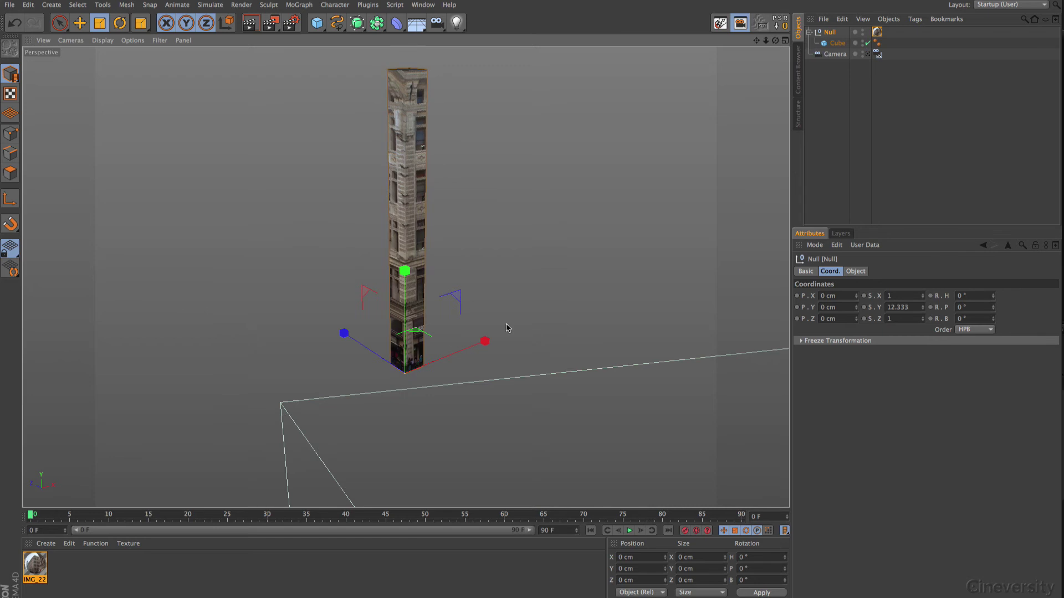
- Scale the null to about 5.61 along X and about 40.9 along Z to extend both building facades
left_click_drag(485, 342, 734, 277)
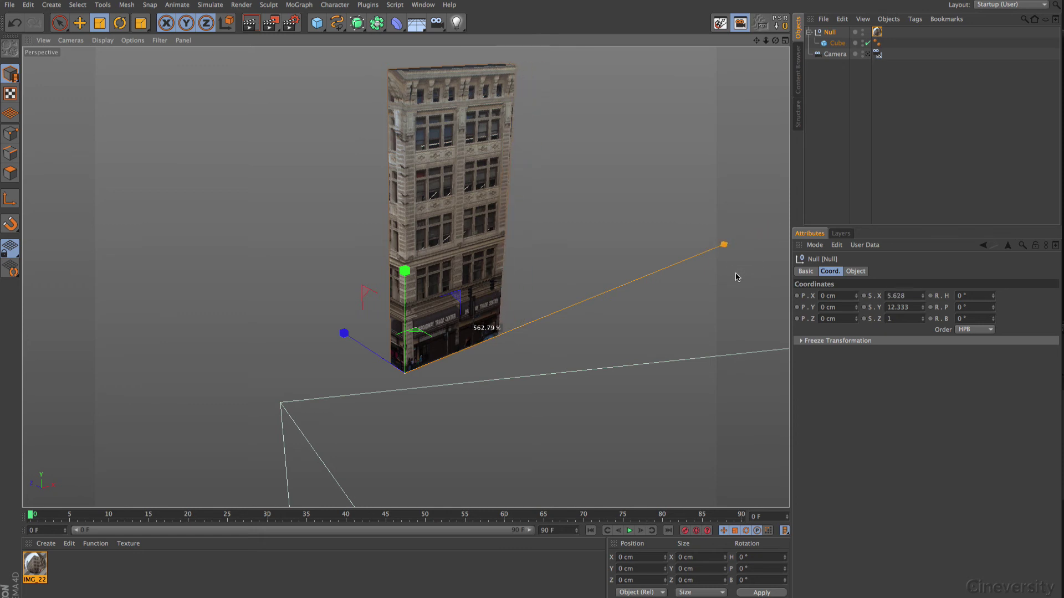
left_click_drag(343, 333, 100, 253)
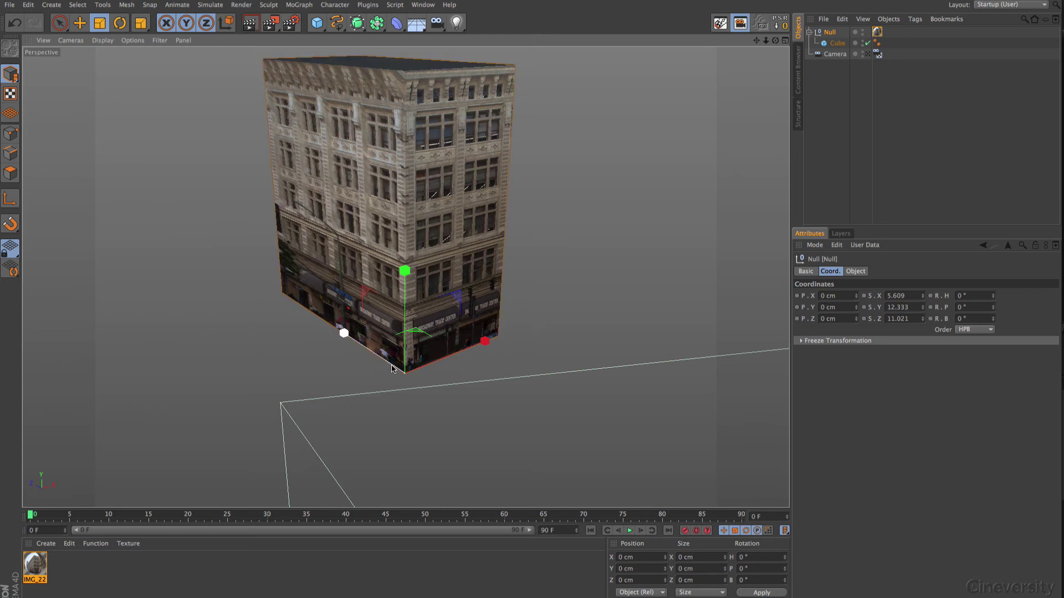
left_click_drag(392, 369, 355, 357)
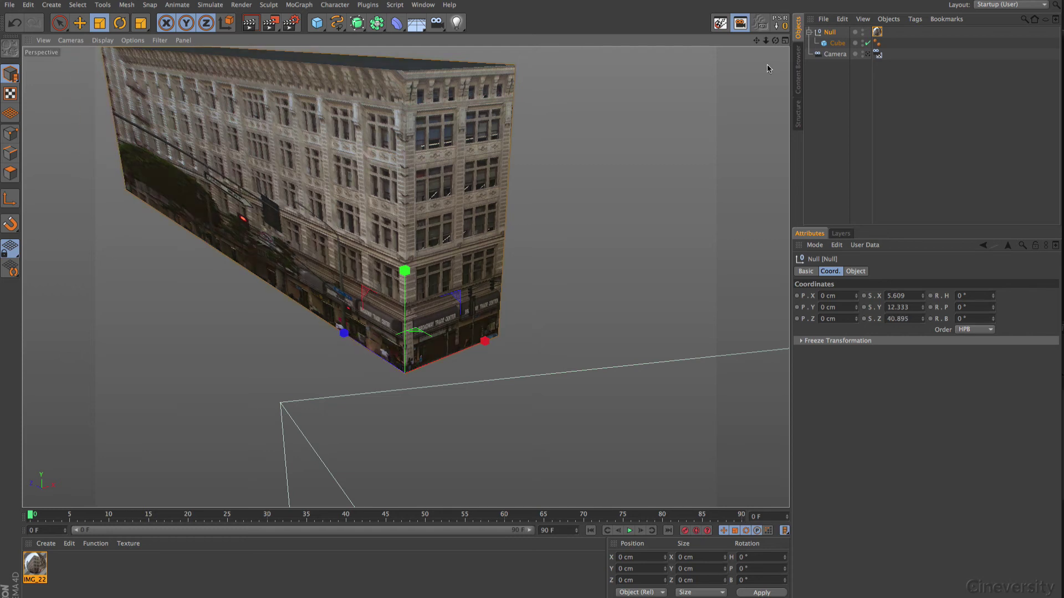
- Add a Protection tag to the camera
left_click_drag(775, 41, 749, 87)
left_click(834, 54)
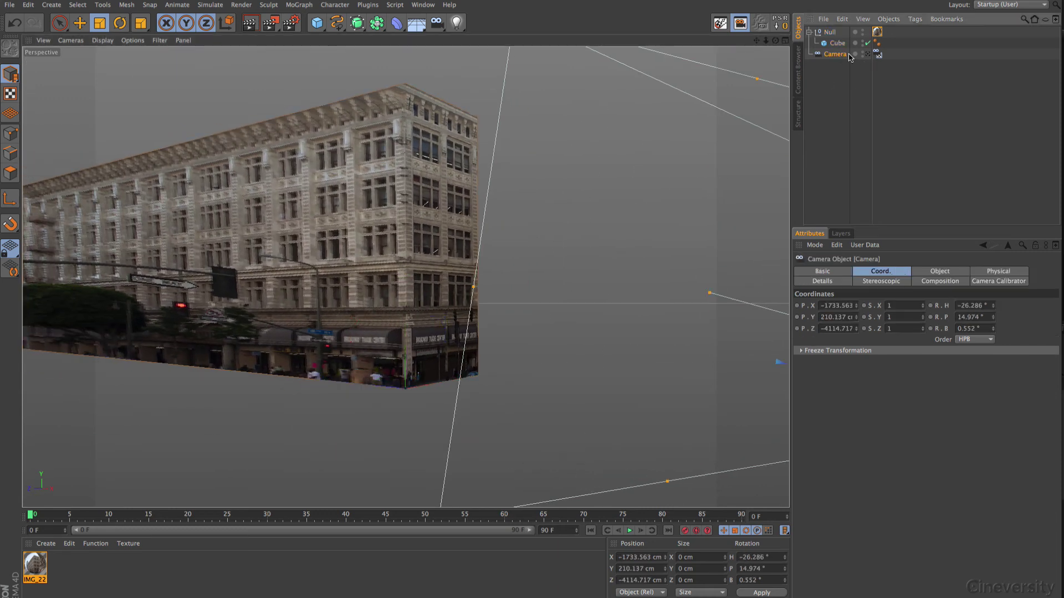
left_click(913, 20)
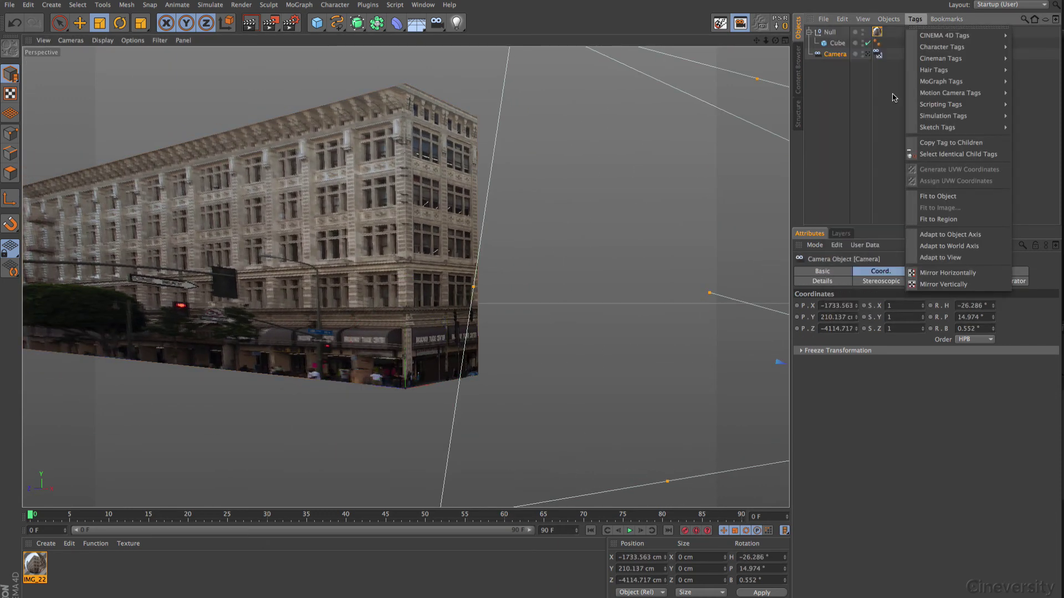
mouse_move(942, 35)
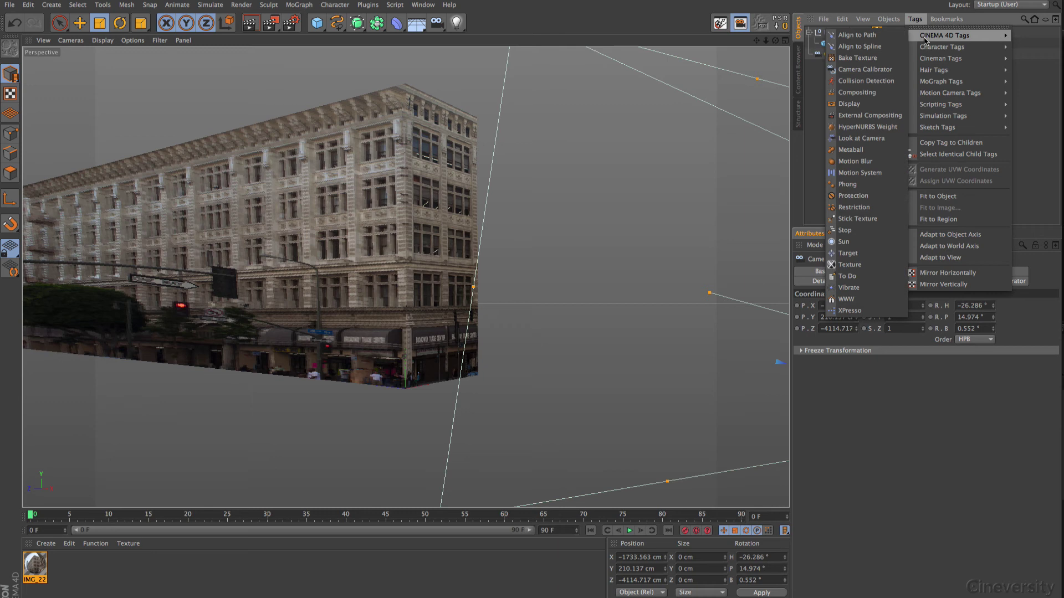
left_click(853, 195)
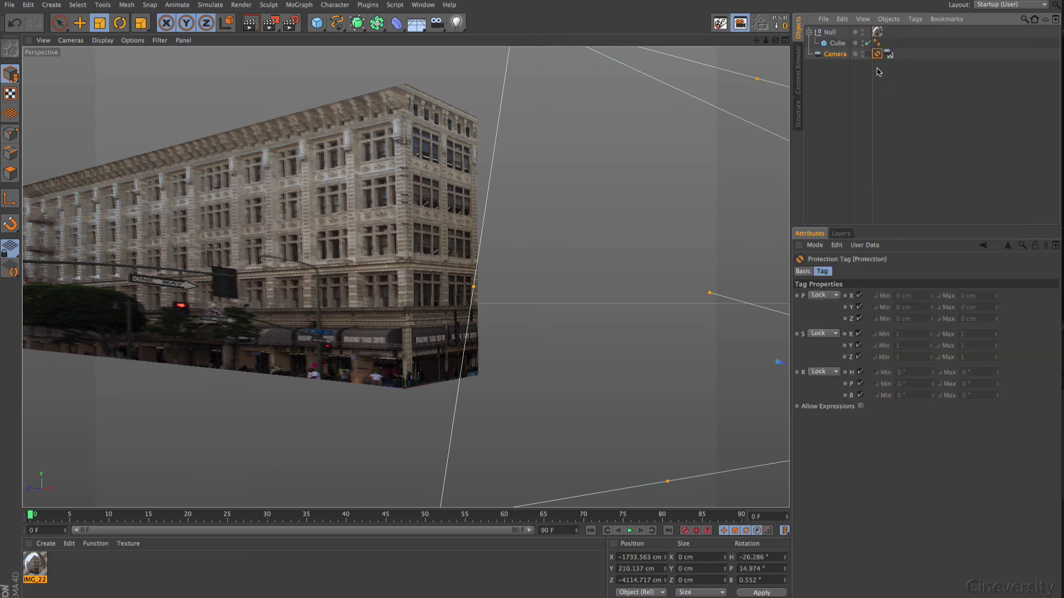
- Add the camera to a new layer and lock that layer
left_click(835, 55)
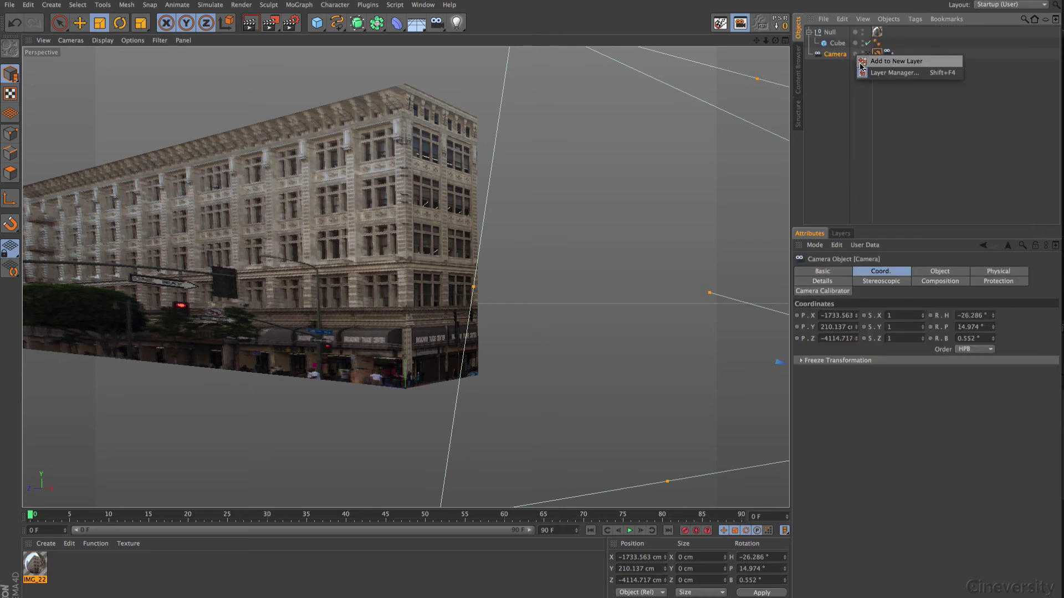
left_click(841, 233)
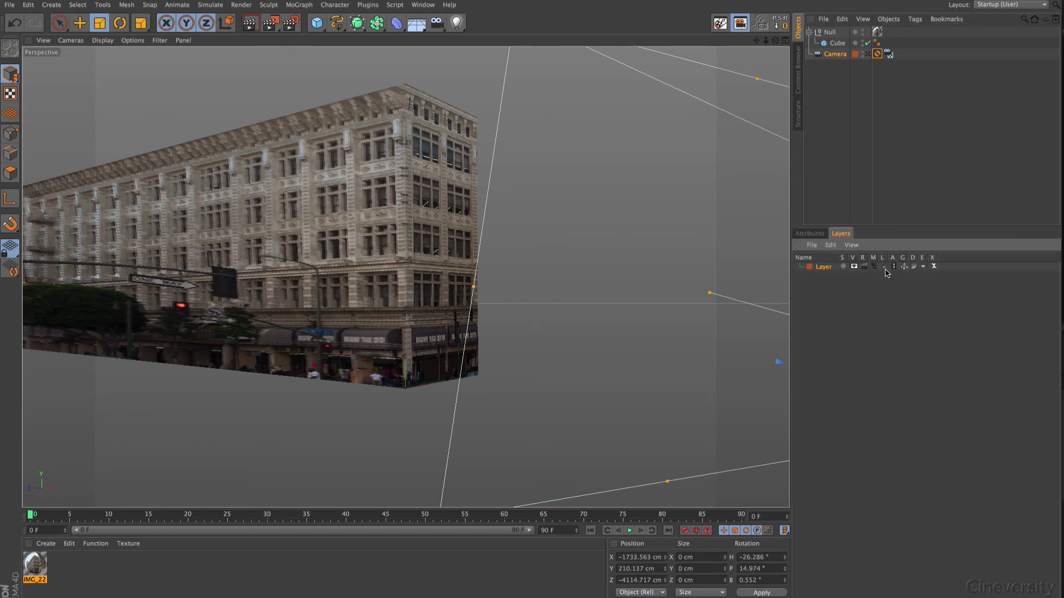
left_click(884, 267)
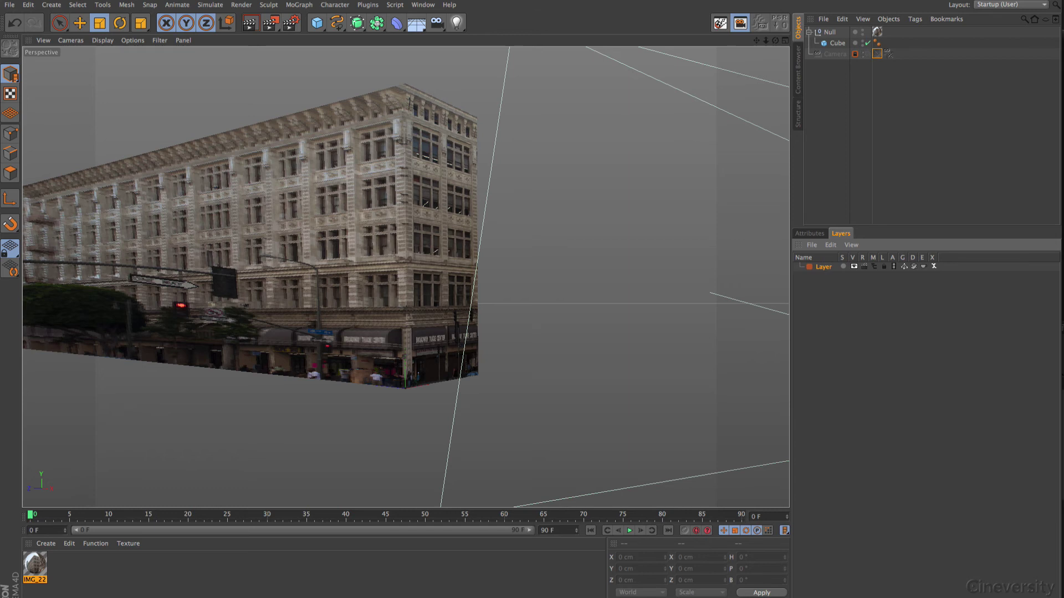
- Inspect the projected building from several angles, then maximize the Front view and set its display to Gouraud Shading
left_click_drag(776, 41, 855, 38)
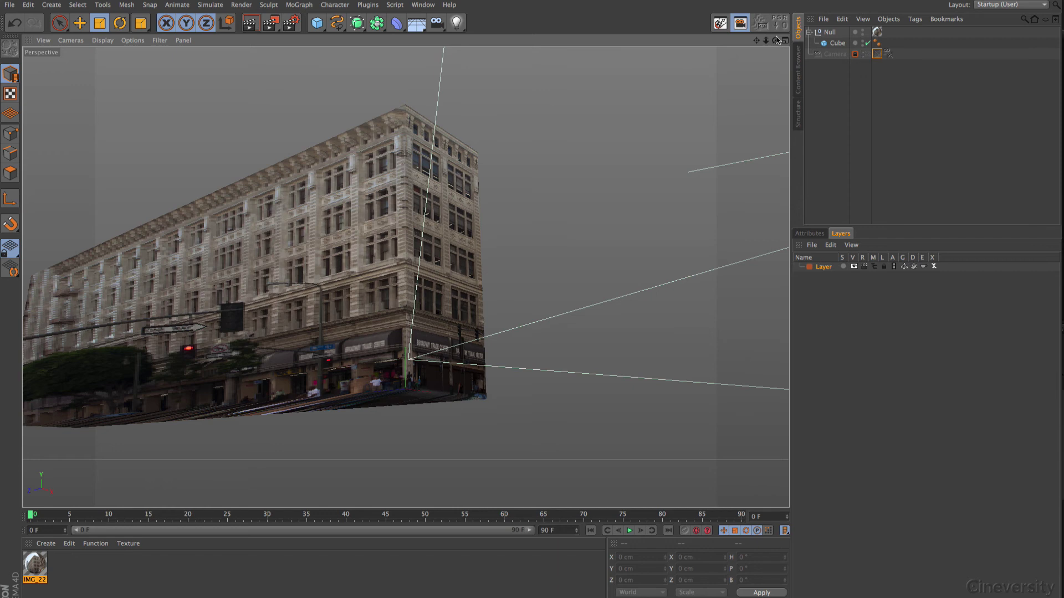
left_click_drag(775, 43, 777, 60)
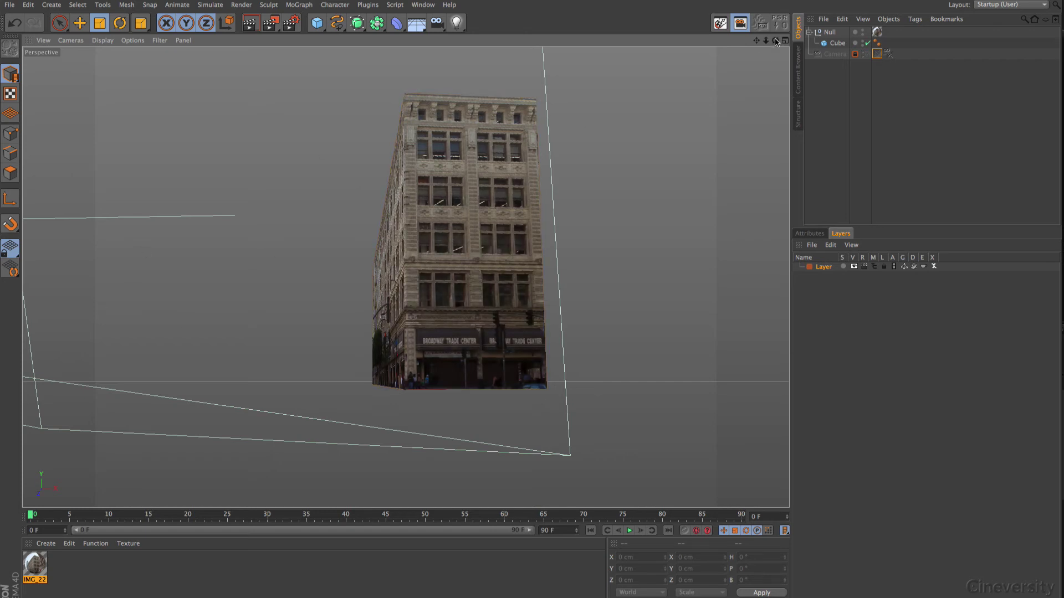
left_click_drag(775, 42, 722, 6)
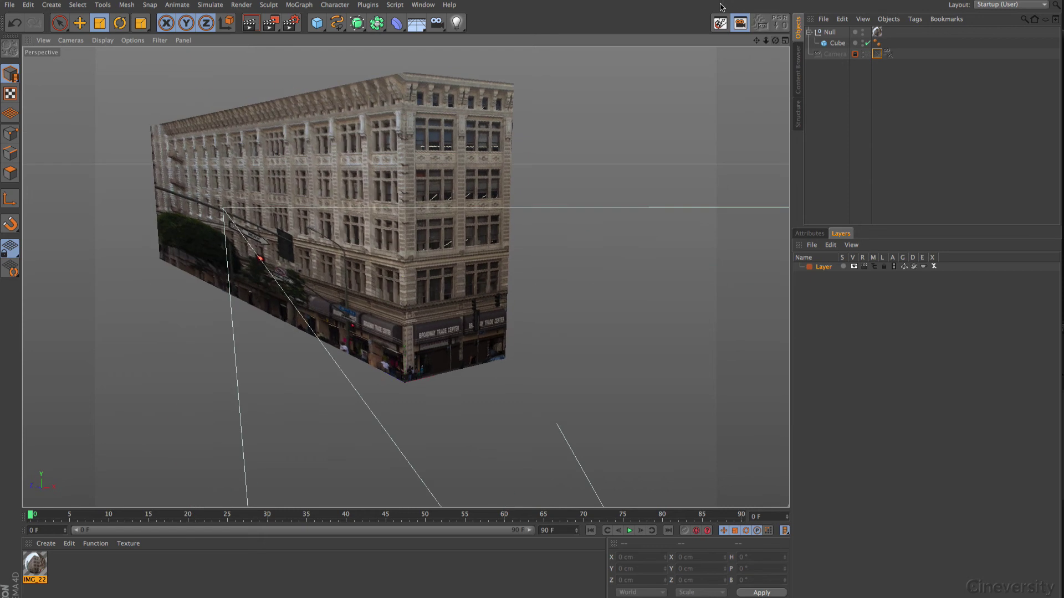
left_click(784, 41)
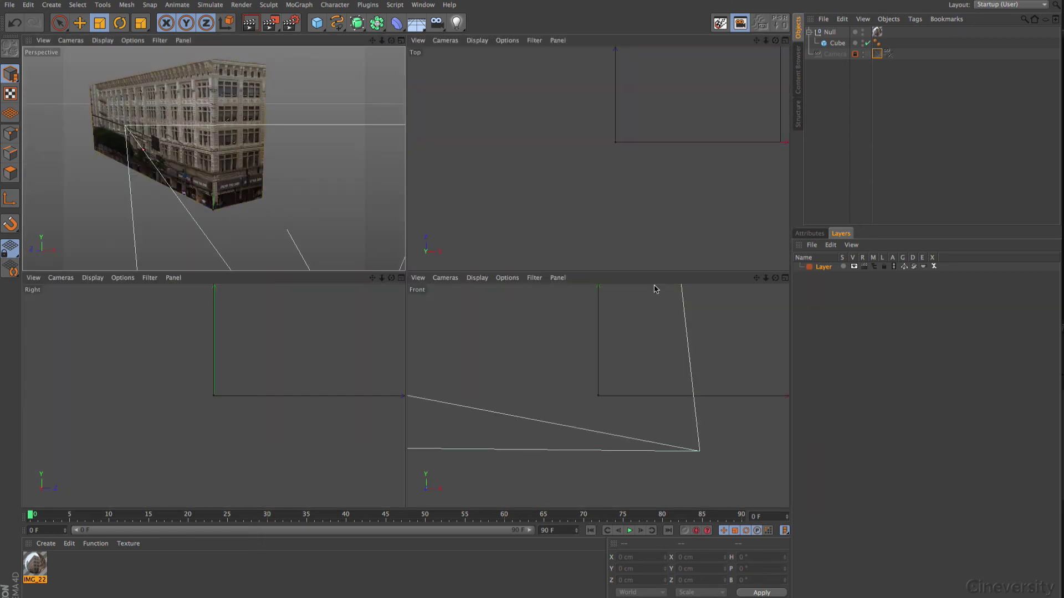
left_click(785, 279)
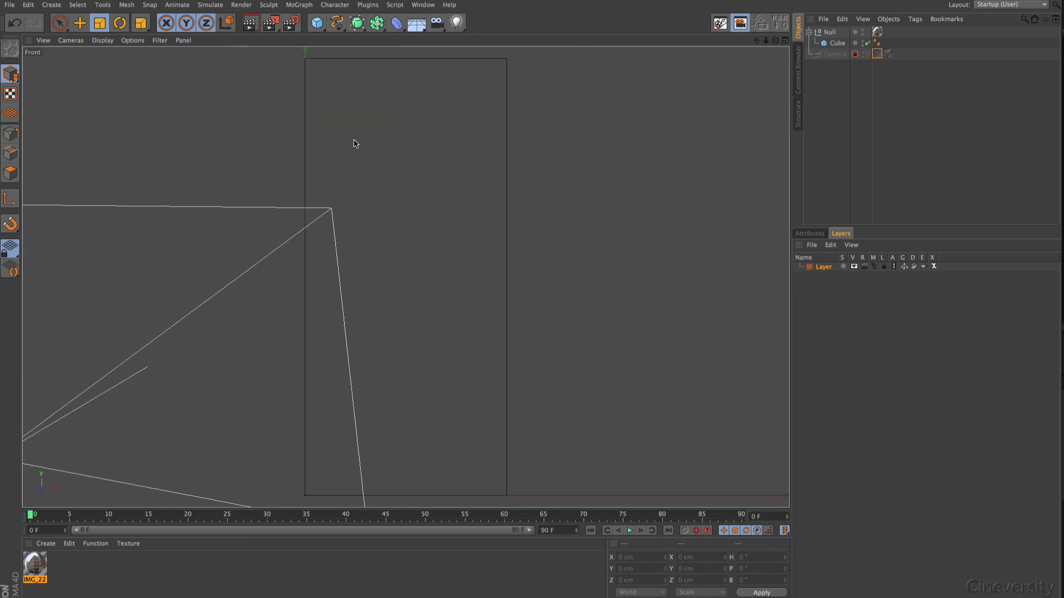
left_click(107, 42)
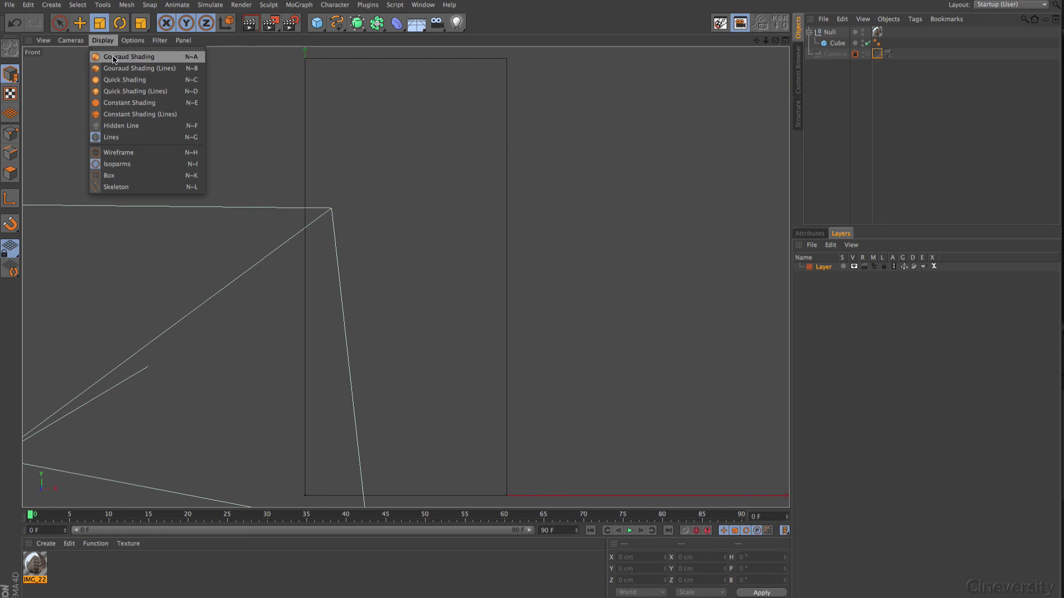
left_click(124, 56)
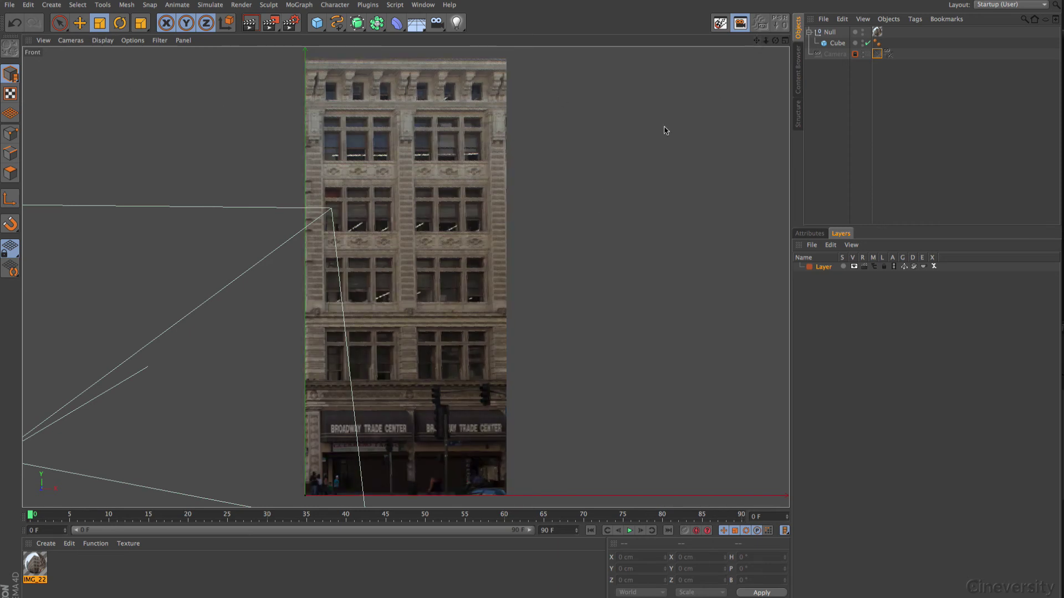
left_click(458, 453)
left_click(550, 367)
middle_click_drag(572, 364, 577, 295, "alt")
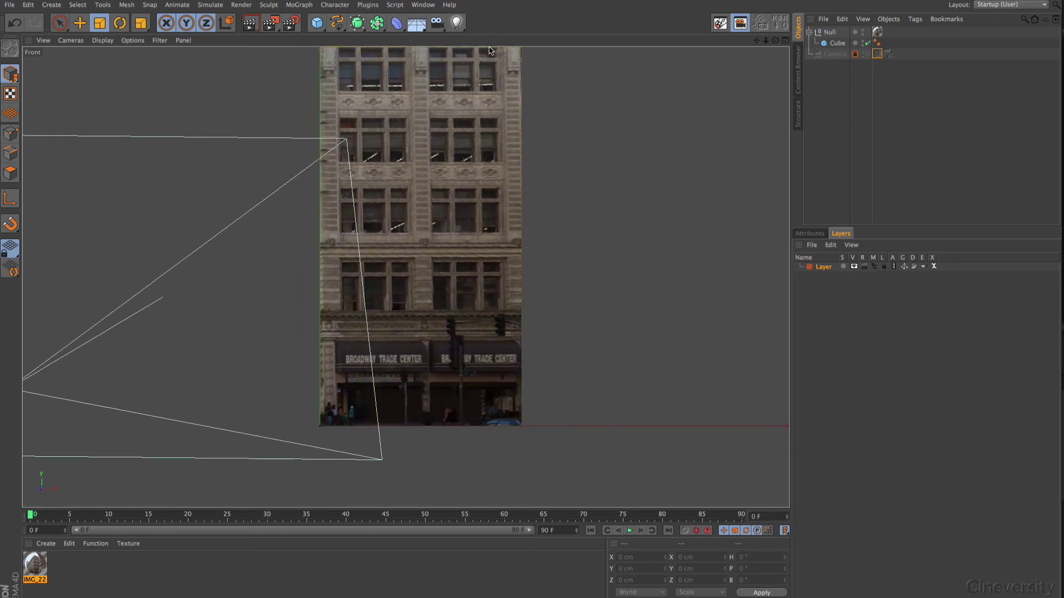
middle_click_drag(586, 344, 614, 373, "alt")
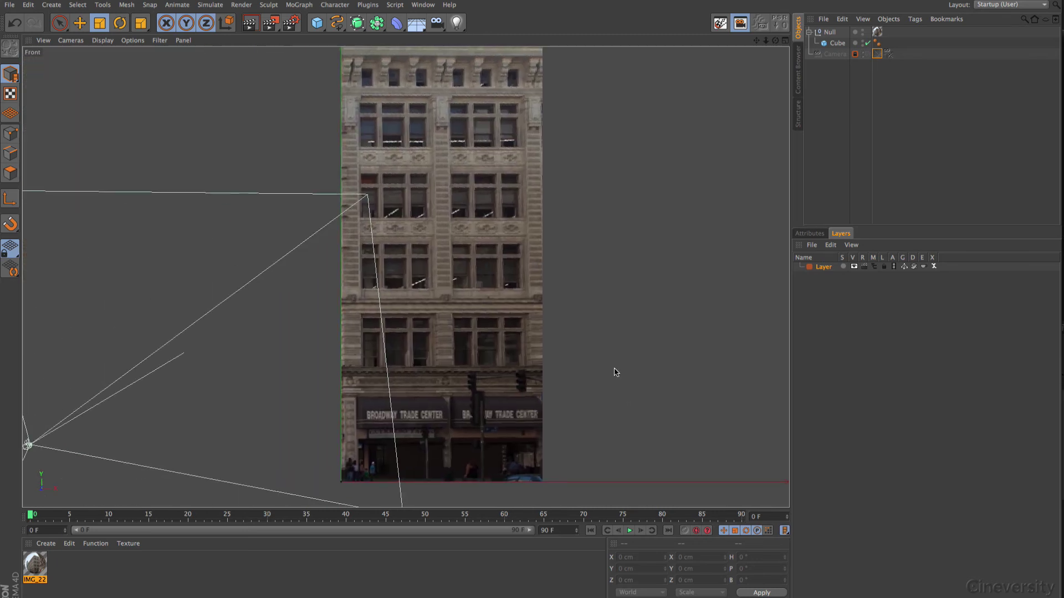
- Maximize the Right view, frame the whole building in it, and set its display to Gouraud Shading
left_click(784, 41)
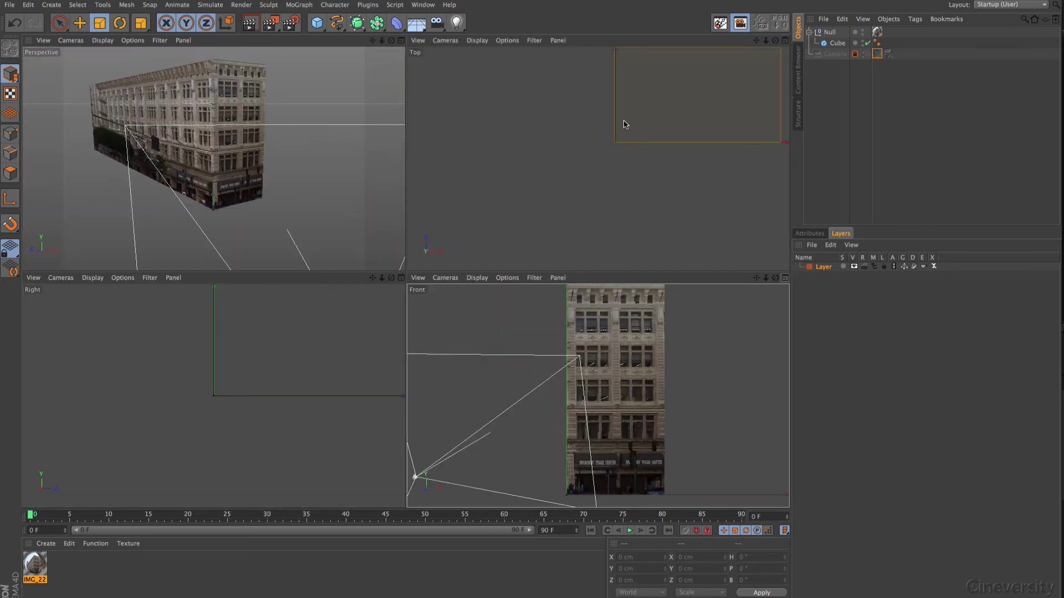
left_click(401, 278)
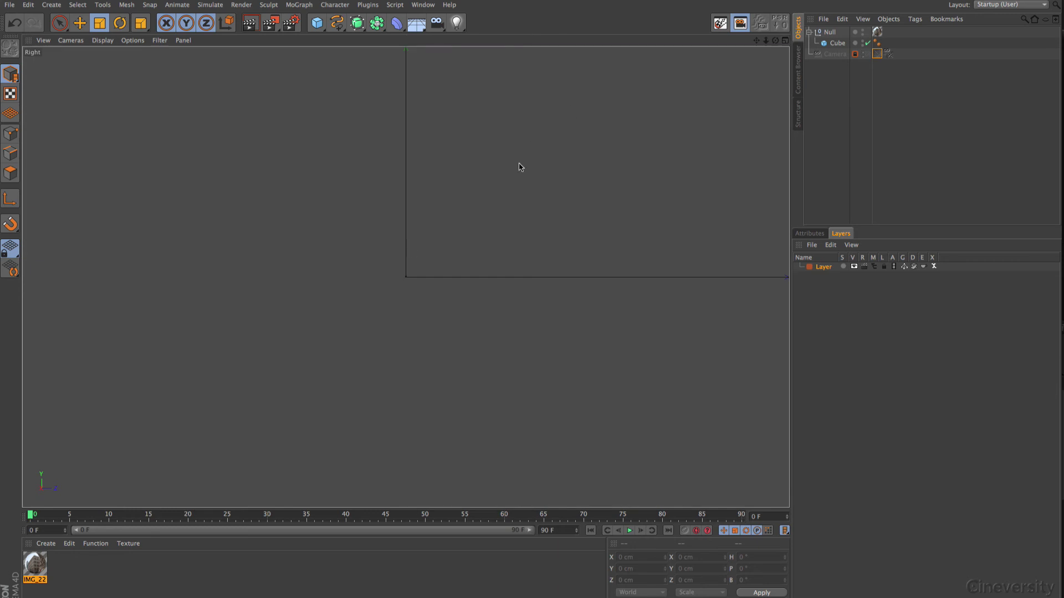
key("h")
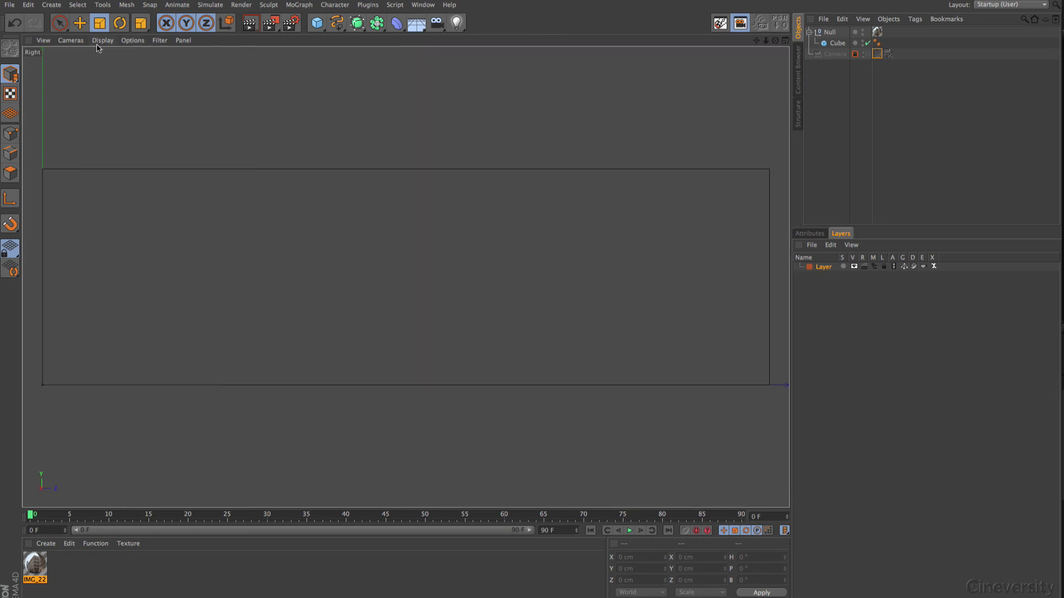
left_click(102, 41)
left_click(108, 59)
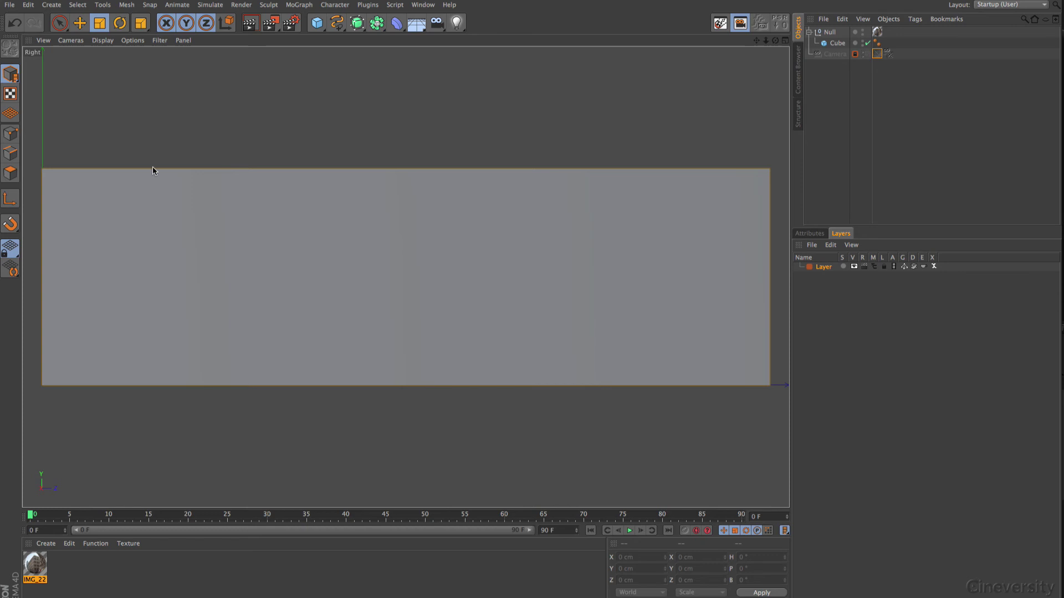
- Switch the maximized Right view to the Left camera and frame the building's long facade
left_click(76, 42)
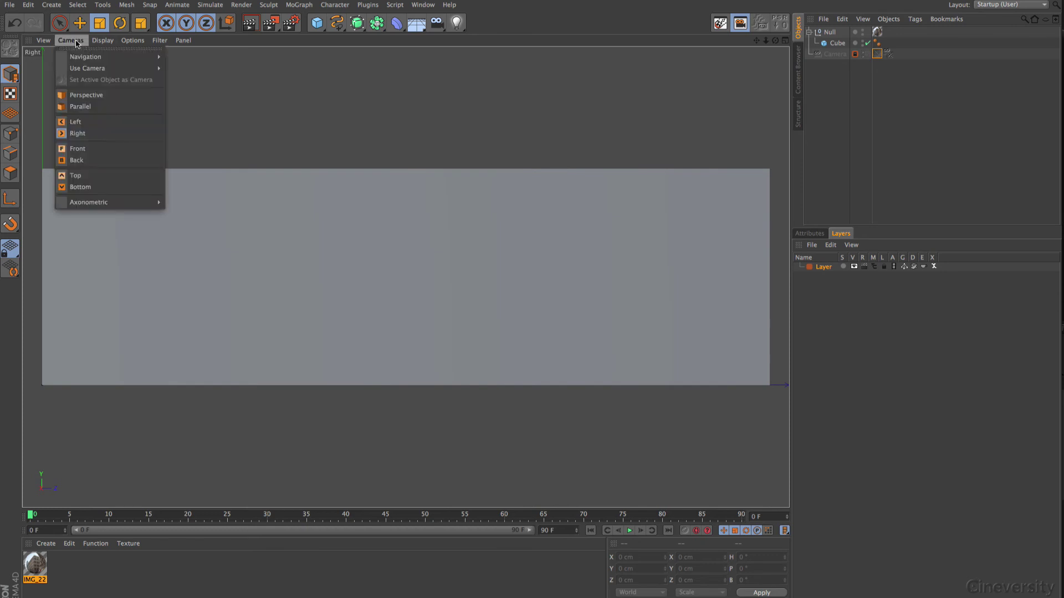
left_click(131, 126)
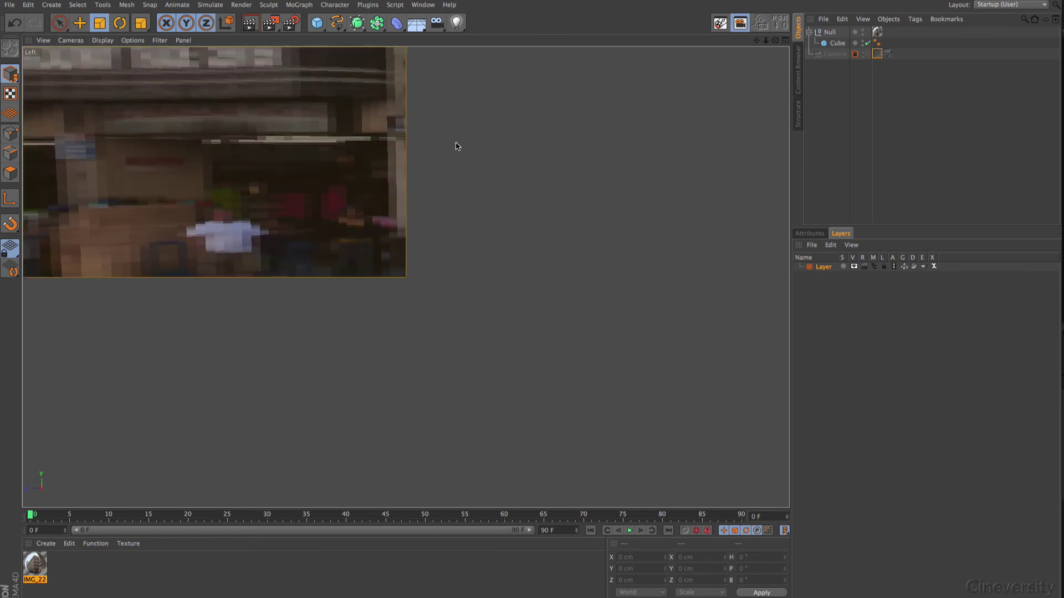
key("h")
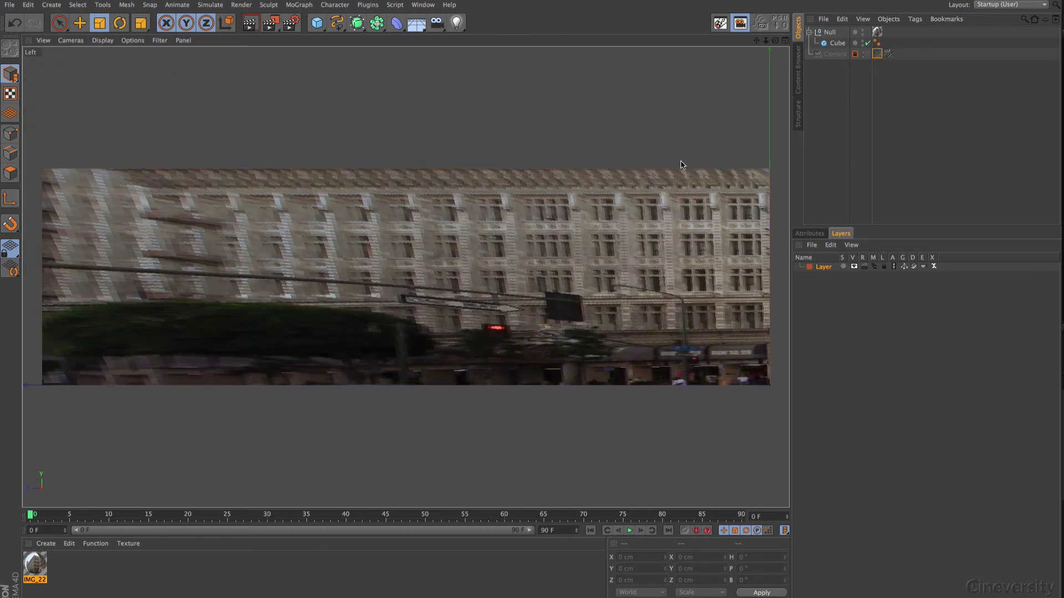
- Return to the four-view layout, view the building from street level in Perspective, and frame the building and camera in the Top view
left_click(283, 276)
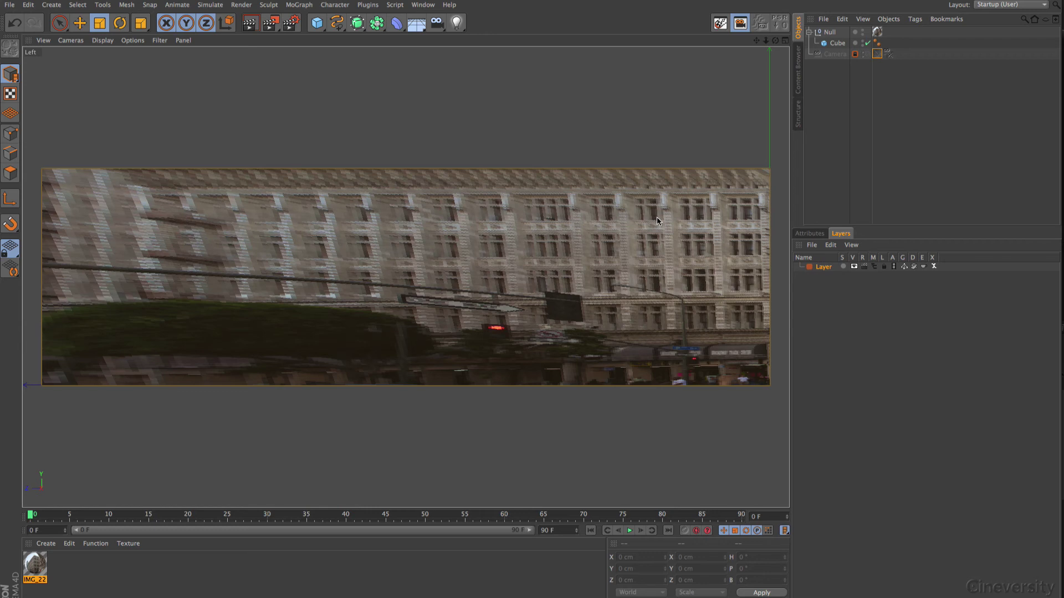
left_click(785, 41)
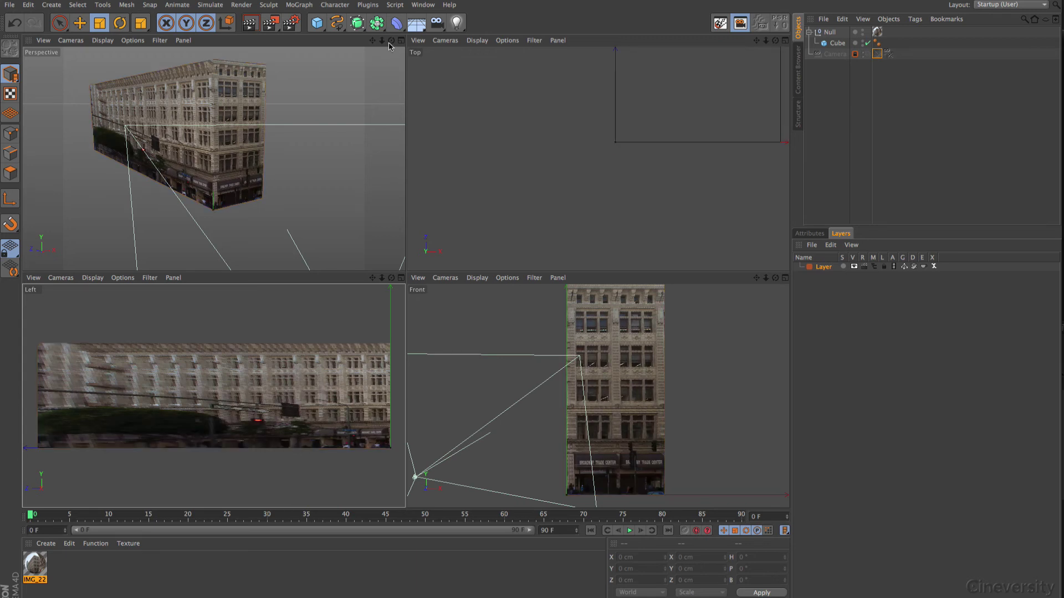
left_click_drag(392, 40, 340, 133)
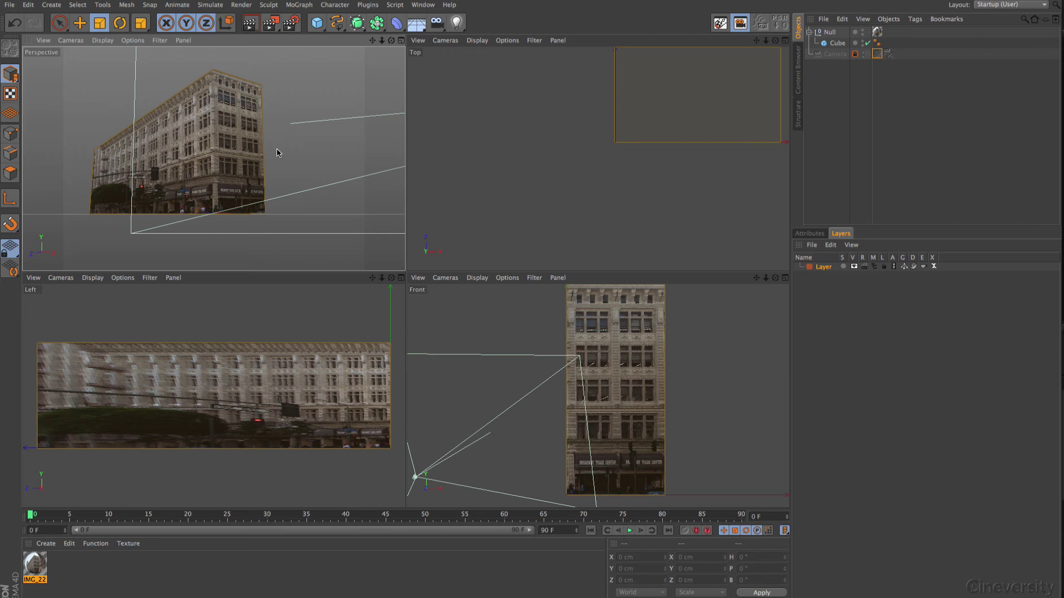
left_click(580, 58)
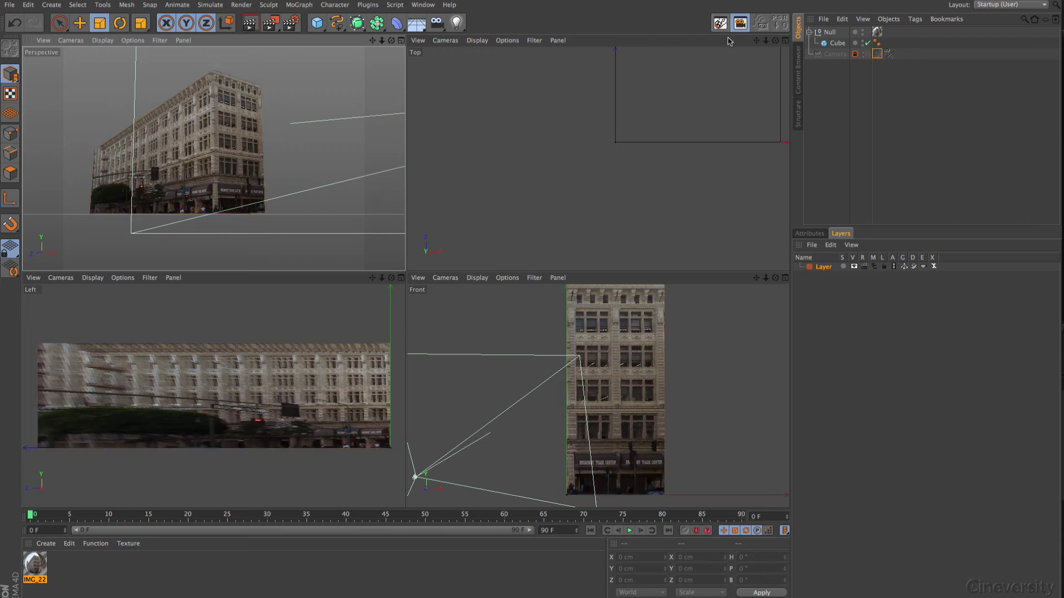
left_click_drag(756, 40, 629, 125)
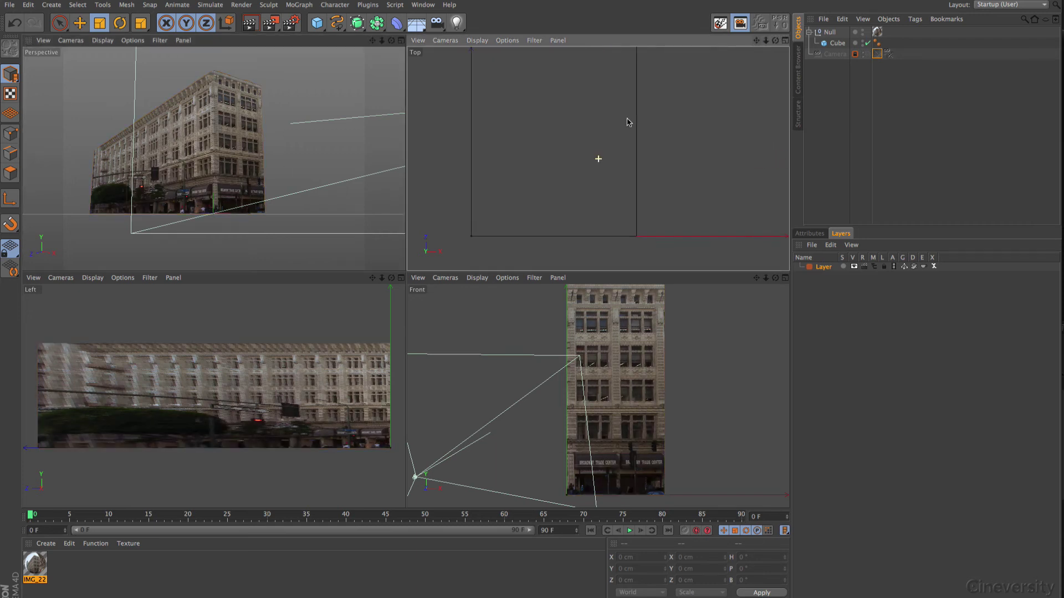
left_click_drag(766, 40, 385, 78)
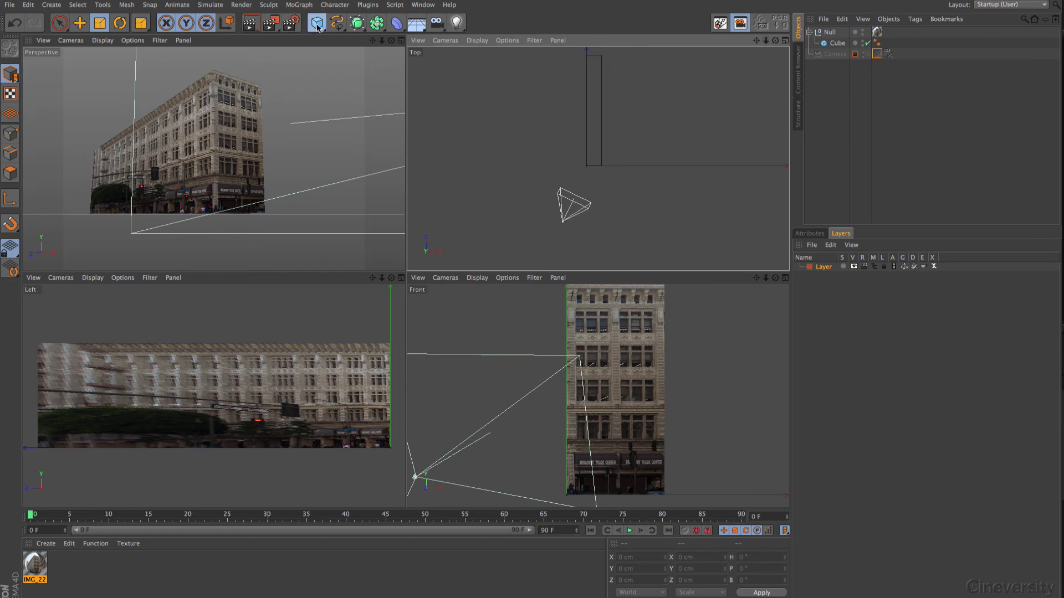
- Add a cube to the scene and set its Y size to 2250 cm
left_click_drag(309, 19, 394, 43)
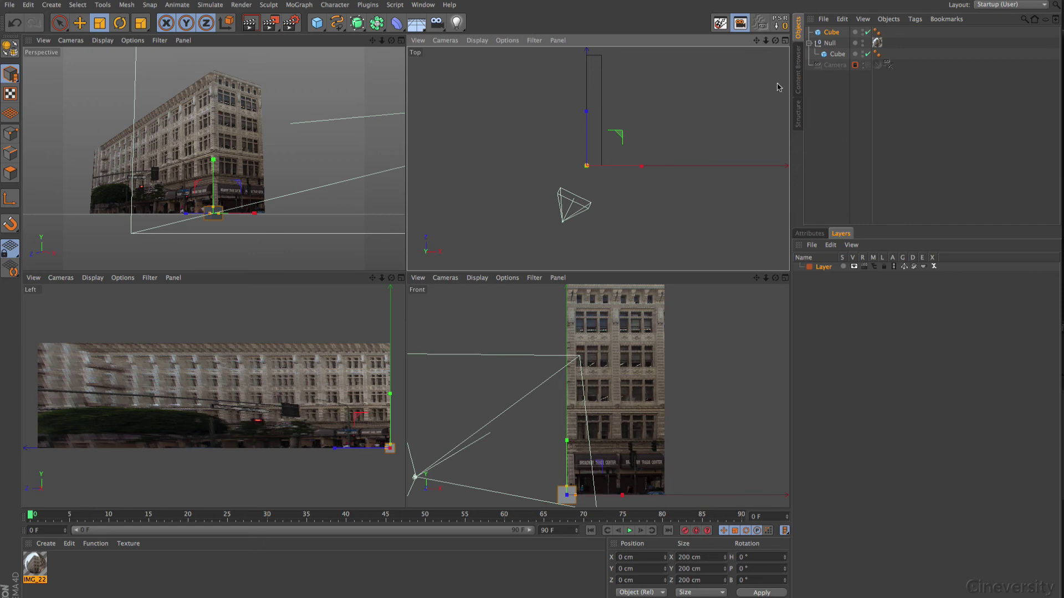
left_click(813, 235)
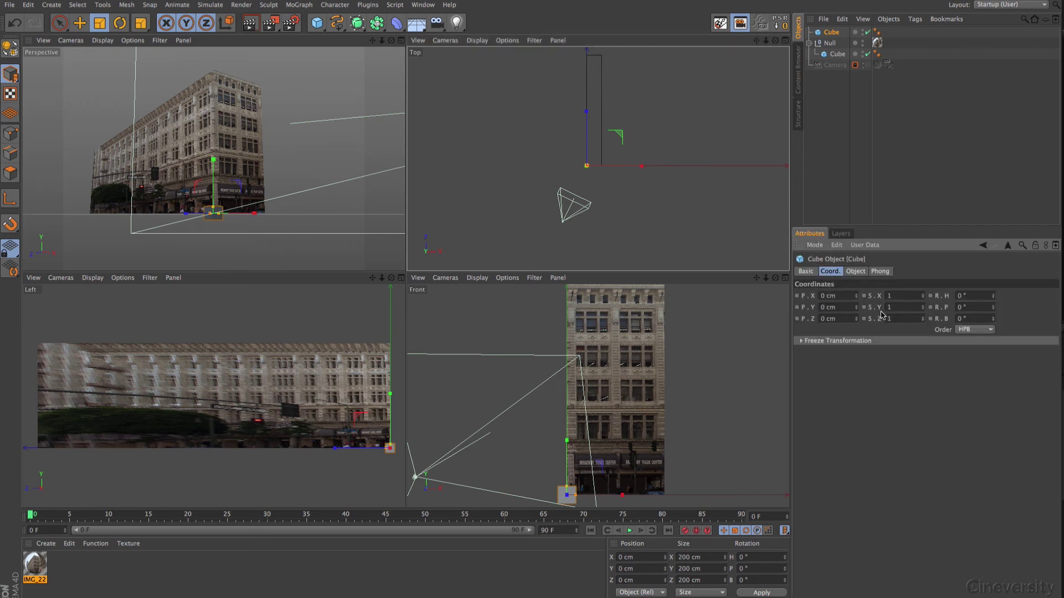
left_click(857, 272)
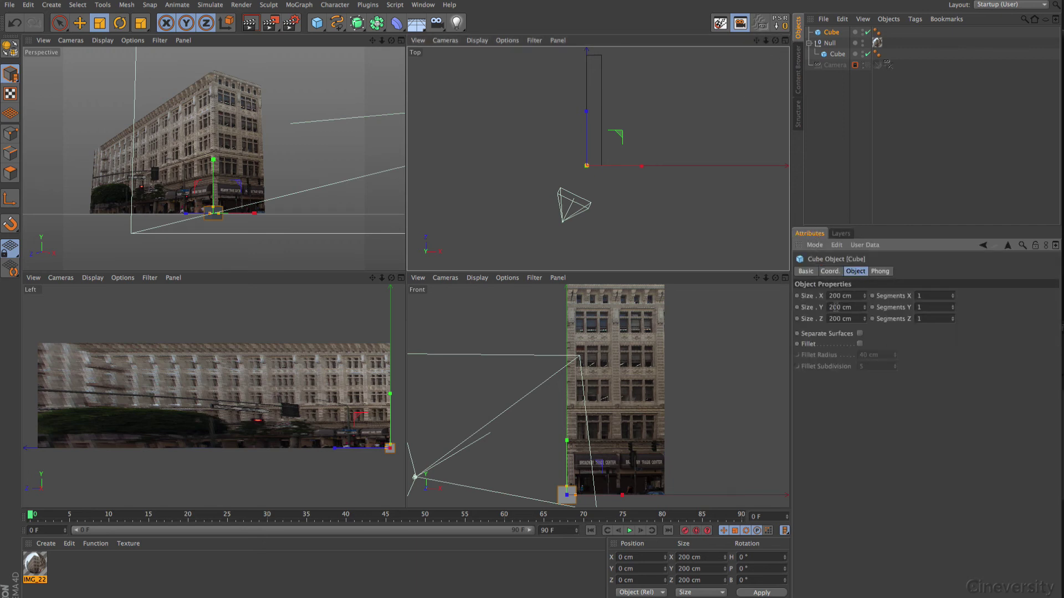
type("25")
left_click(859, 296)
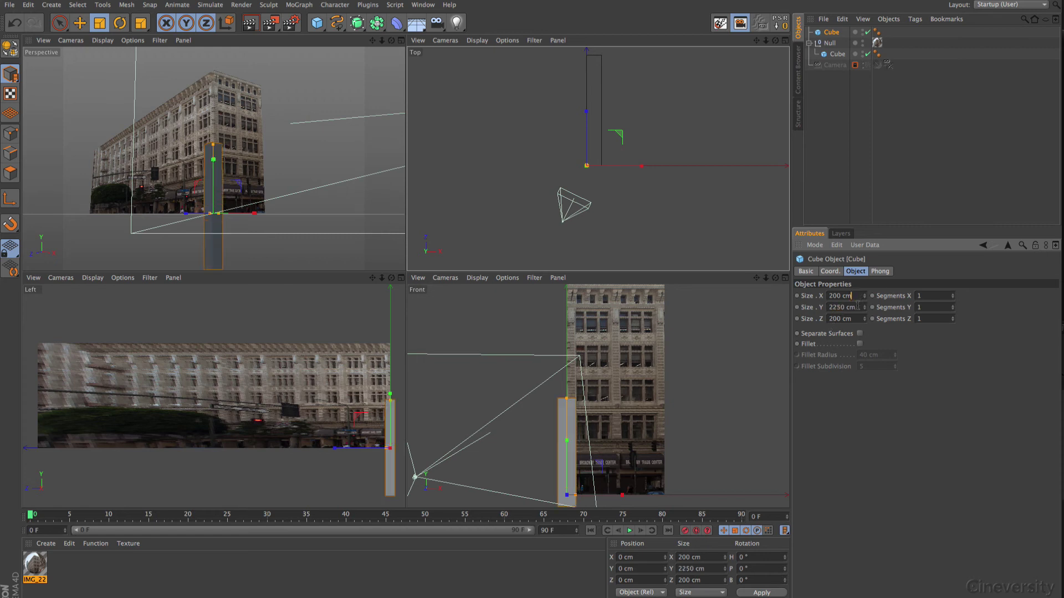
- Set the new cube's Y position to 1125 cm so it stands on the ground
left_click(834, 275)
left_click(838, 307)
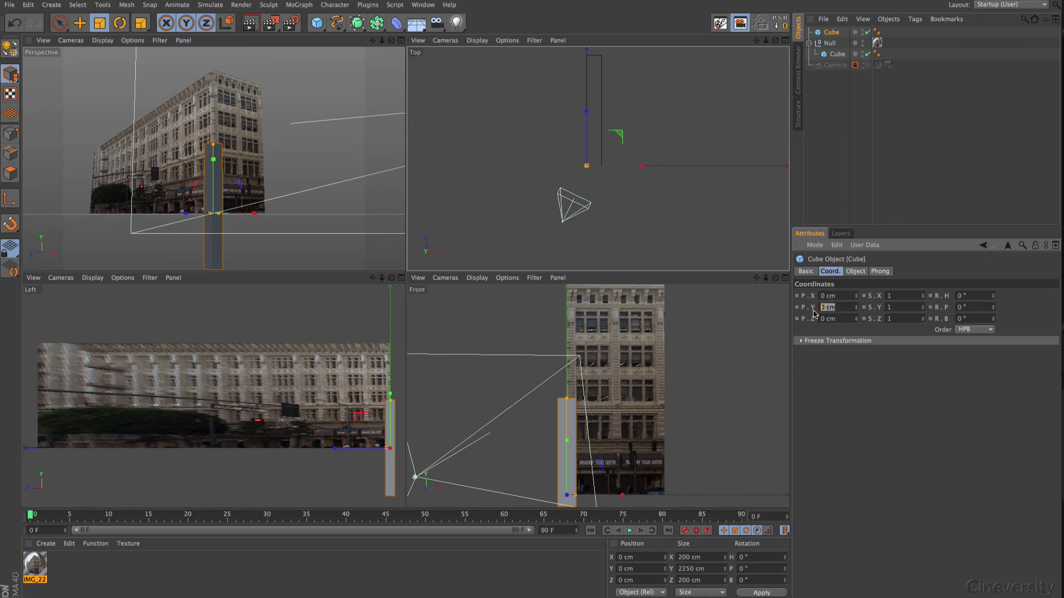
type("1125")
key("Return")
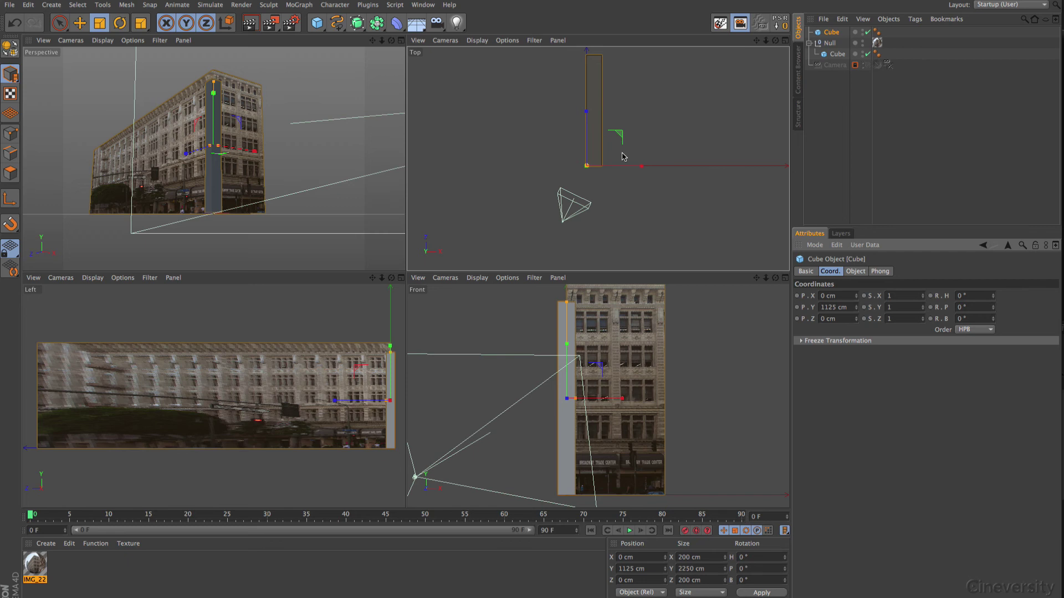
- Move the new cube along Z to about -1736 cm and copy the Null's camera-mapped texture tag onto it
left_click(80, 24)
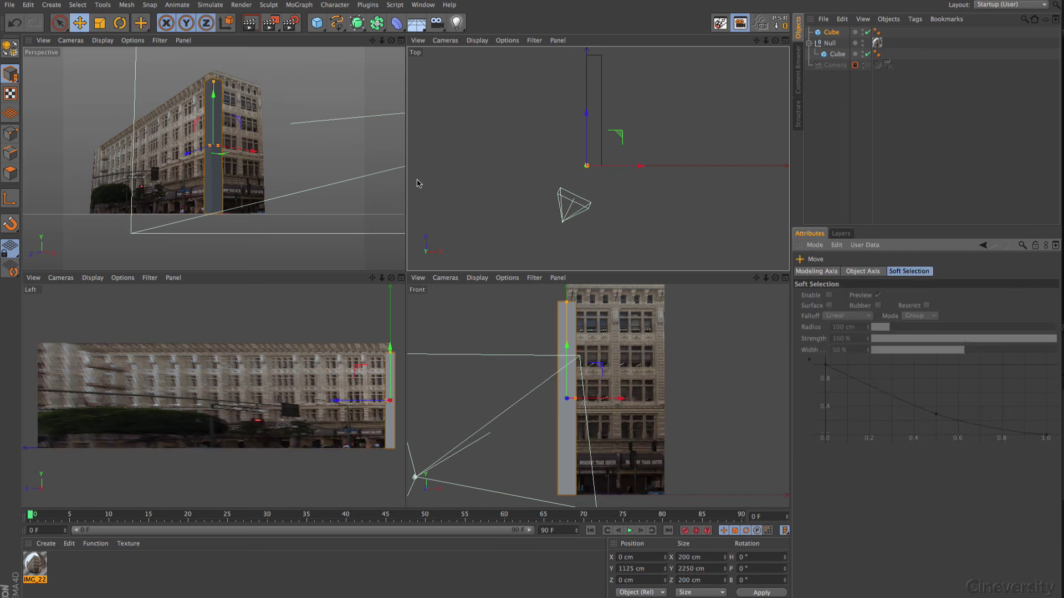
left_click_drag(640, 168, 641, 190)
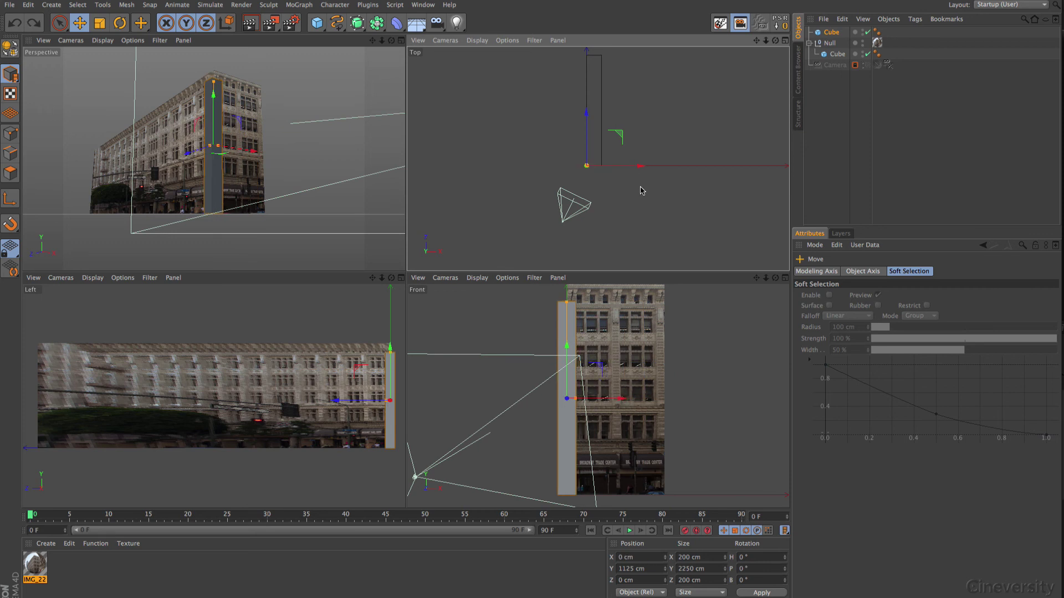
left_click_drag(189, 153, 273, 149)
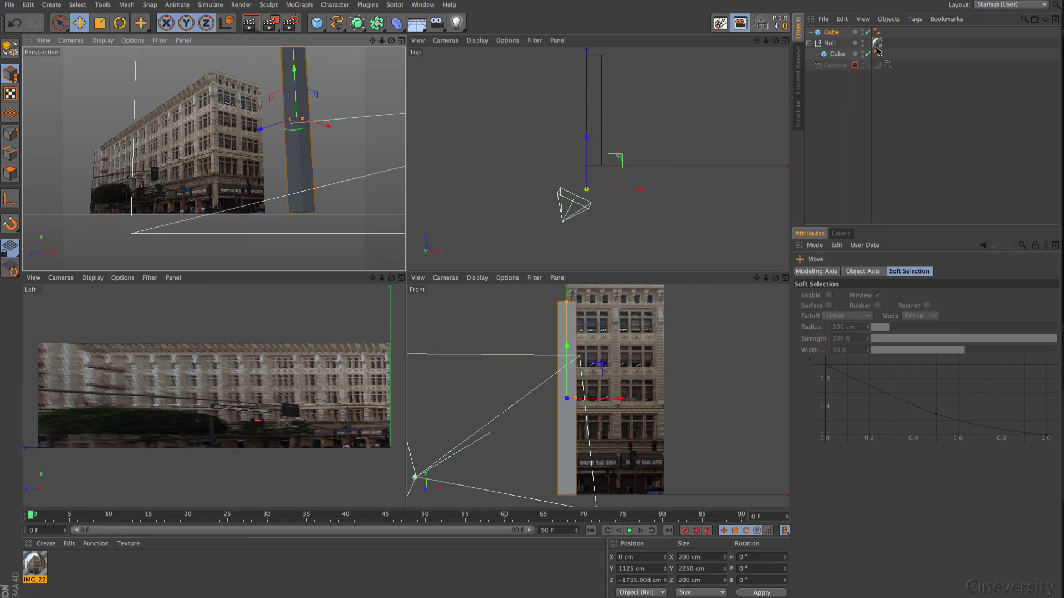
left_click_drag(878, 44, 887, 33, "ctrl")
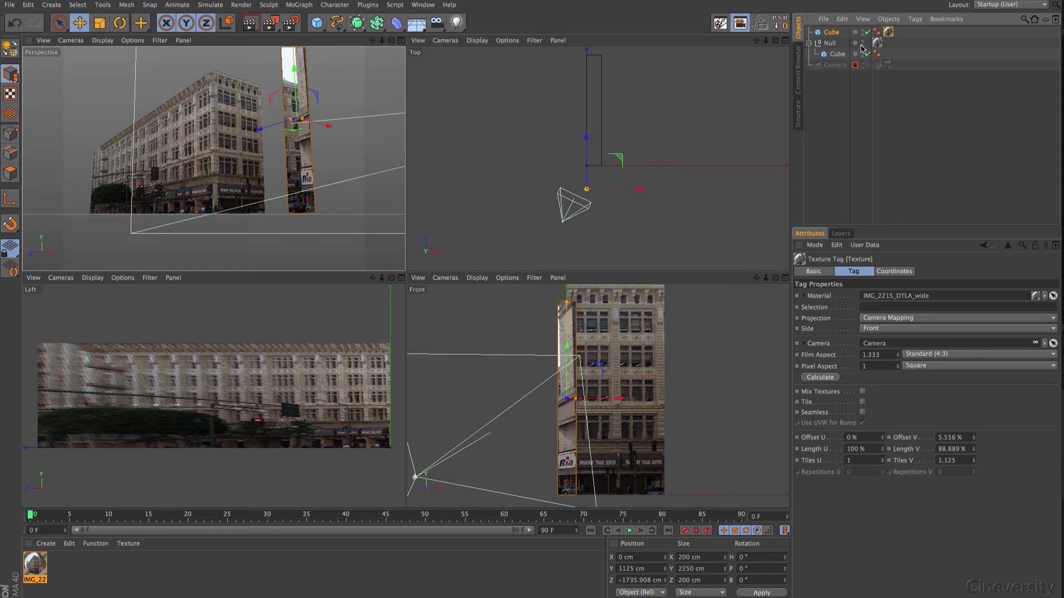
- Lengthen the new cube to a Z size of 1201 cm and set its Y and Z segments to 2
left_click(834, 33)
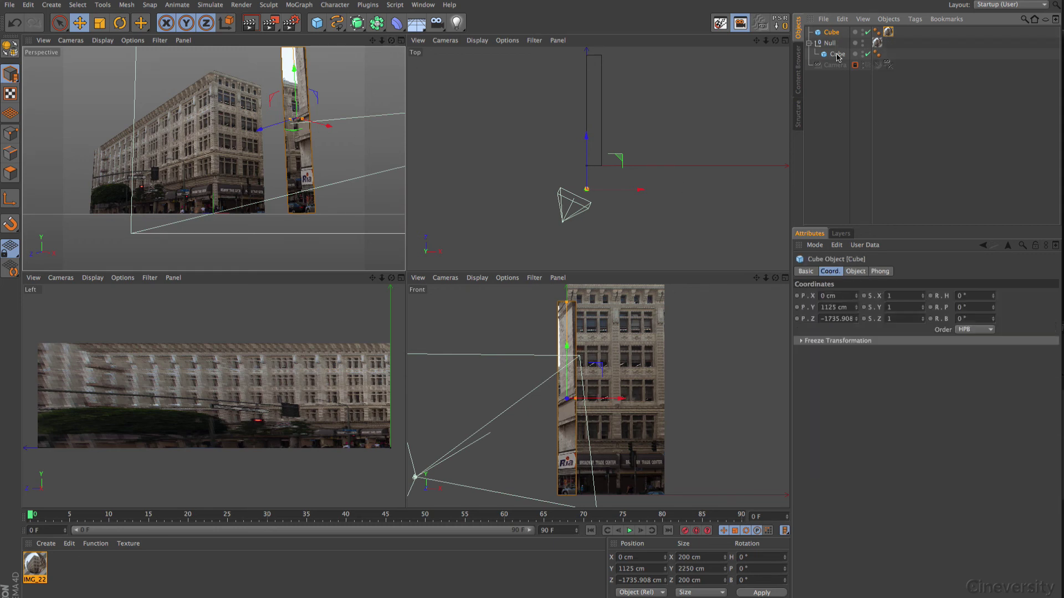
left_click(856, 272)
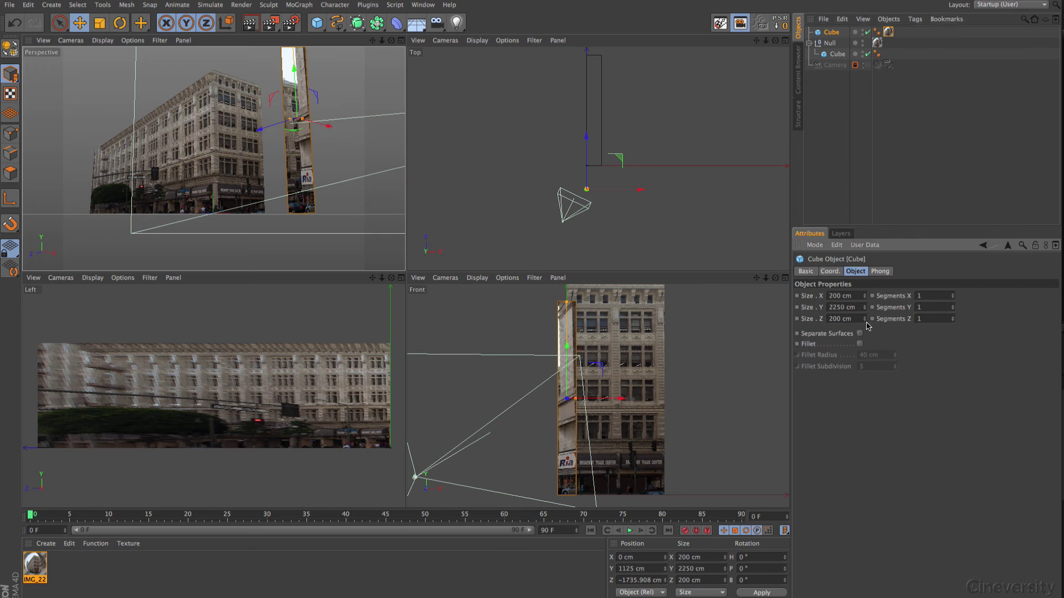
left_click_drag(864, 319, 850, 142)
left_click(850, 142)
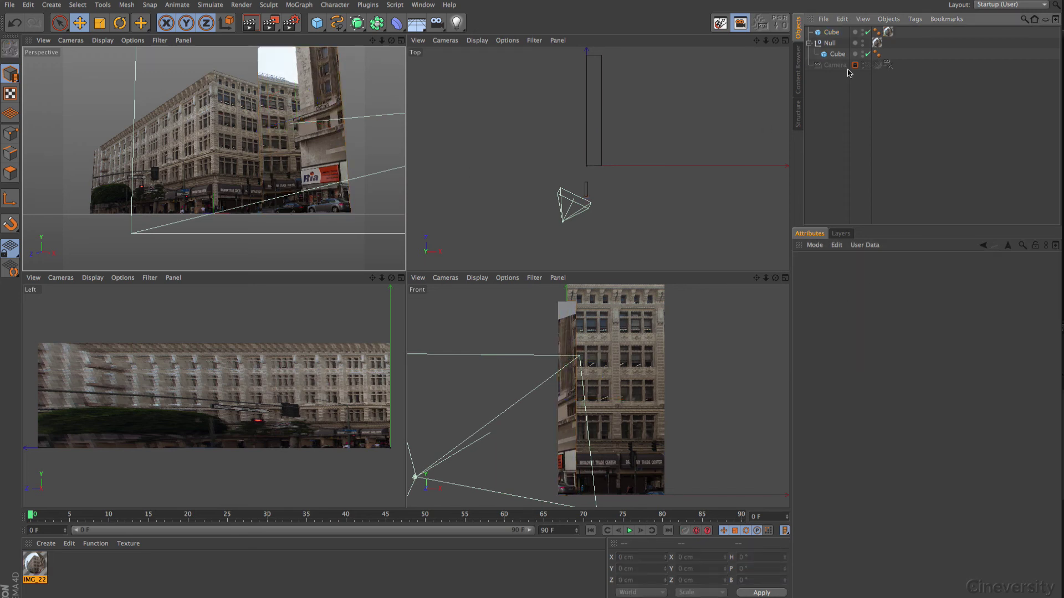
left_click(834, 34)
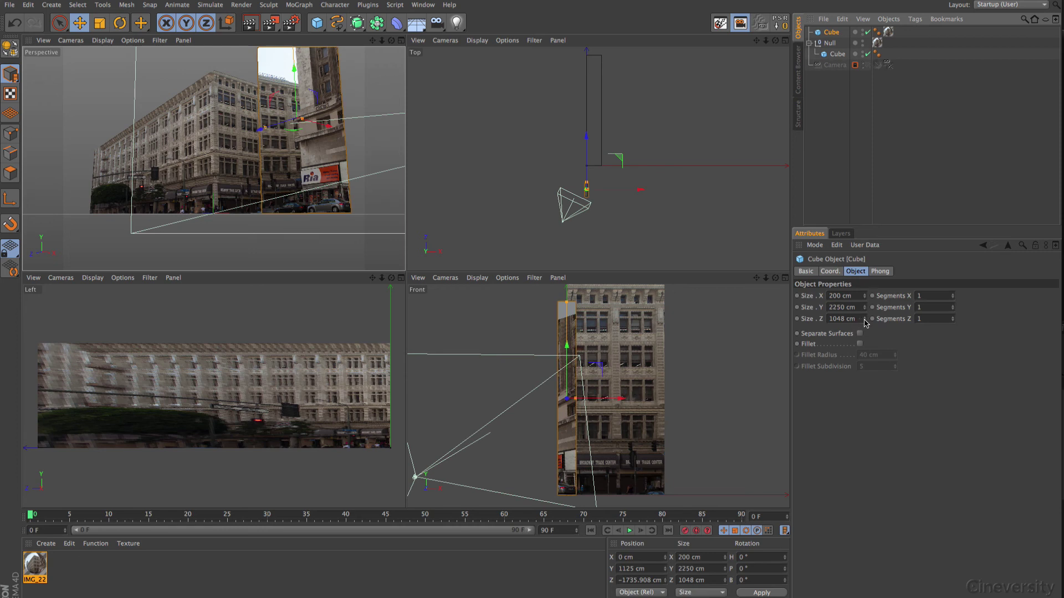
left_click_drag(864, 320, 953, 322)
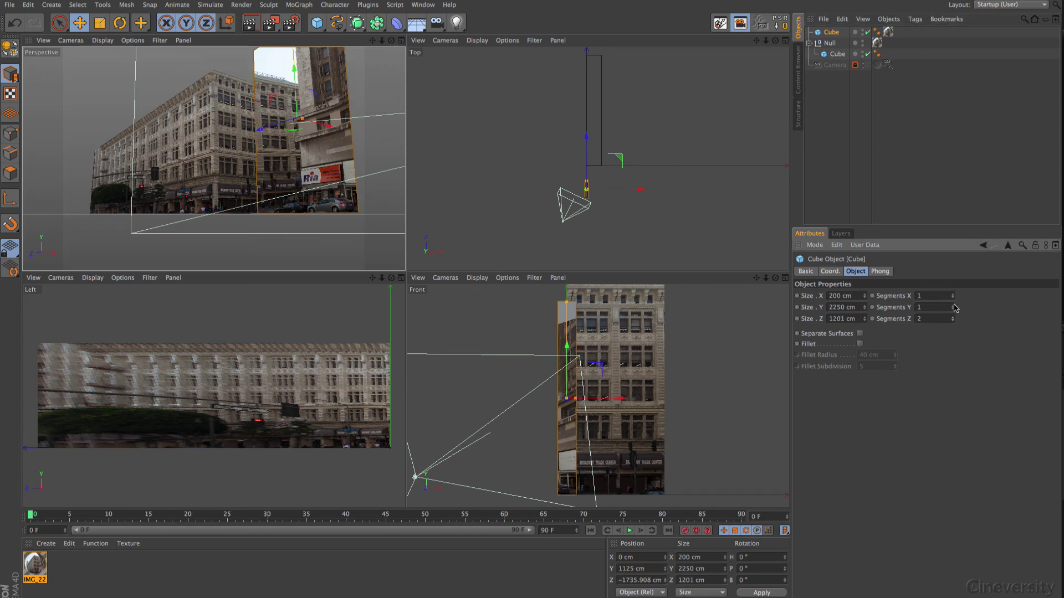
- Shift the new cube along Z to about -2548 cm in the maximized Perspective view and extend its Z size to about 1555 cm
left_click_drag(271, 128, 315, 116)
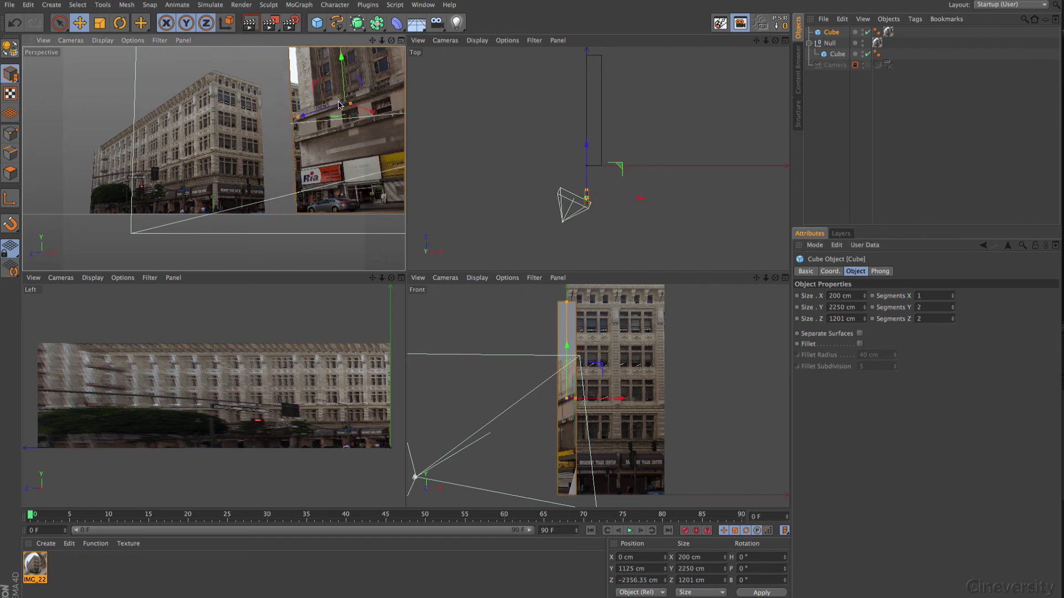
left_click(401, 41)
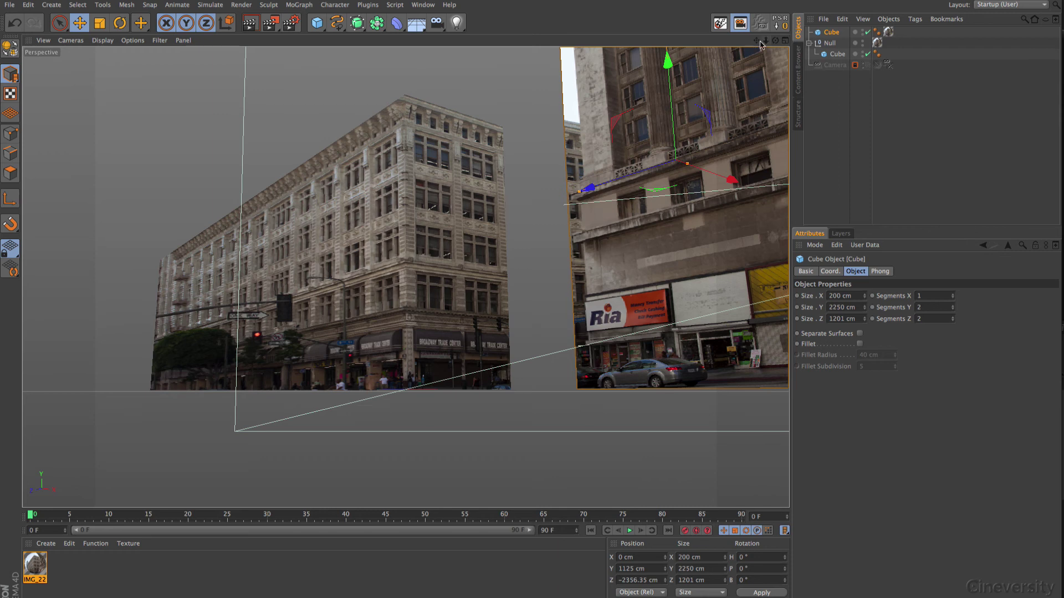
left_click_drag(757, 41, 677, 102)
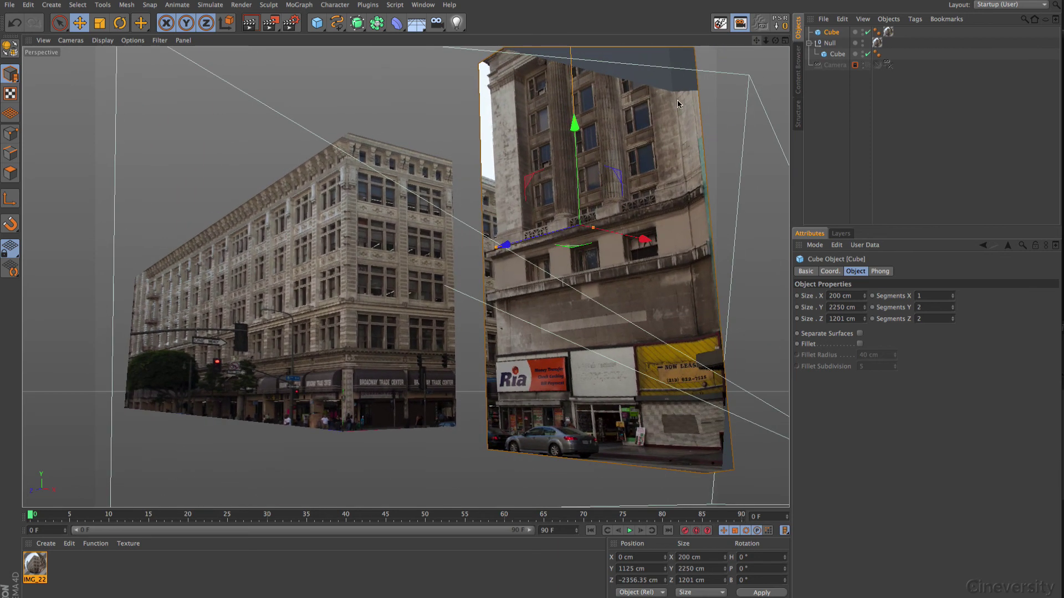
mouse_move(520, 242)
left_mouse_down()
mouse_move(564, 235)
mouse_move(513, 248)
mouse_move(534, 242)
left_mouse_up()
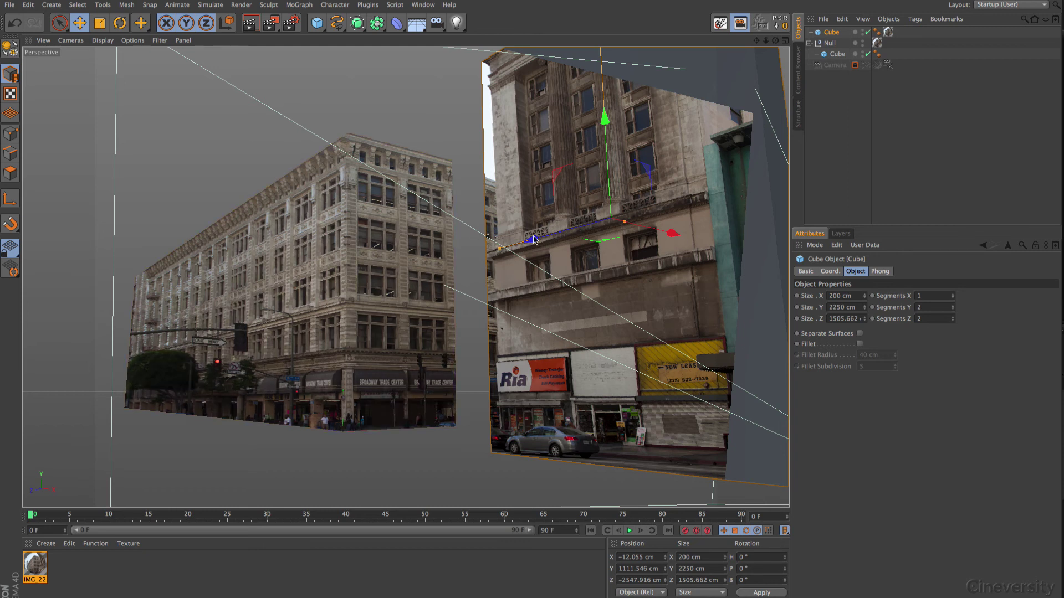
left_click_drag(500, 251, 496, 253)
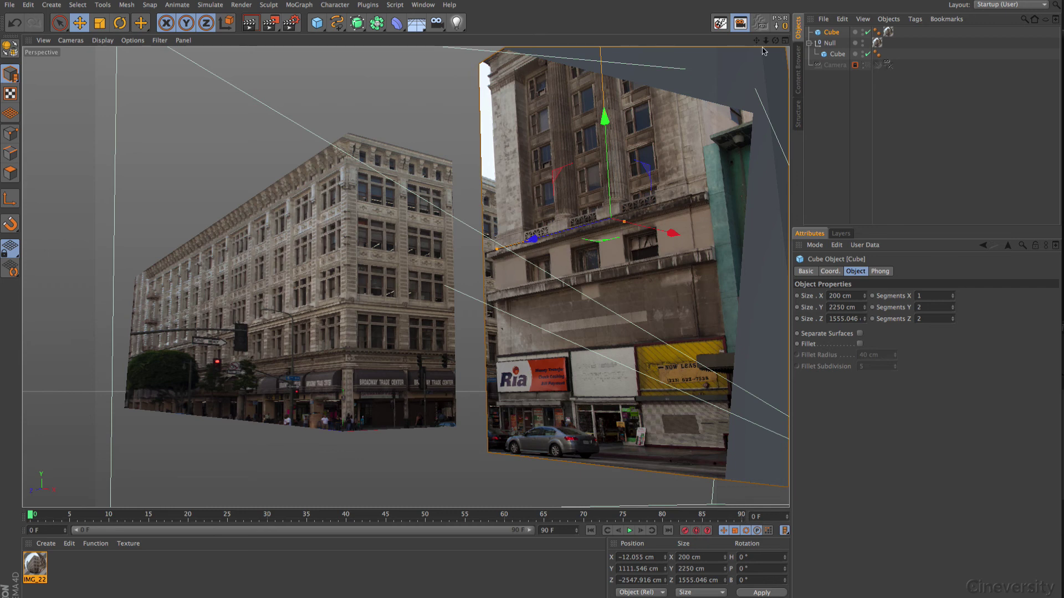
- Examine the projection on both cubes up close and from several angles, then select the corner building's cube
left_click_drag(765, 40, 767, 41)
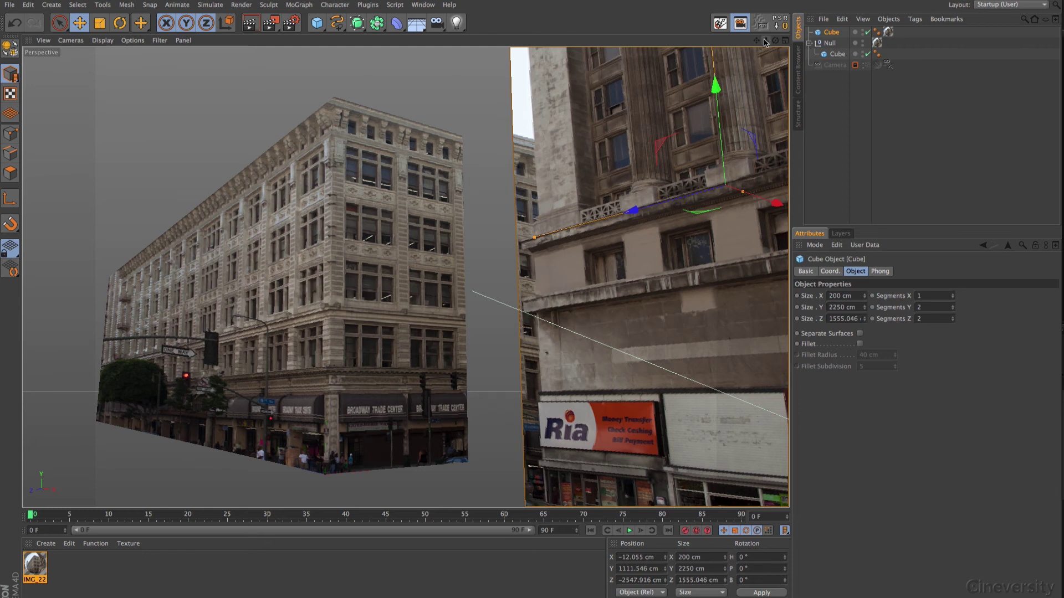
mouse_move(766, 40)
left_mouse_down()
mouse_move(687, 58)
mouse_move(777, 46)
left_mouse_up()
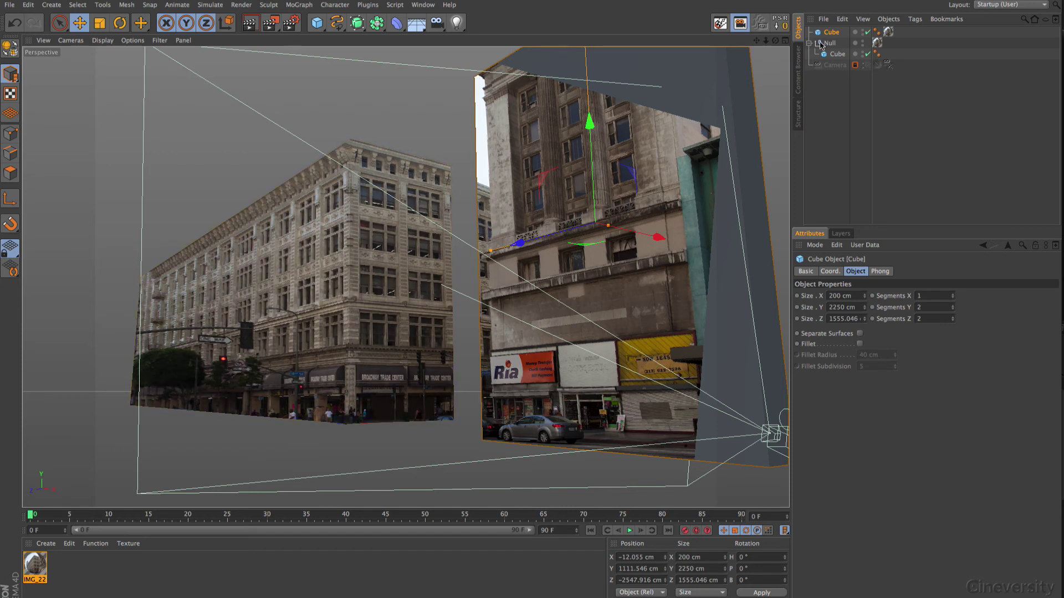
left_click_drag(774, 42, 790, 70)
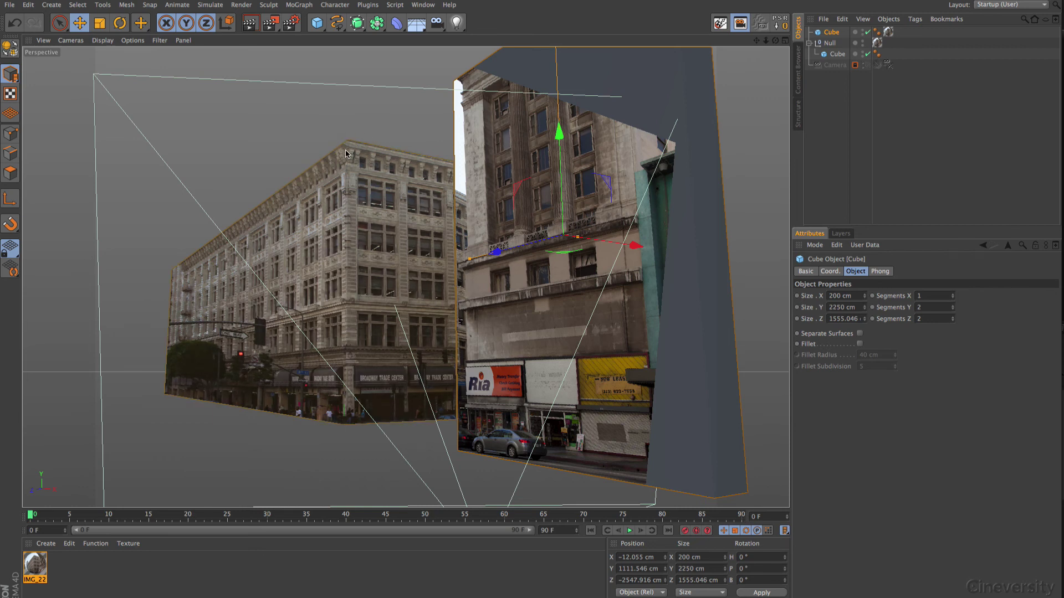
left_click(349, 427)
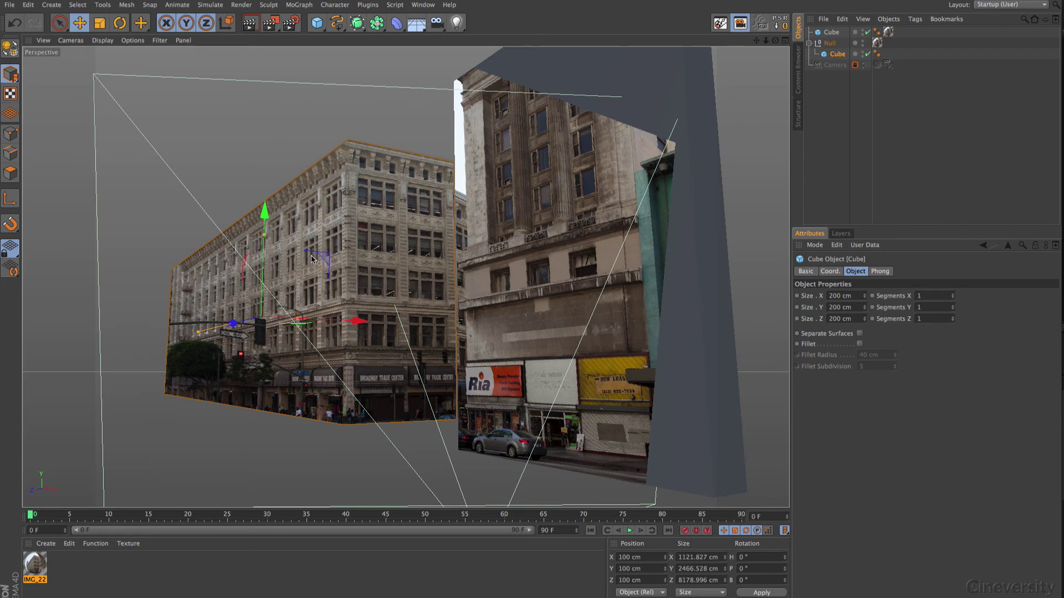
- Add a second camera, hide the projected cubes, and attach a Camera Calibrator tag to the new camera
left_click_drag(868, 53, 869, 43)
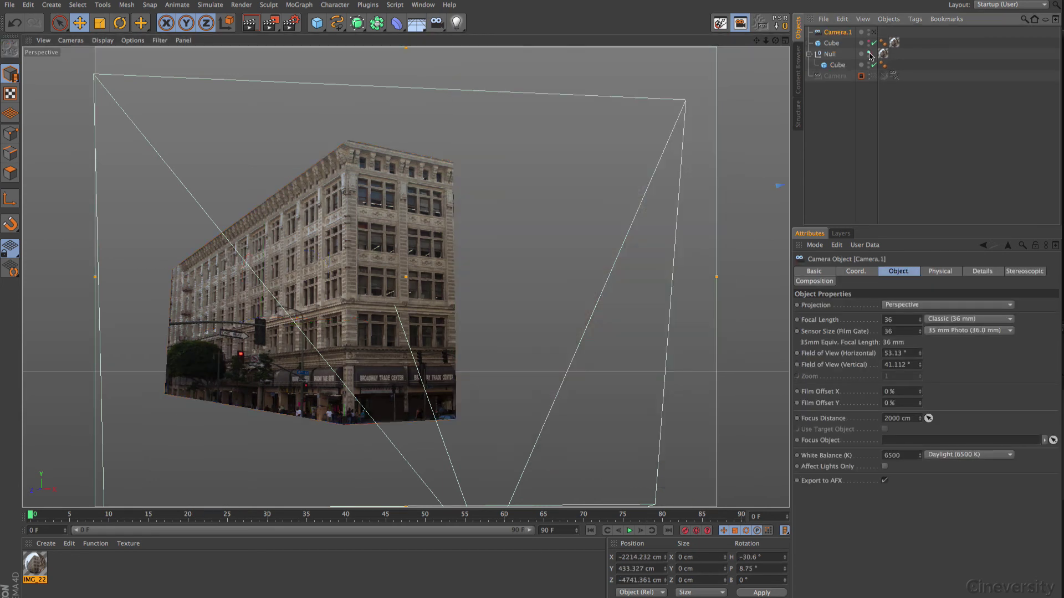
right_click(837, 32)
left_click(942, 55)
- Load IMG_2232_close.psd as the new Camera Calibrator's image
left_click(839, 272)
left_click(1049, 295)
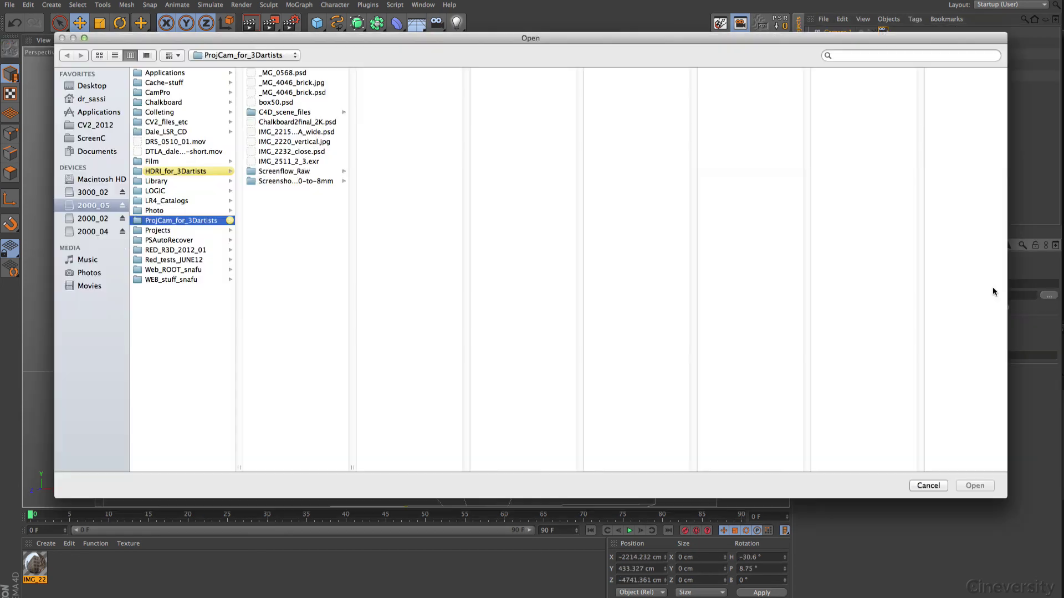
left_click(275, 151)
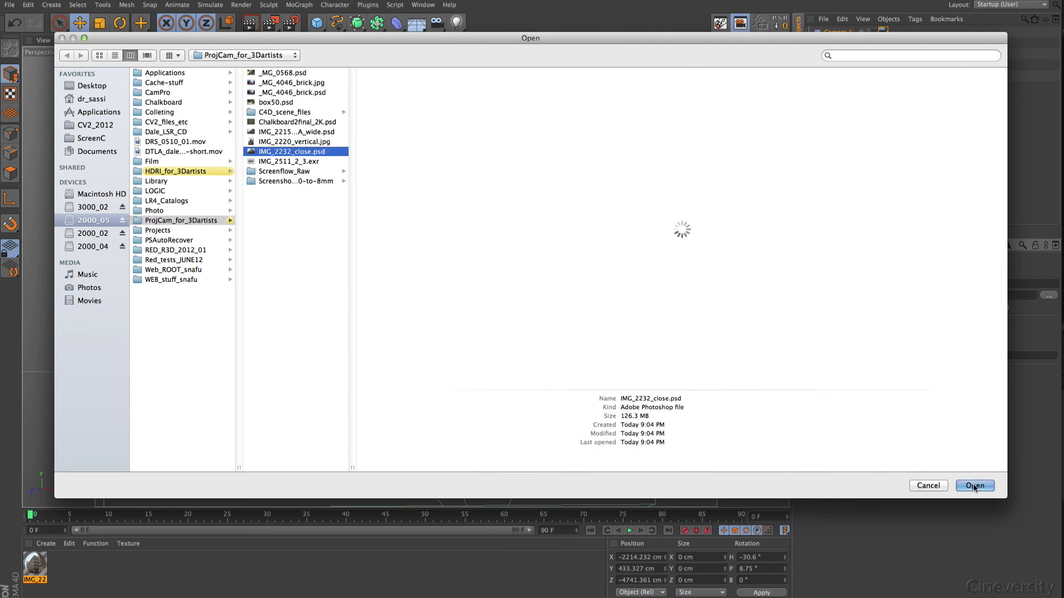
left_click(975, 485)
- Enable Calculate PP for 3VPs if needed, add a calibration grid, and fit its corners to the window rows on the building's right facade
left_click(901, 271)
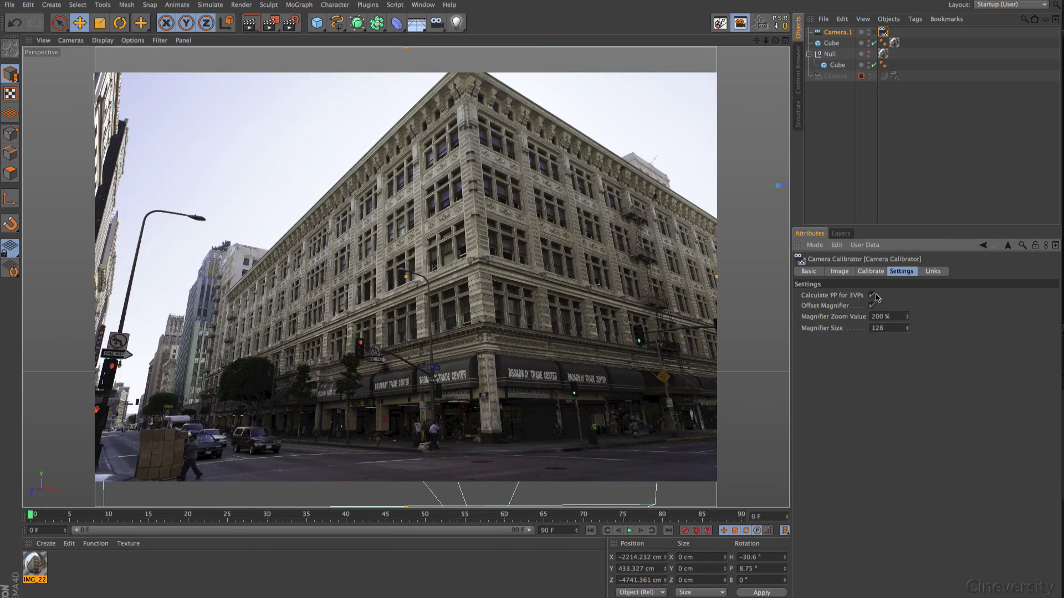
left_click(871, 271)
left_click(876, 296)
left_click_drag(598, 216, 548, 131)
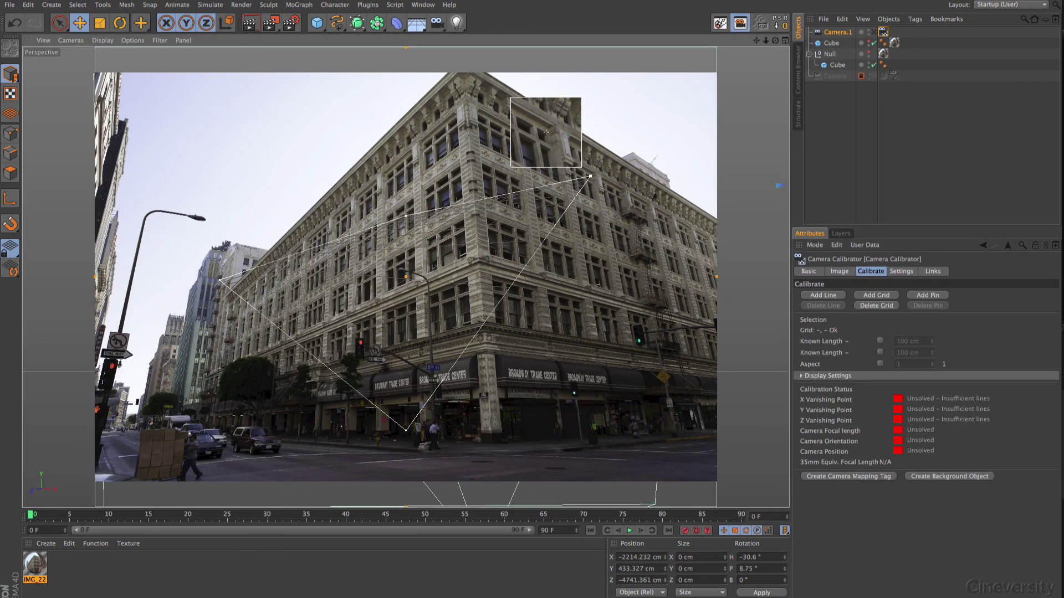
left_click_drag(406, 430, 617, 312)
left_click_drag(220, 281, 503, 284)
left_click_drag(407, 218, 488, 121)
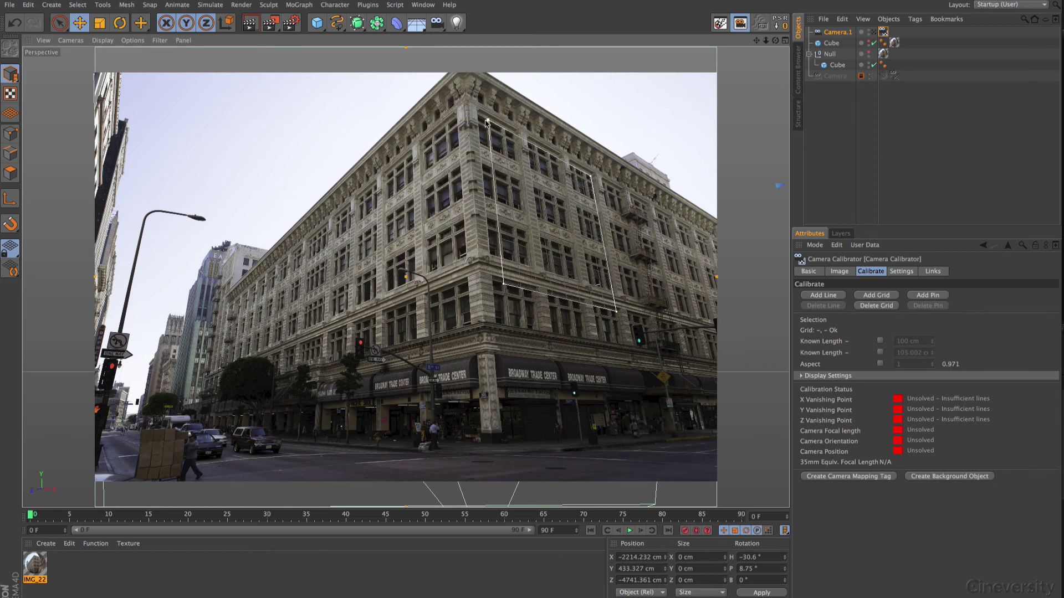
left_click_drag(503, 284, 504, 283)
left_click(616, 312)
- Assign the right facade grid's vertical lines to the Y axis and its horizontal lines to the X axis
left_click(596, 194, "shift")
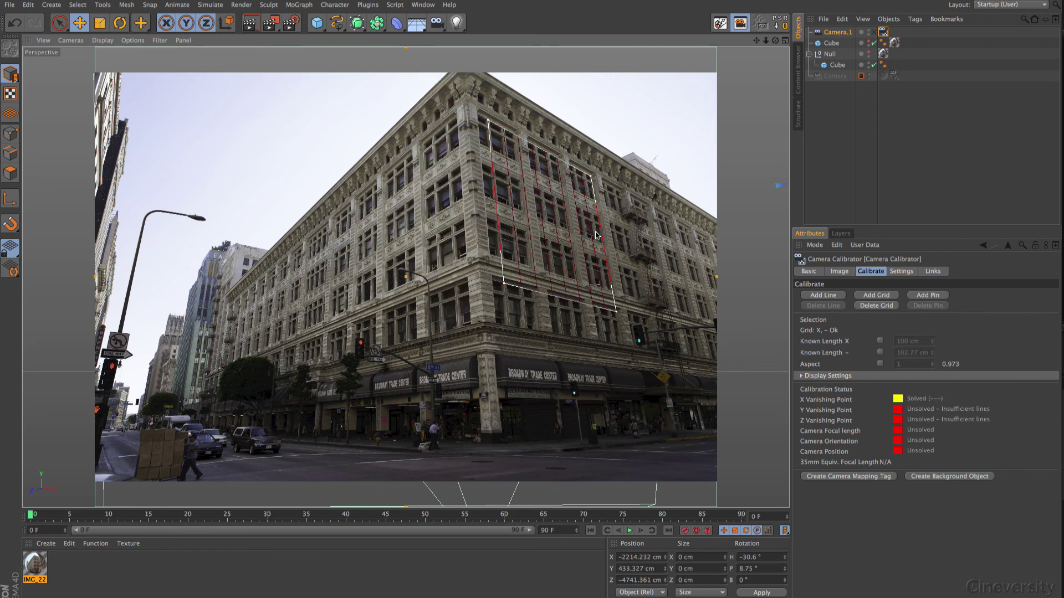
left_click(596, 194, "shift")
left_click(574, 167, "shift")
- Add a second calibration grid, fit it to the left facade's windows, and assign its lines to the Y and Z axes
left_click(880, 296)
left_click_drag(593, 281, 447, 124)
left_click_drag(406, 430, 457, 286)
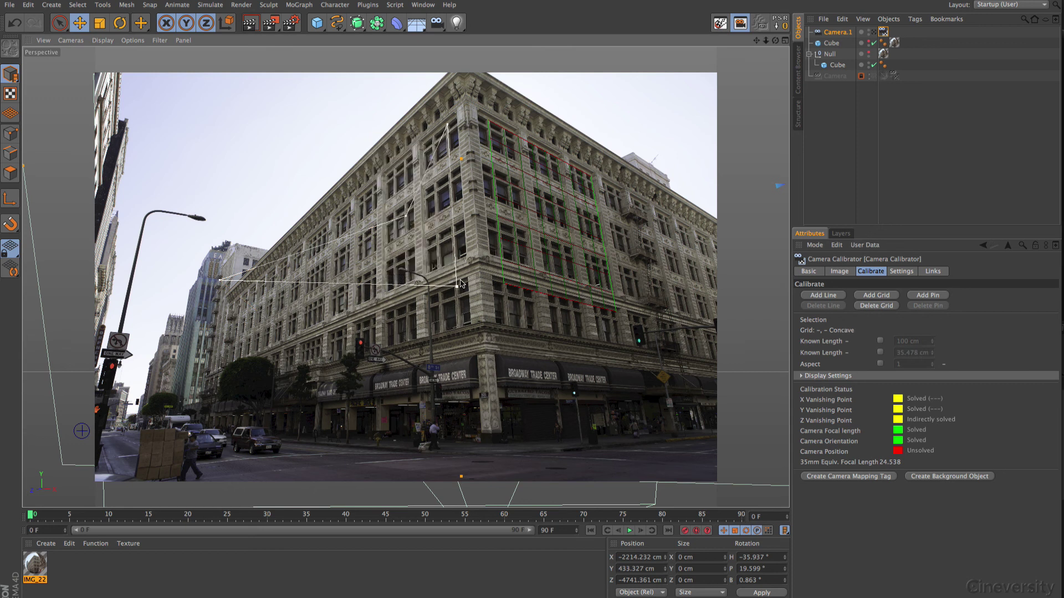
left_click_drag(405, 219, 363, 197)
left_click_drag(225, 282, 361, 322)
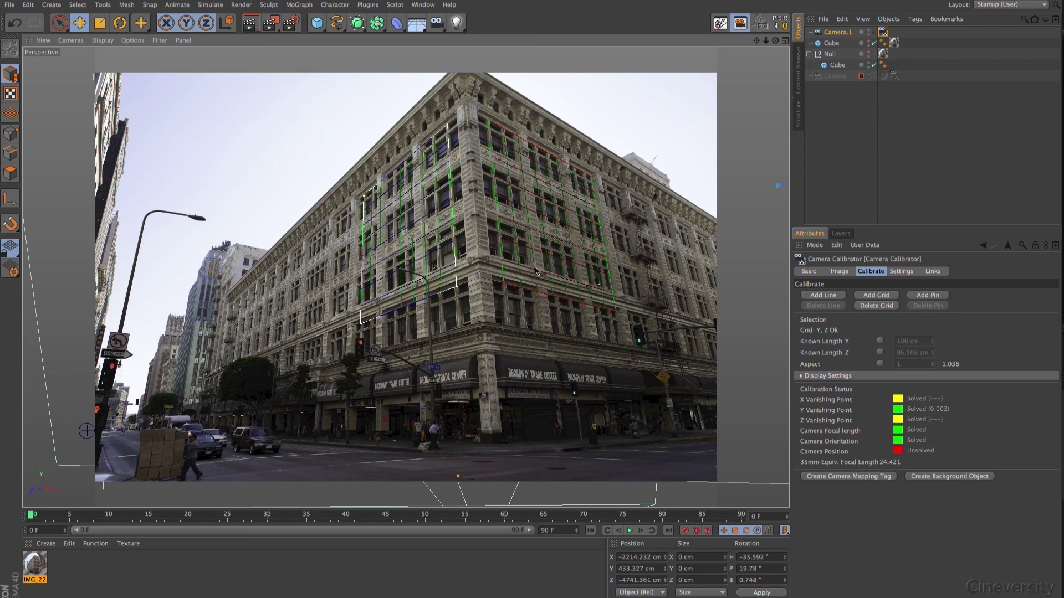
- Add calibration lines along the ledge above the storefronts, a Z line on the left facade and an X line on the right
left_click(823, 294)
left_click_drag(592, 339, 483, 322)
left_click_drag(220, 338, 326, 364)
left_click(839, 295)
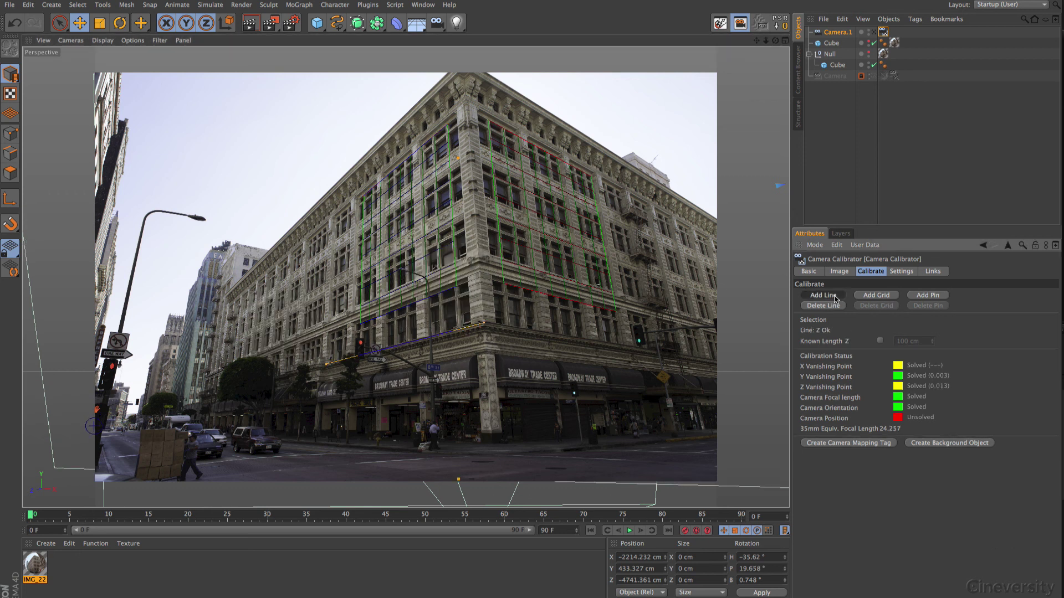
left_click_drag(592, 339, 711, 361)
left_click_drag(219, 338, 500, 325)
left_click(507, 328)
left_click_drag(711, 361, 712, 360)
- Add a Z line along the left facade's roofline and a Y line down the building's corner edge to the sidewalk
left_click(823, 297)
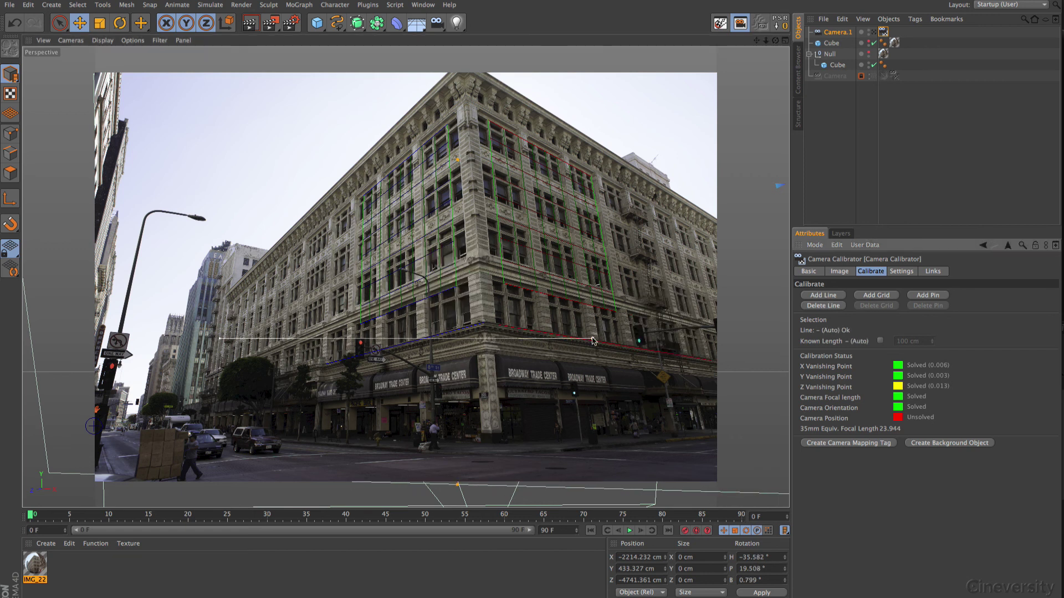
left_click_drag(593, 339, 427, 92)
left_click_drag(221, 339, 244, 273)
left_click(825, 297)
left_click_drag(592, 339, 466, 101)
left_click_drag(221, 339, 492, 443)
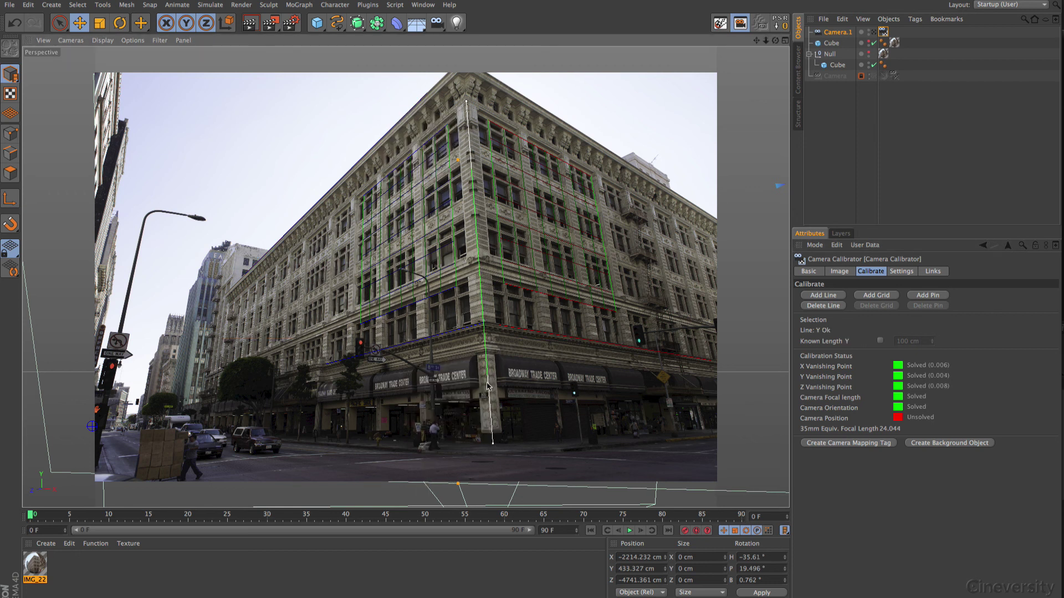
- Give the corner's Y line a known length of 2250 cm
left_click(880, 341)
double_click(910, 341)
type("1500")
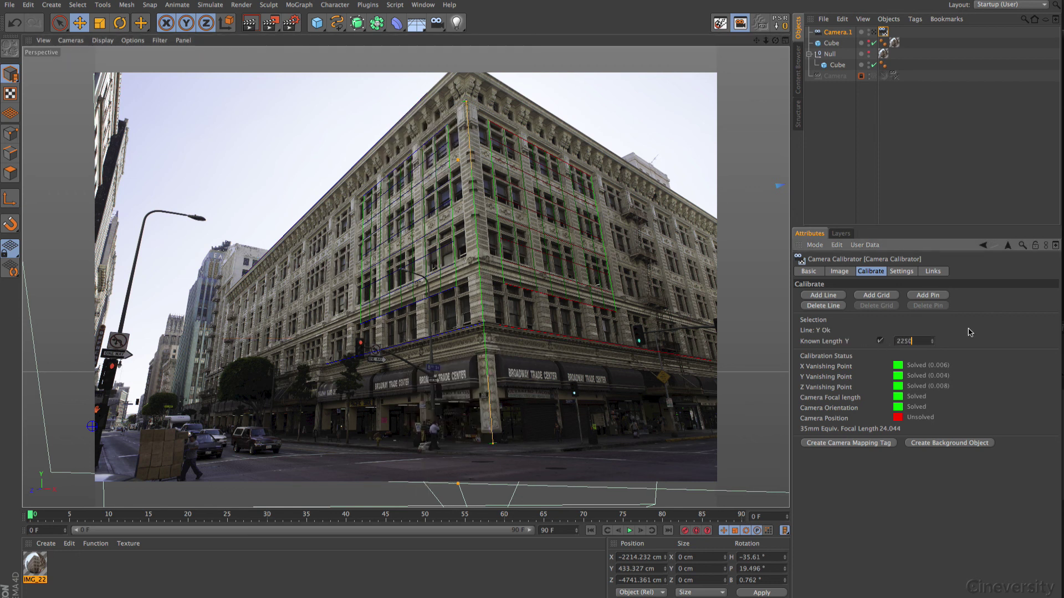
key("Return")
- Pin the origin to the foot of the building's corner line and create a camera mapping tag from the calibration
left_click(928, 295)
left_click_drag(406, 277, 492, 443)
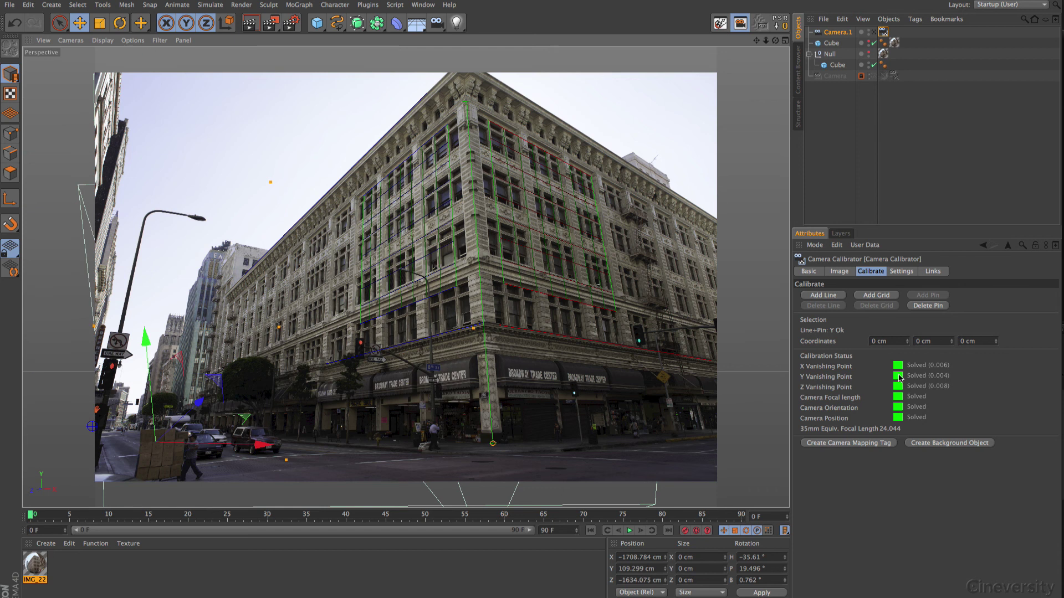
left_click(853, 444)
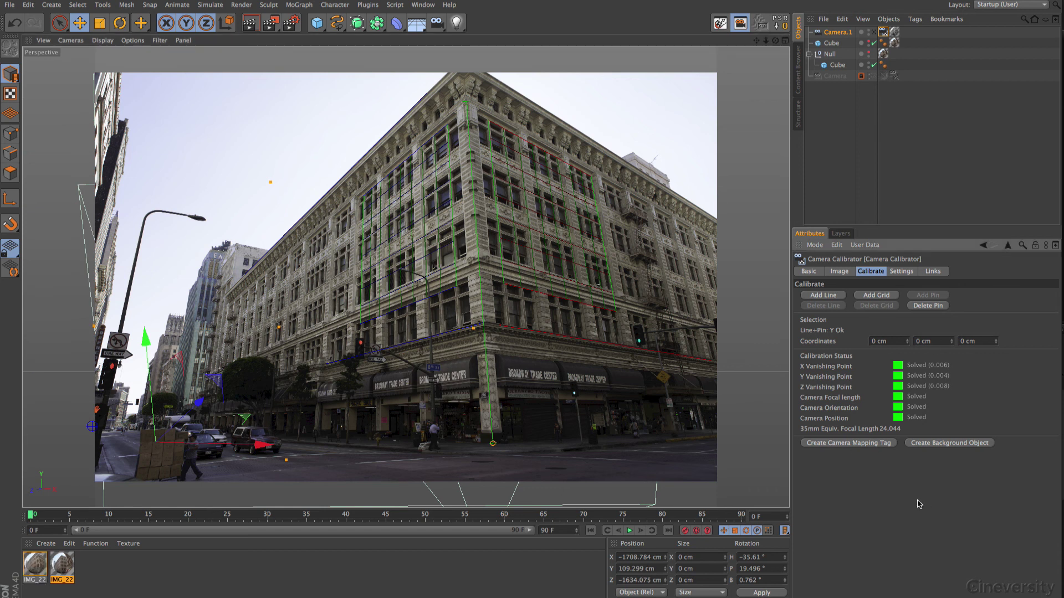
- Add a cube positioned at 100 cm on X, Y and Z and group it under a null
left_click(325, 23)
left_click(830, 272)
left_click_drag(838, 296, 789, 306)
type("100")
key("Tab")
type("100")
key("Tab")
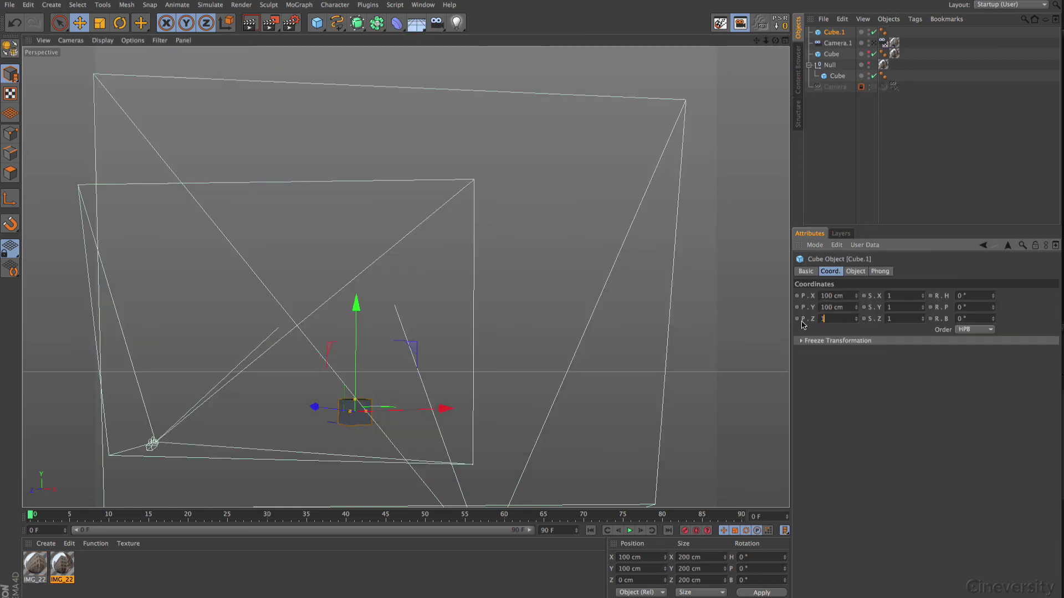
type("100")
key("Return")
key("alt+g")
- Move the IMG_2232_close camera mapping tag onto the new cube and scale its null to match the corner building
left_click_drag(895, 53, 894, 43)
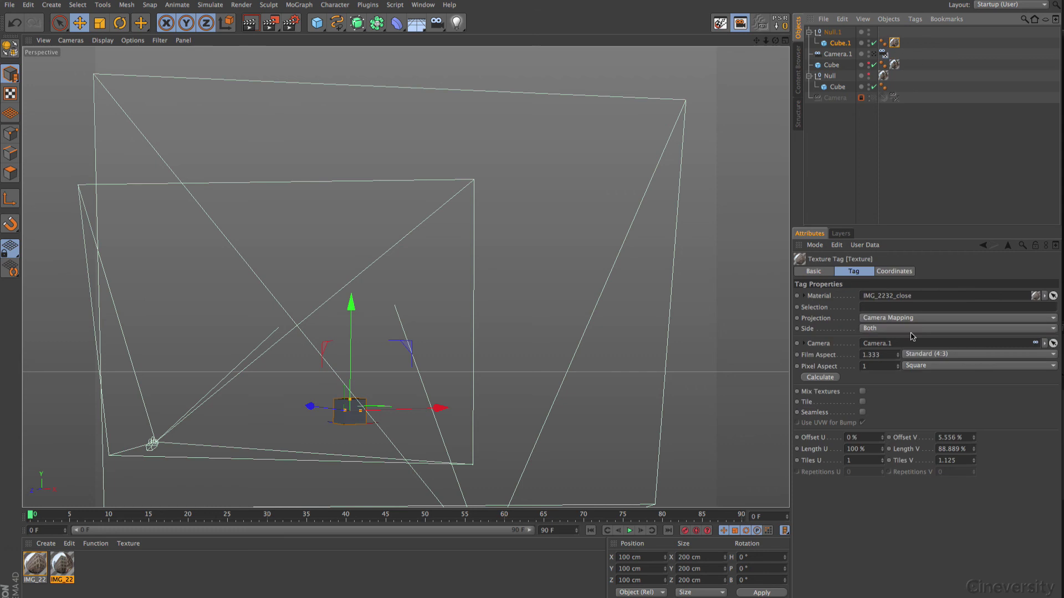
key("t")
left_click_drag(427, 410, 667, 381)
left_click_drag(345, 315, 345, 33)
left_click_drag(345, 315, 344, 339)
left_click_drag(303, 417, 82, 384)
left_click_drag(437, 420, 480, 421)
- Show the earlier projected cubes again in the Perspective view and disable the cube inside the first null
key("F5")
key("F1")
left_click_drag(773, 41, 726, 42)
left_click(869, 66, "alt")
left_click(868, 76, "alt")
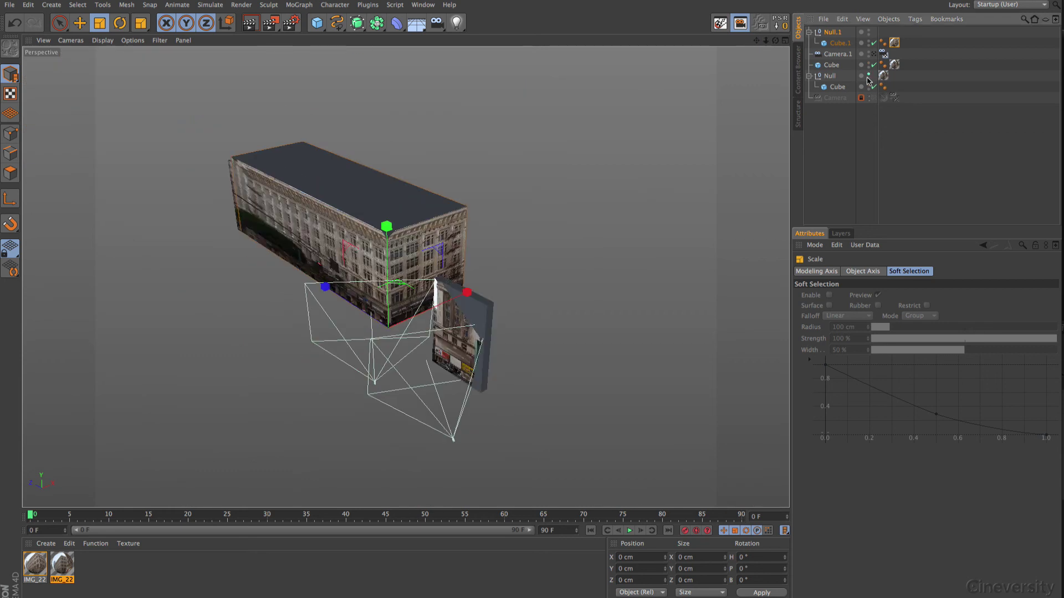
left_click_drag(766, 40, 942, 57)
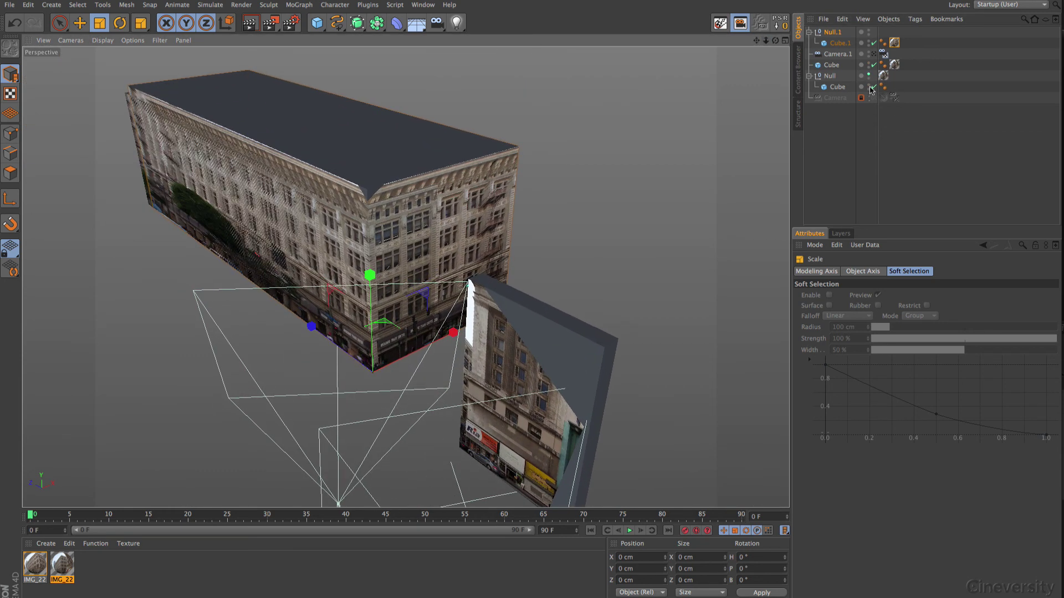
left_click(873, 88)
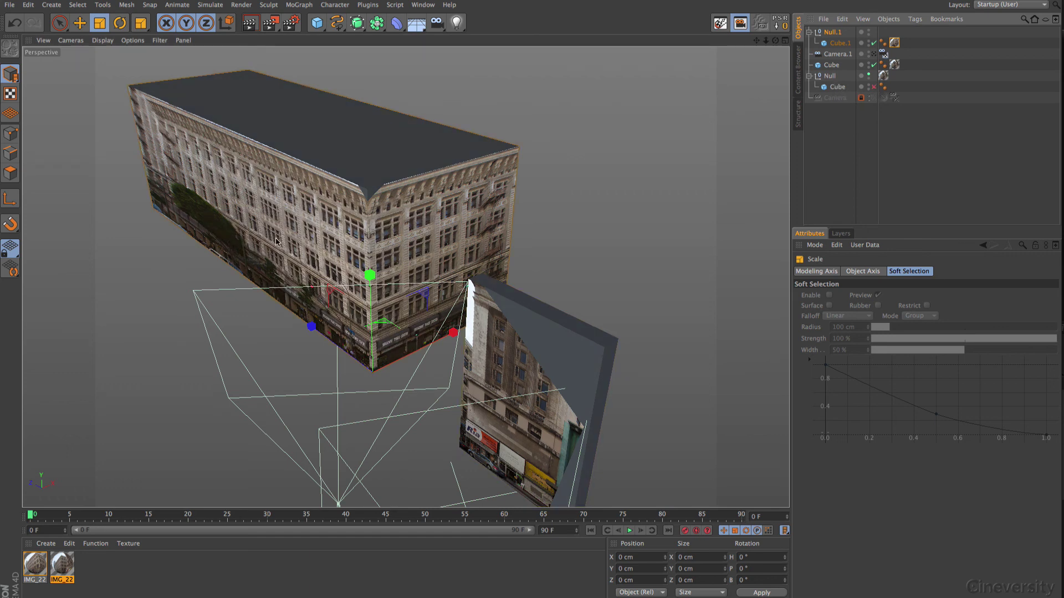
- Examine the combined projections from several angles and in the four views, and inspect the new cube's camera mapping settings
left_click_drag(775, 41, 726, 12)
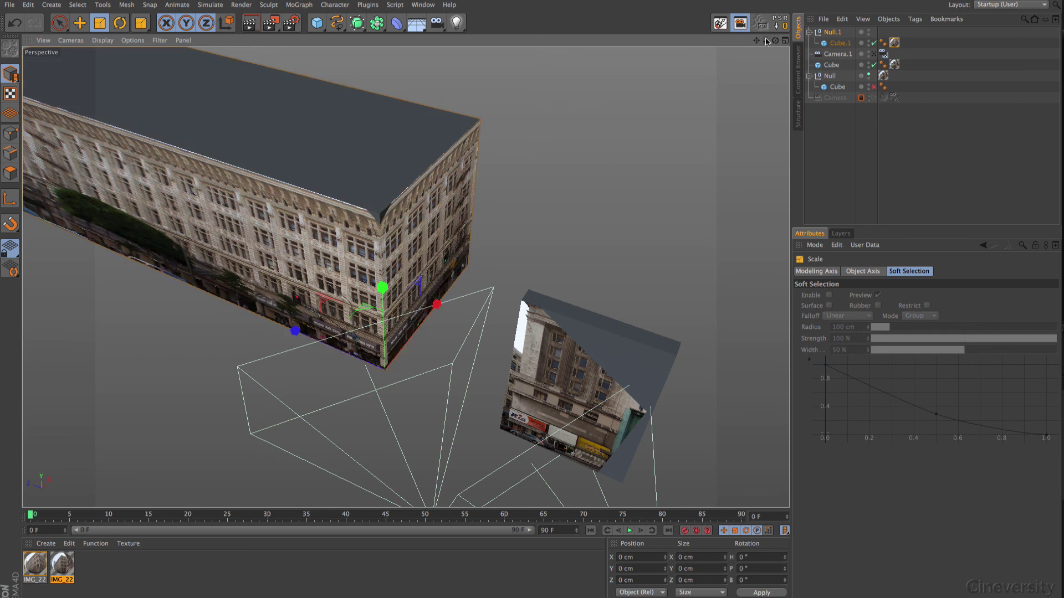
left_click_drag(765, 44, 660, 70)
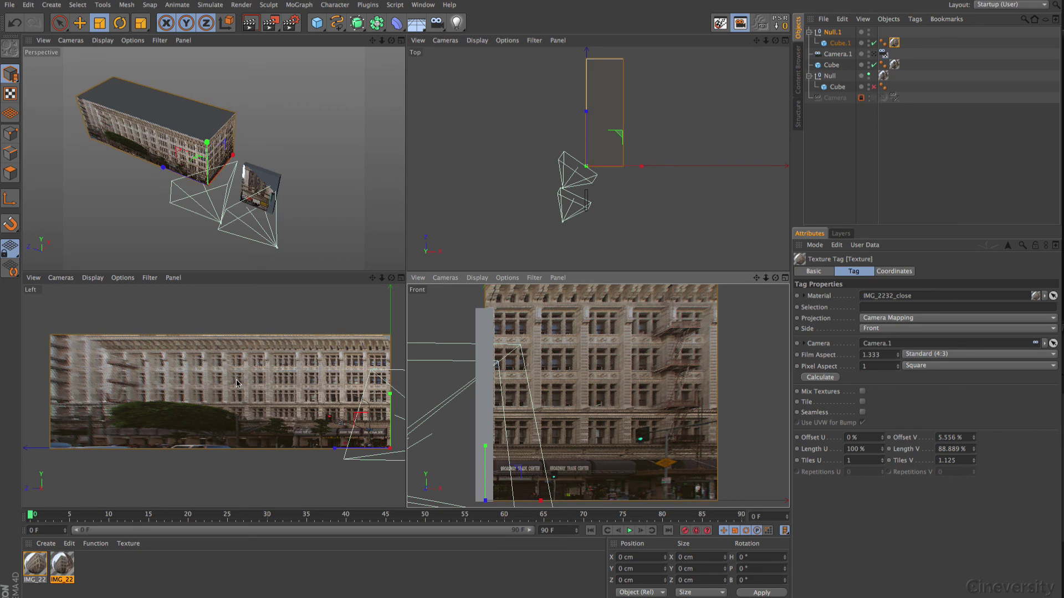
middle_click(272, 233)
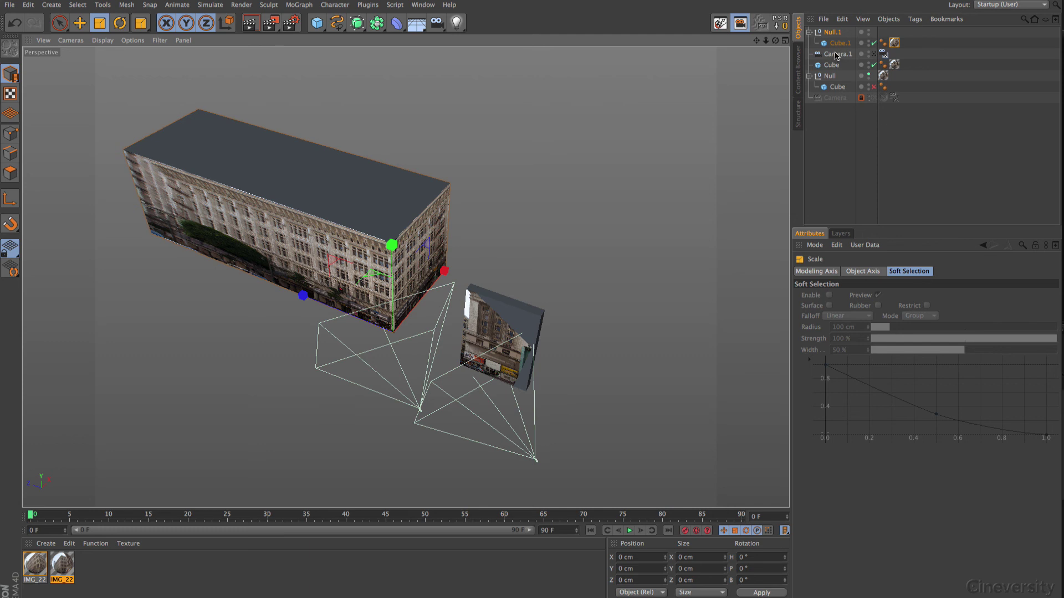
left_click(894, 43)
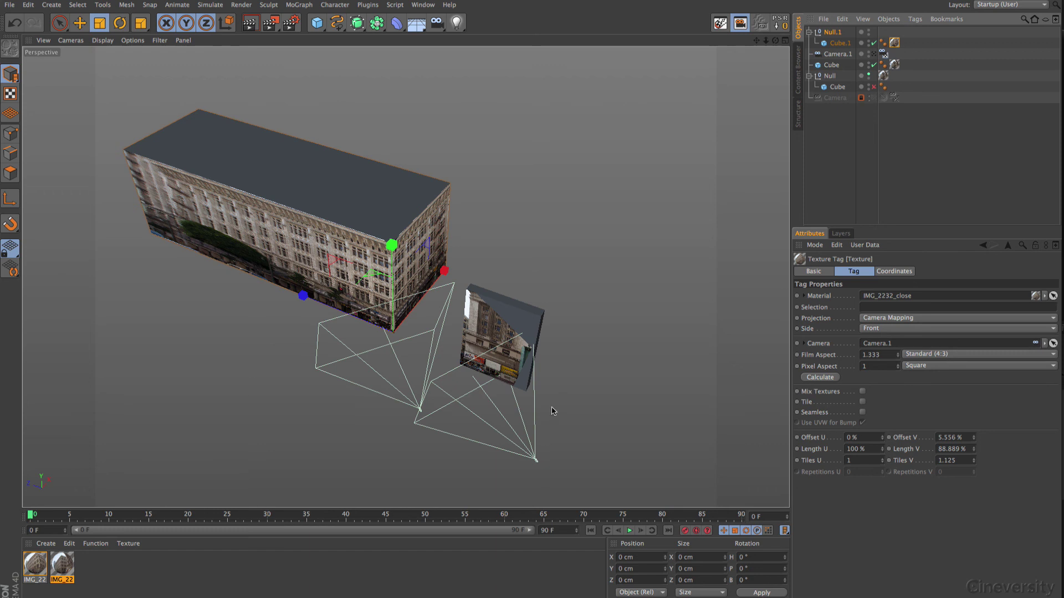
- Start a new project and add a camera with a Camera Calibrator tag
left_click(9, 4)
left_click(19, 16)
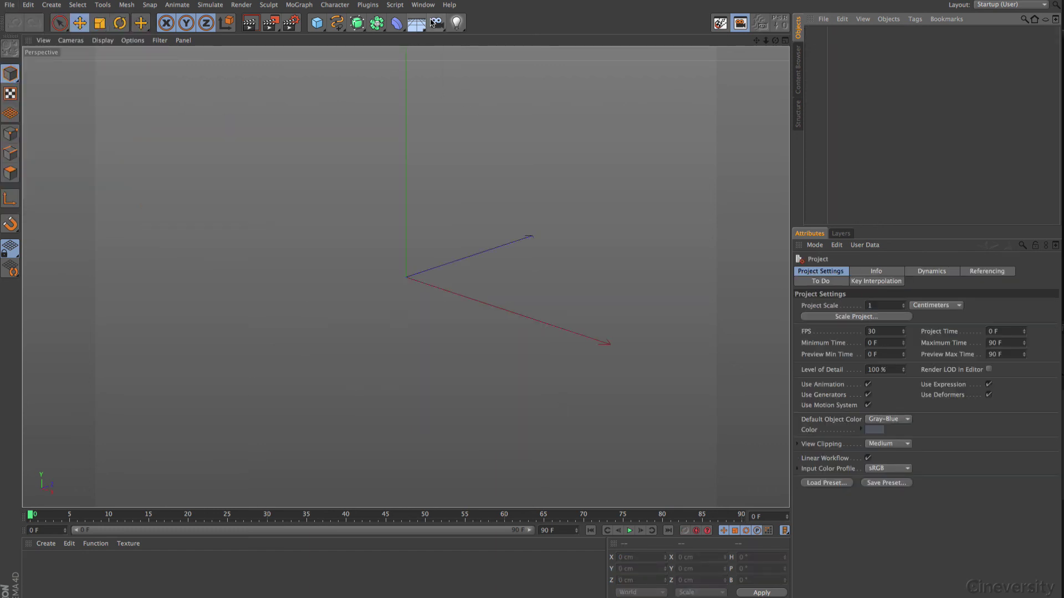
left_click_drag(432, 23, 458, 38)
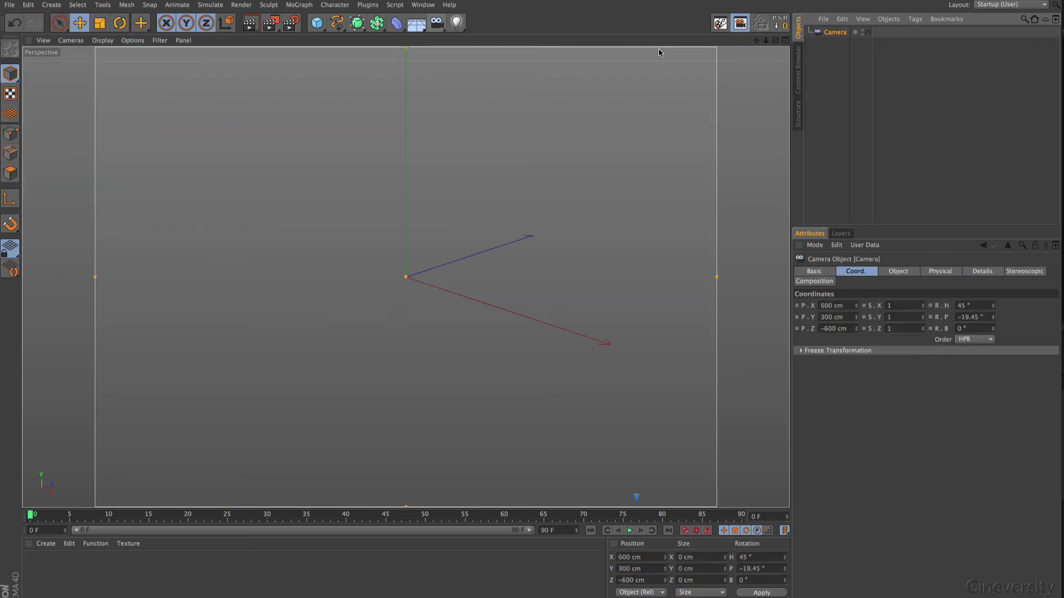
left_click(914, 19)
mouse_move(924, 36)
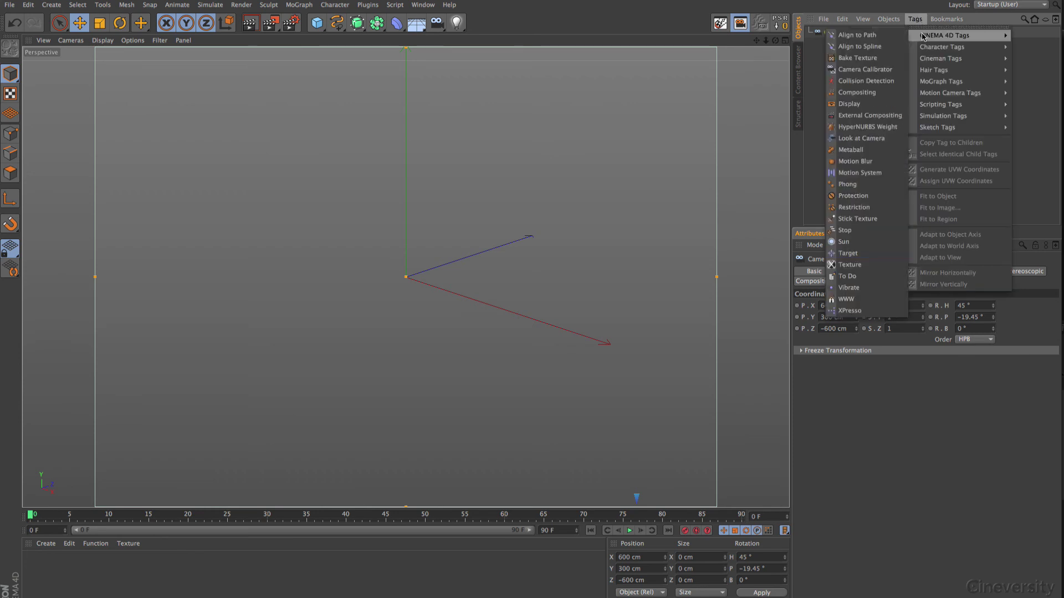
left_click(869, 70)
- Load IMG_2220_vertical.jpg as the Camera Calibrator's image
left_click(839, 272)
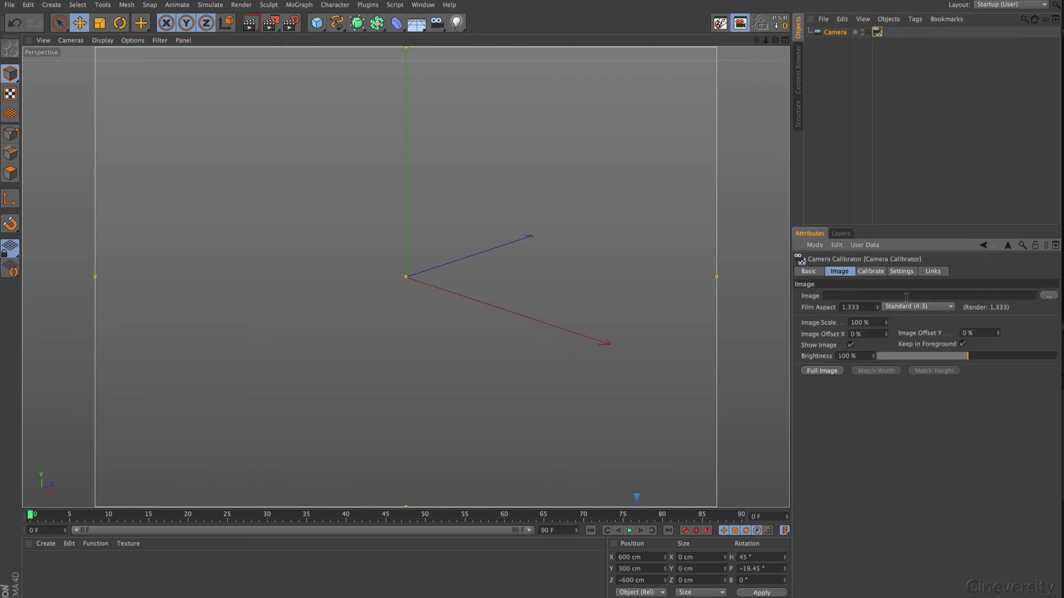
left_click(1048, 296)
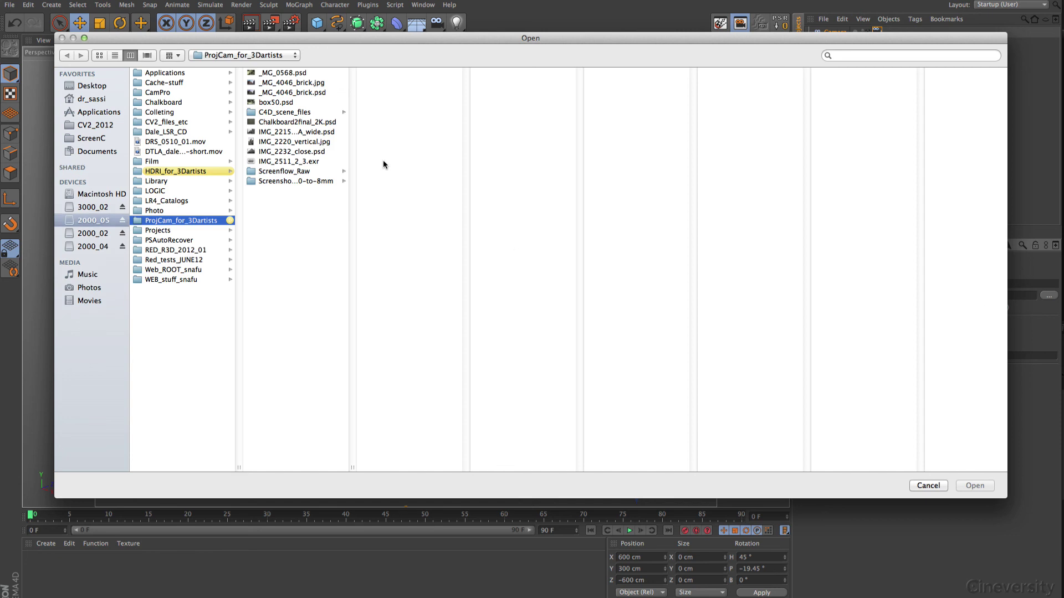
left_click(308, 142)
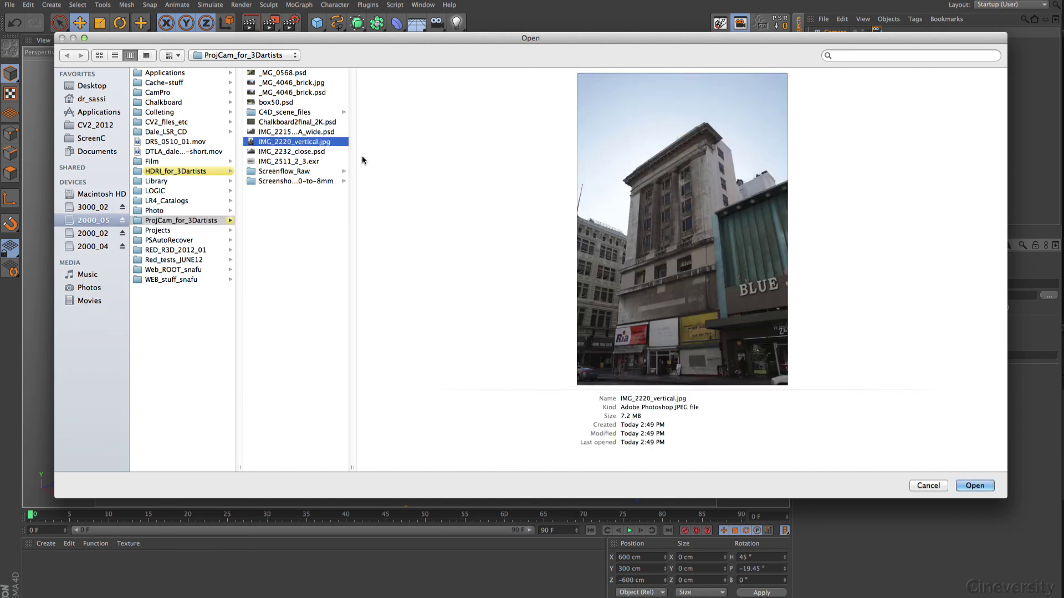
left_click(978, 488)
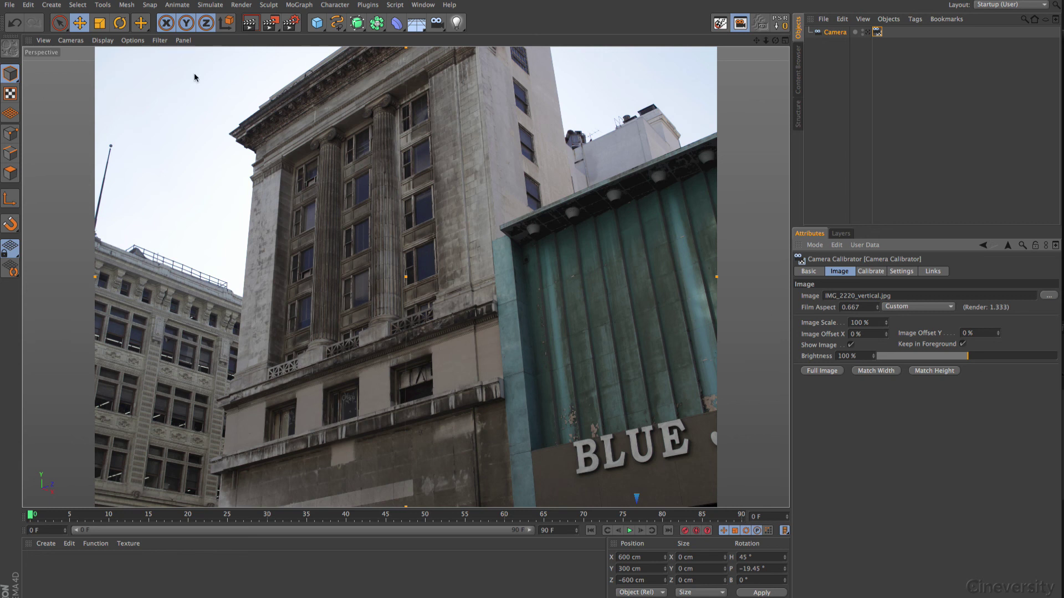
- Add a calibration grid and fit its four corners to the block of windows on the tall building's front
left_click(871, 272)
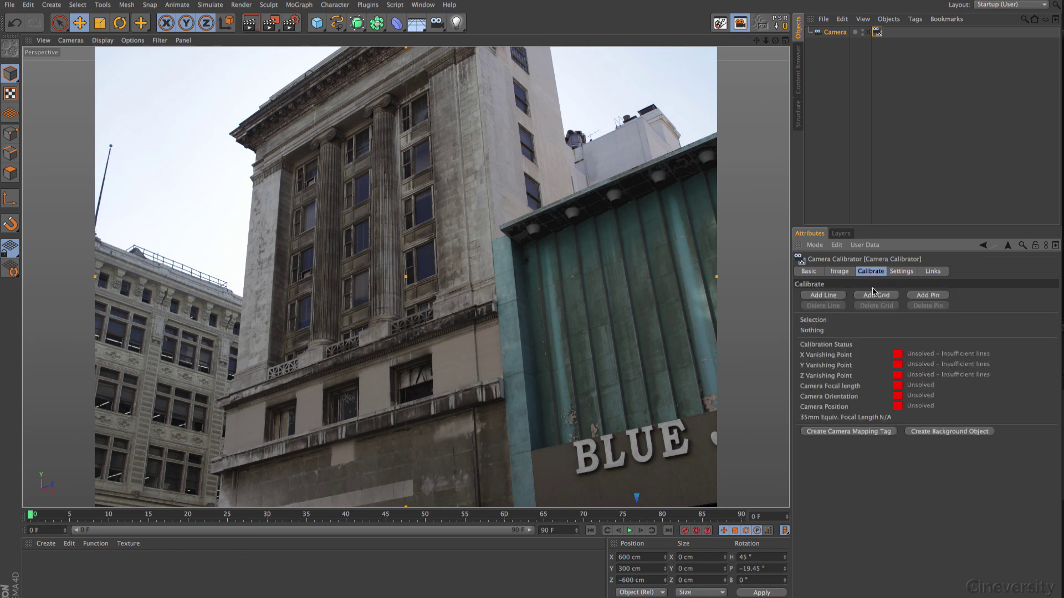
left_click(876, 295)
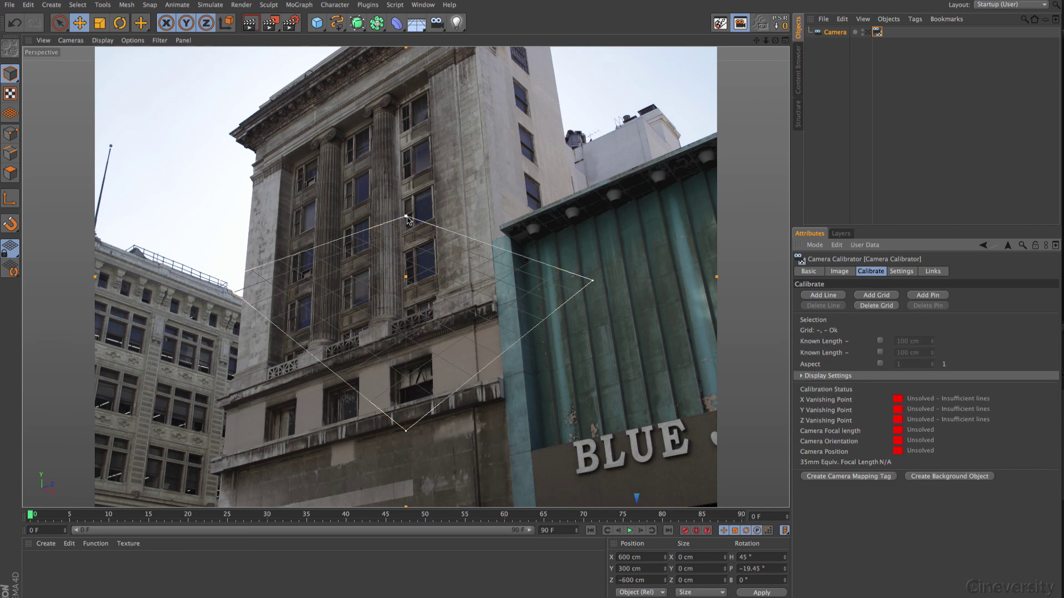
left_click_drag(407, 216, 297, 168)
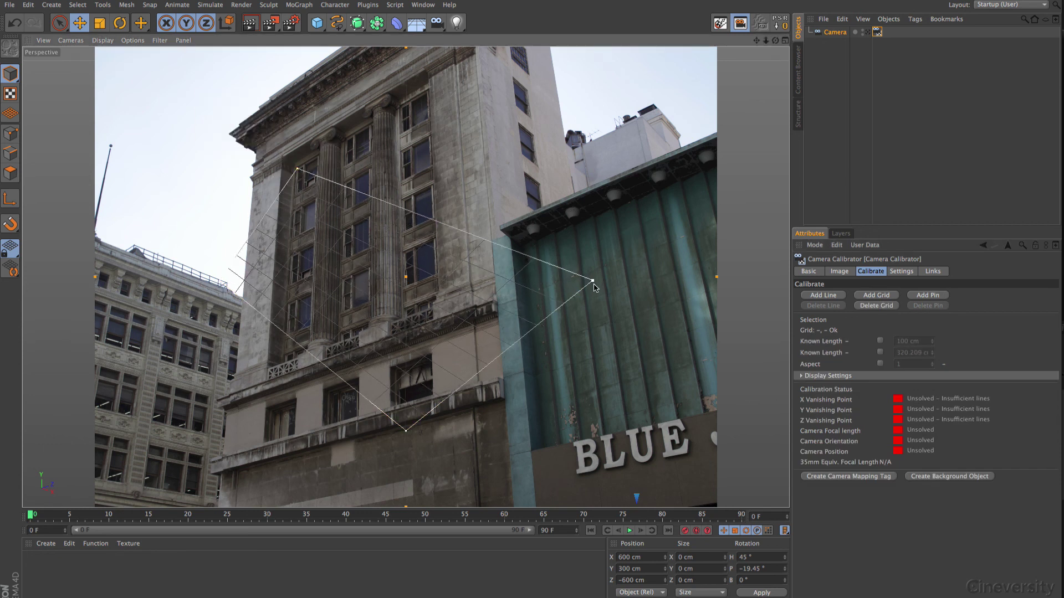
left_click_drag(592, 281, 427, 93)
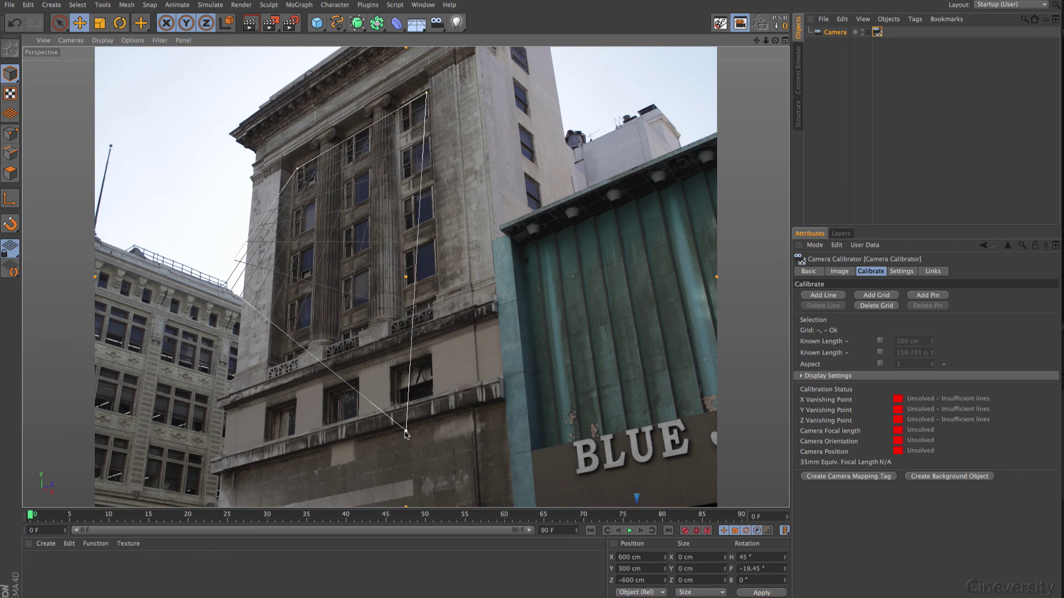
left_click_drag(405, 430, 407, 428)
left_click_drag(363, 385, 387, 270)
left_click_drag(435, 278, 435, 273)
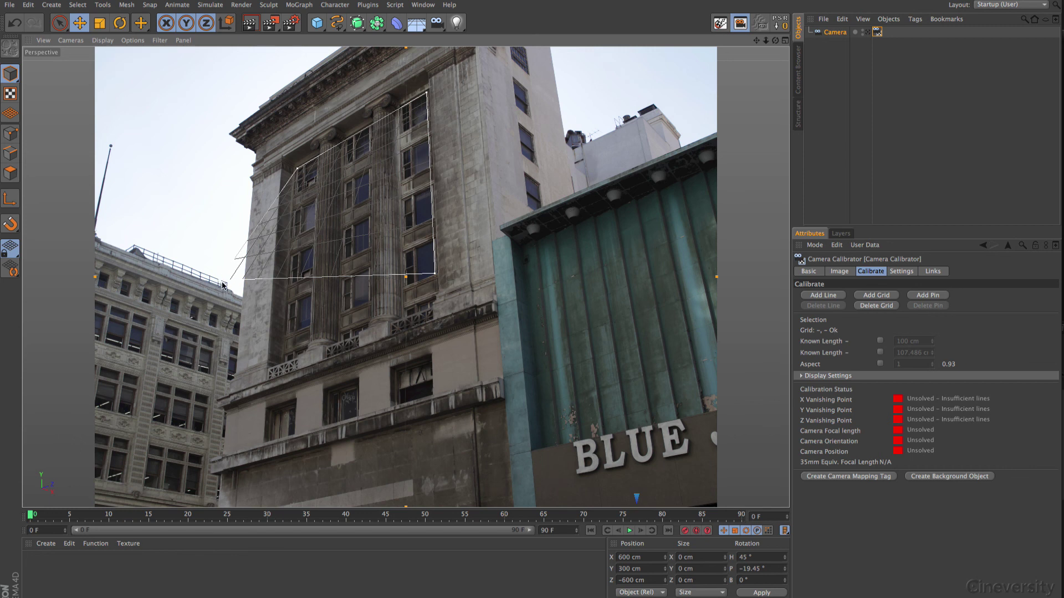
left_click_drag(244, 279, 289, 333)
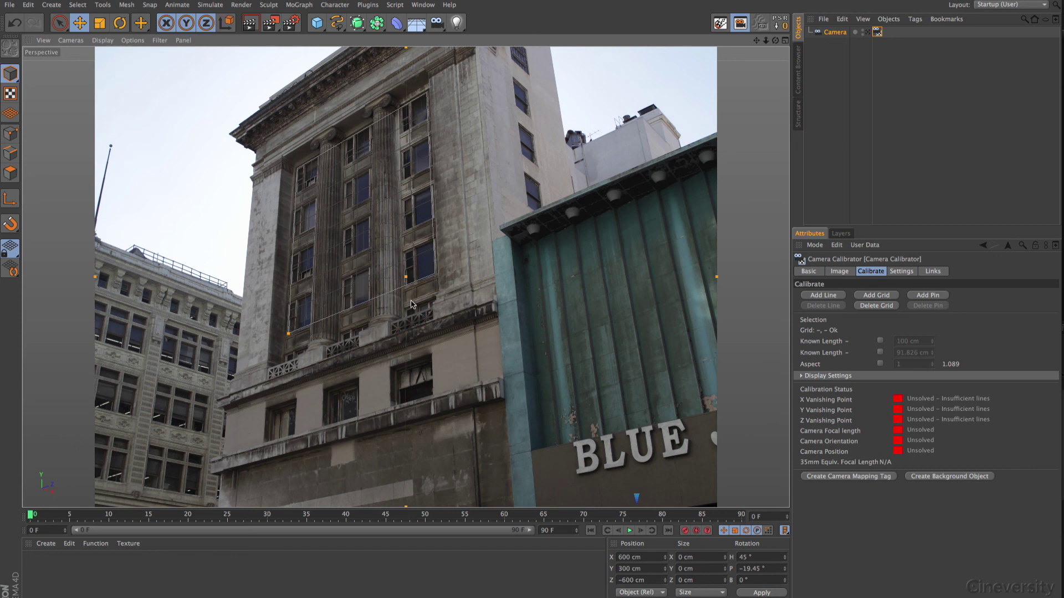
- Assign the grid's vertical edges to the Y axis and its horizontal edges to the X axis
left_click(431, 178)
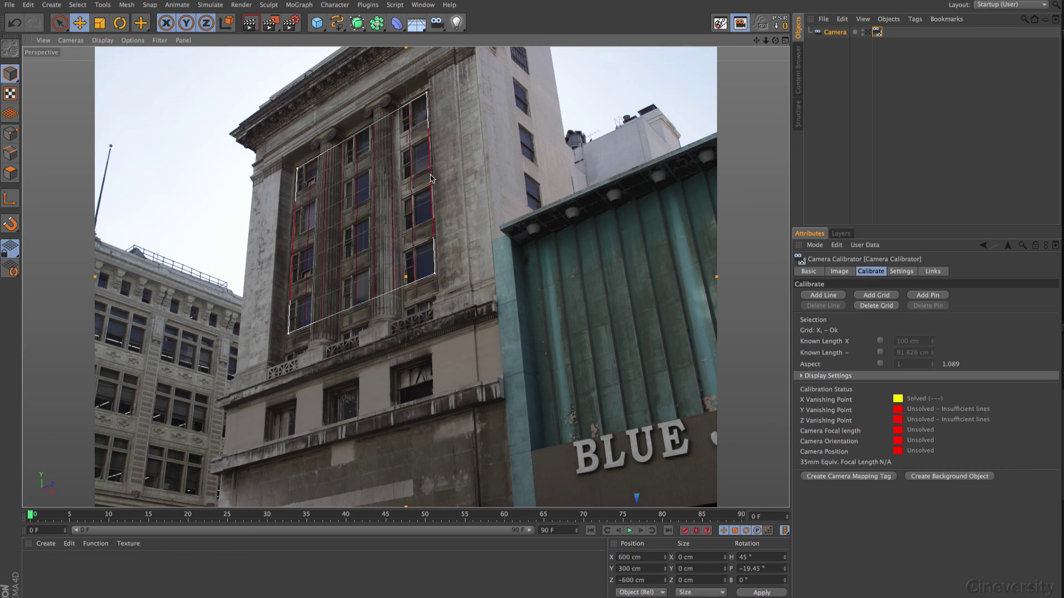
left_click(433, 186)
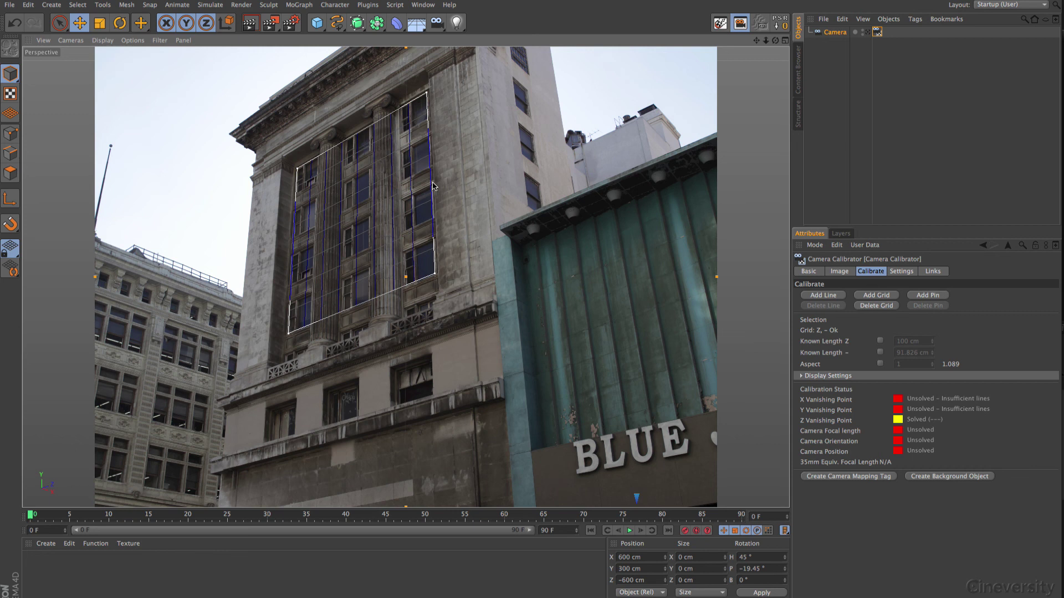
left_click(432, 185)
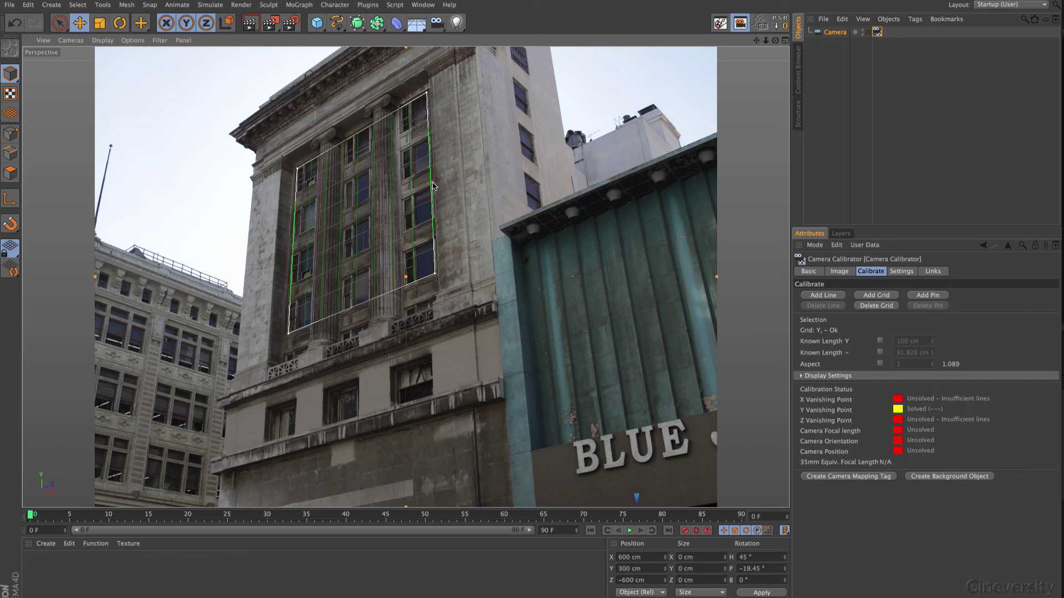
left_click(372, 127)
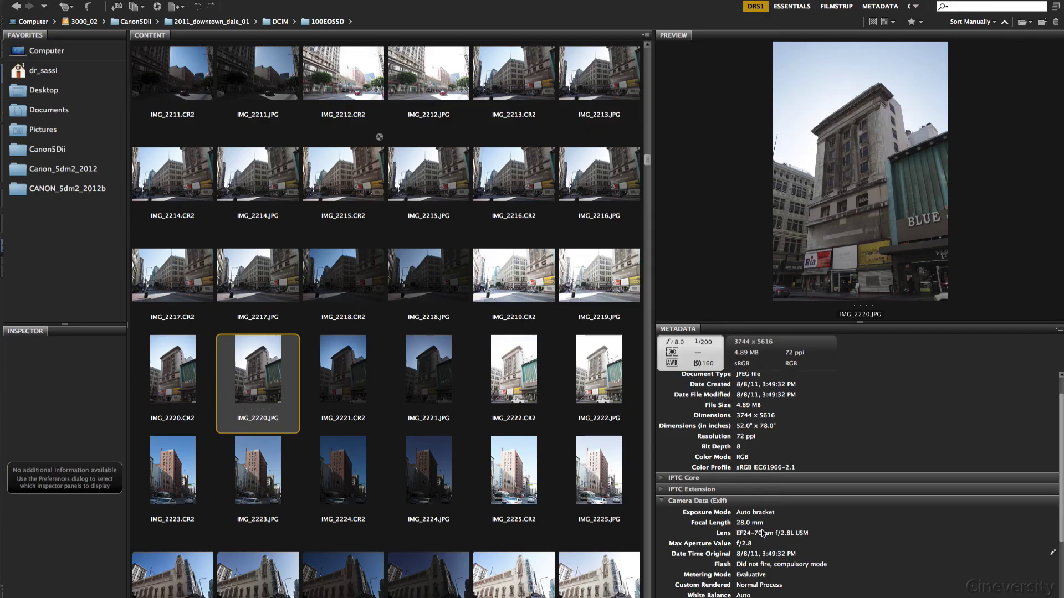
- Switch back to CINEMA 4D and compare the solved focal length with the image matched to width, matched to height and shown in full
key("super+Tab")
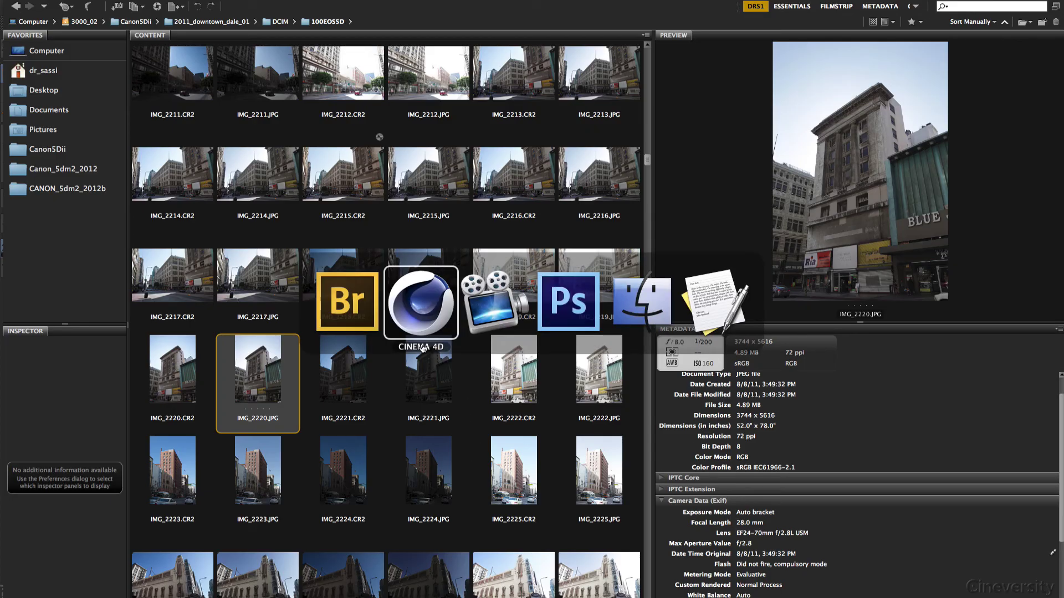
left_click(404, 301)
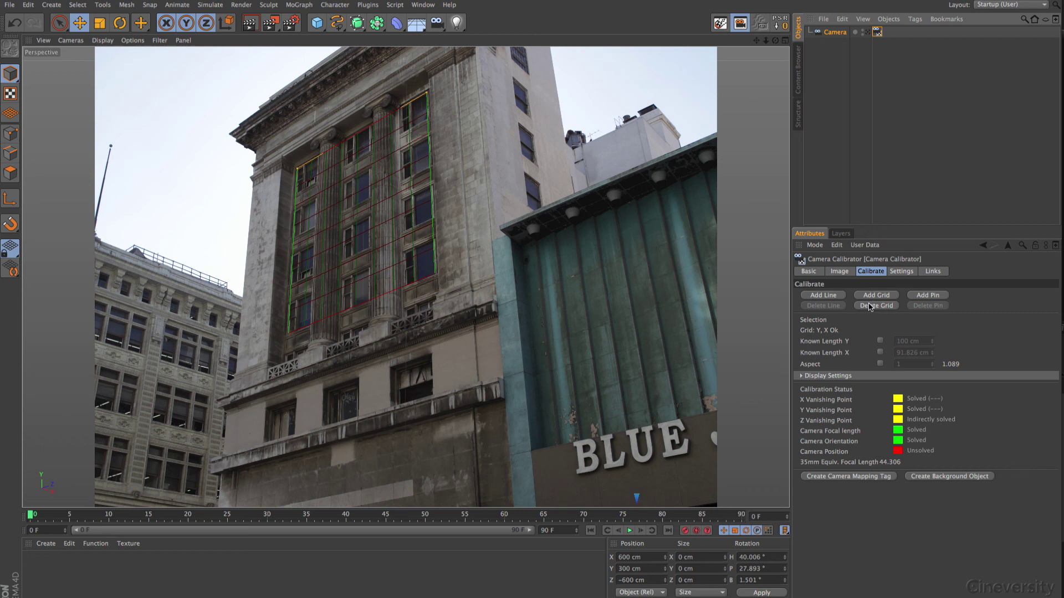
left_click(842, 272)
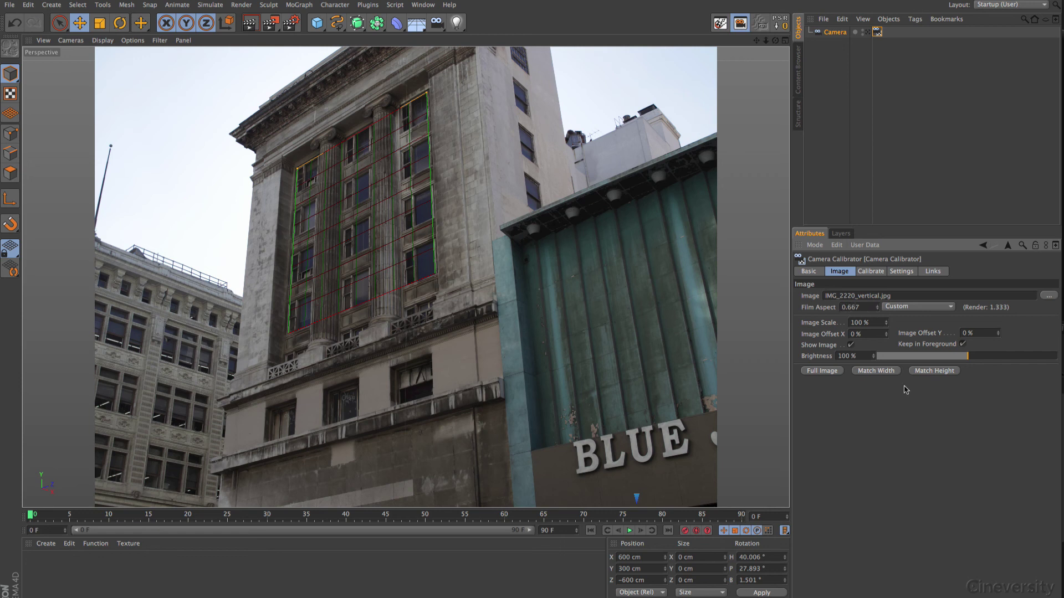
left_click(878, 373)
left_click(940, 372)
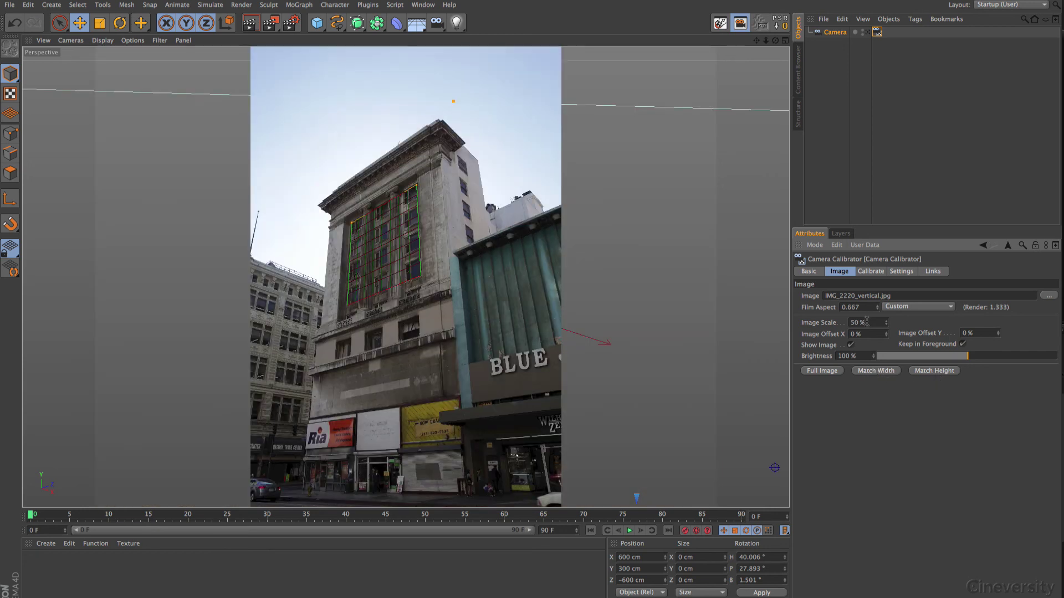
left_click(870, 273)
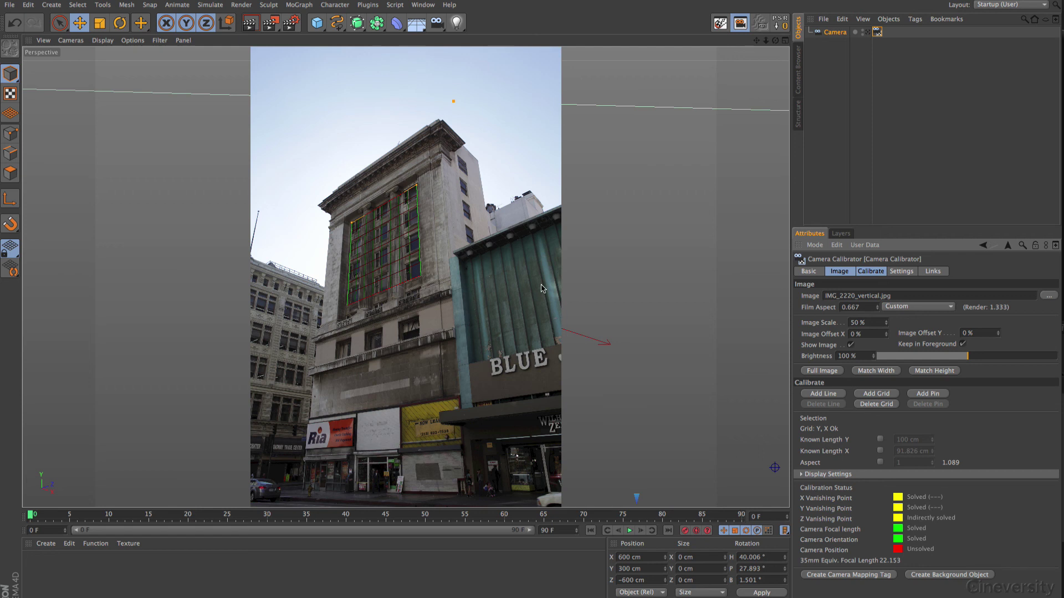
left_click(875, 373)
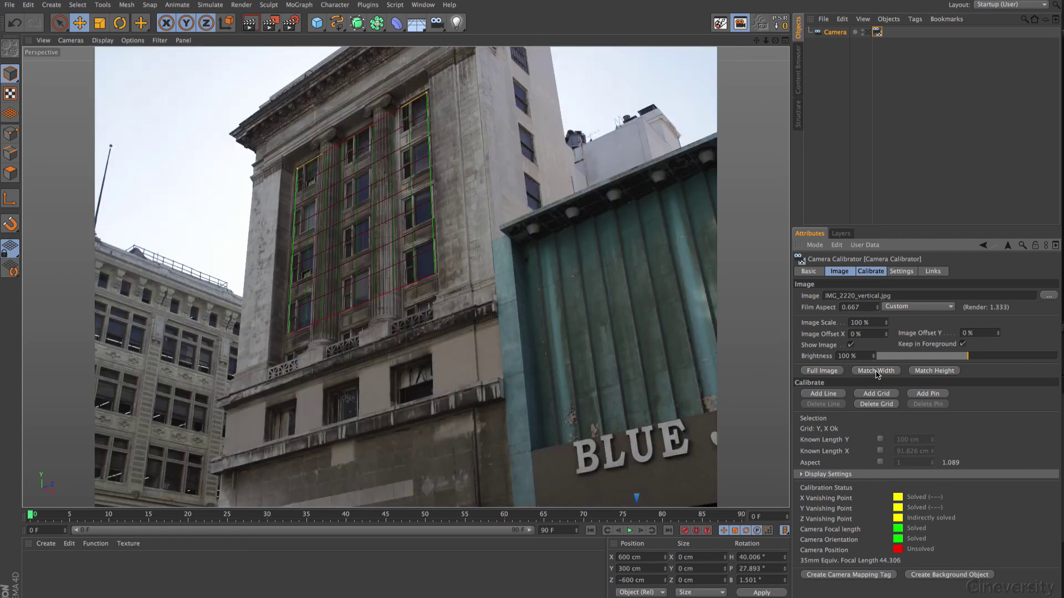
left_click(935, 371)
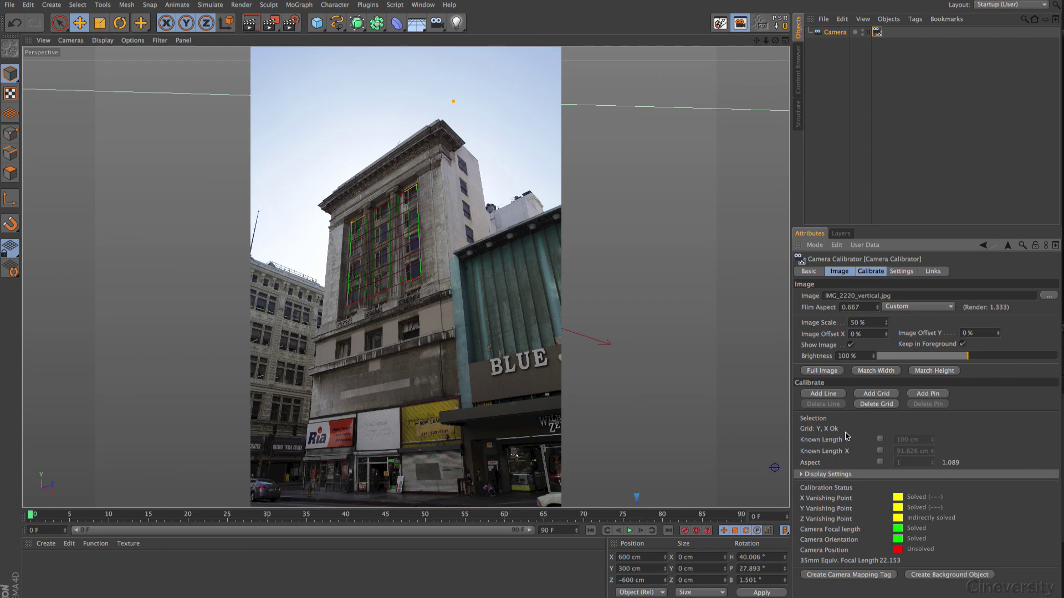
left_click(822, 371)
left_click(886, 373)
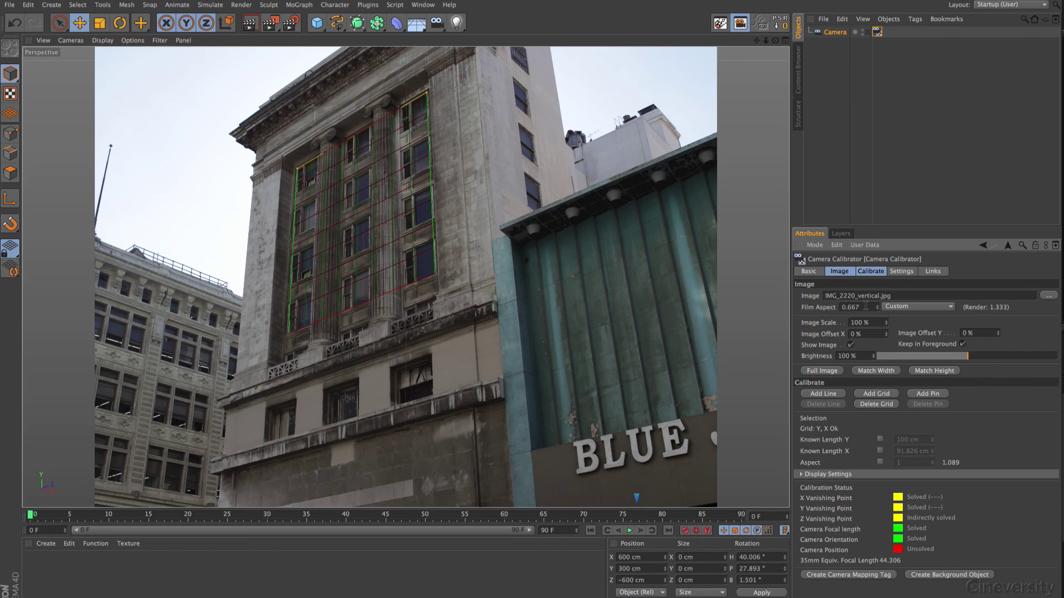
- Set the calibrator's Image Scale to 66.7 %
left_click(868, 324)
type("66.7")
key("Return")
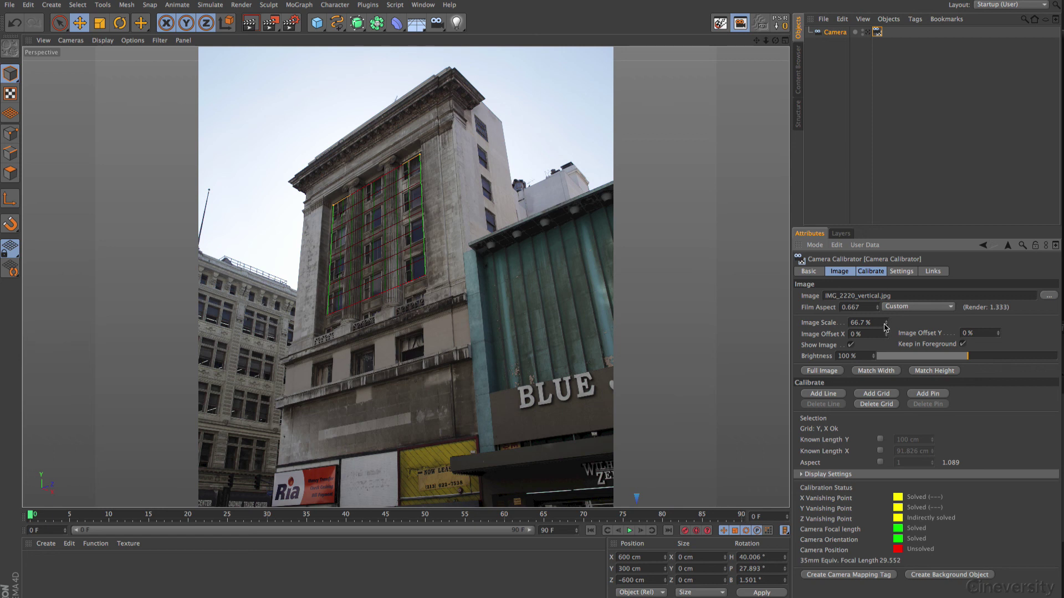
- Try a smaller image scale, then restore the Image Scale to 66.7 % and the Image Offset X to 0 %
mouse_move(889, 328)
left_mouse_down()
mouse_move(887, 309)
mouse_move(885, 346)
left_mouse_up()
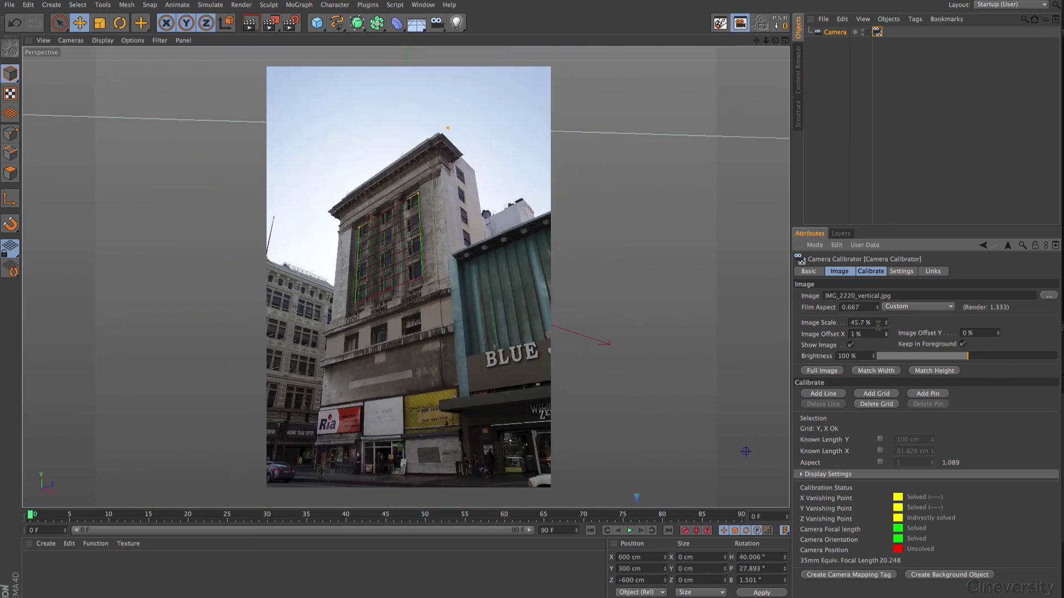
left_click(877, 326)
type("66.7")
key("Return")
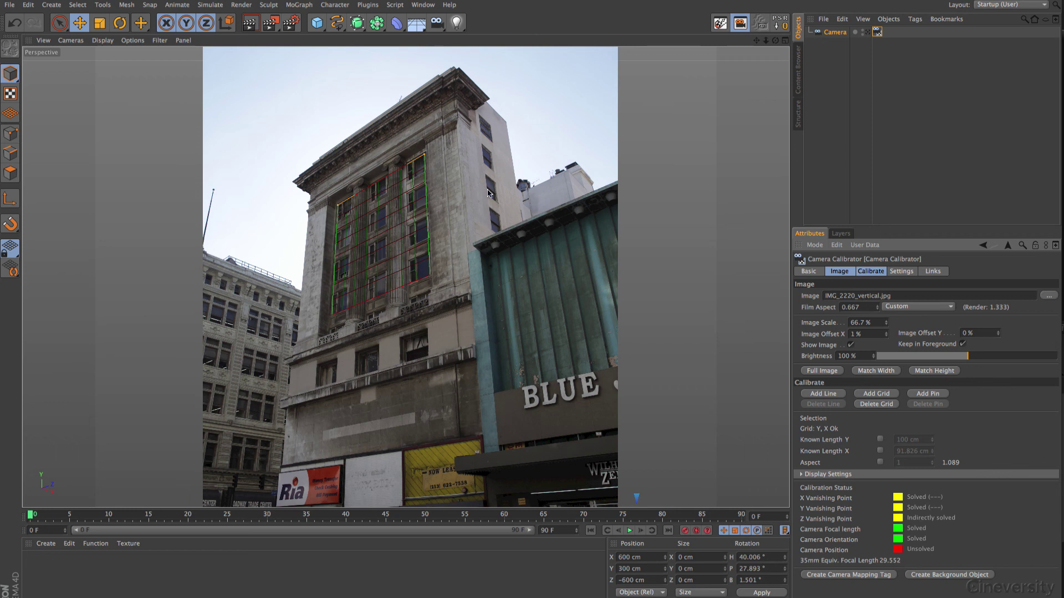
double_click(853, 334)
type("0")
key("Return")
- Review the Camera Calibrator's magnifier and principal point settings, calibration status and links
left_click(902, 271)
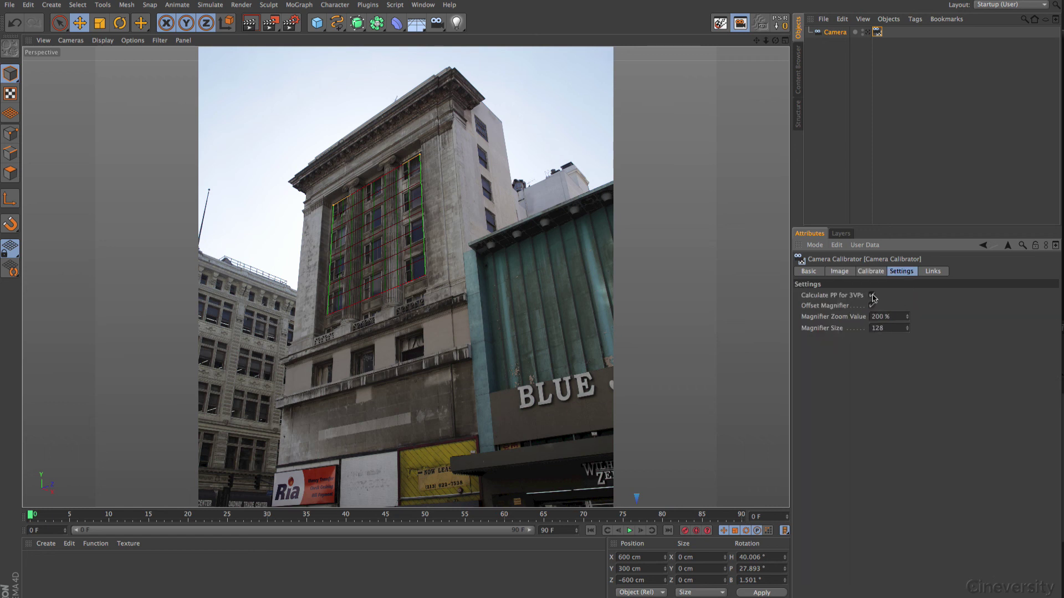
left_click(877, 272)
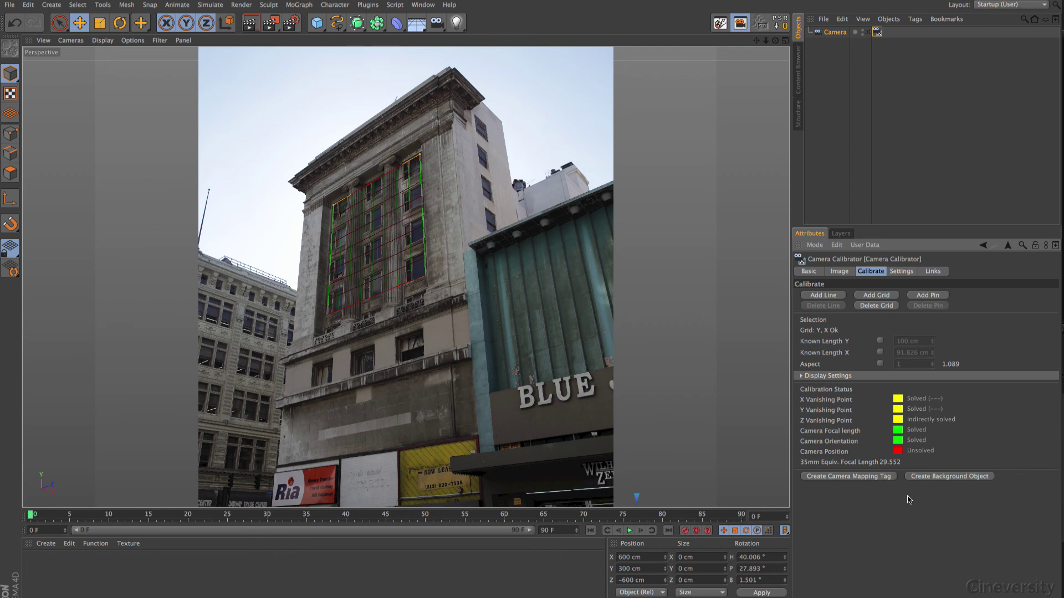
left_click(934, 273)
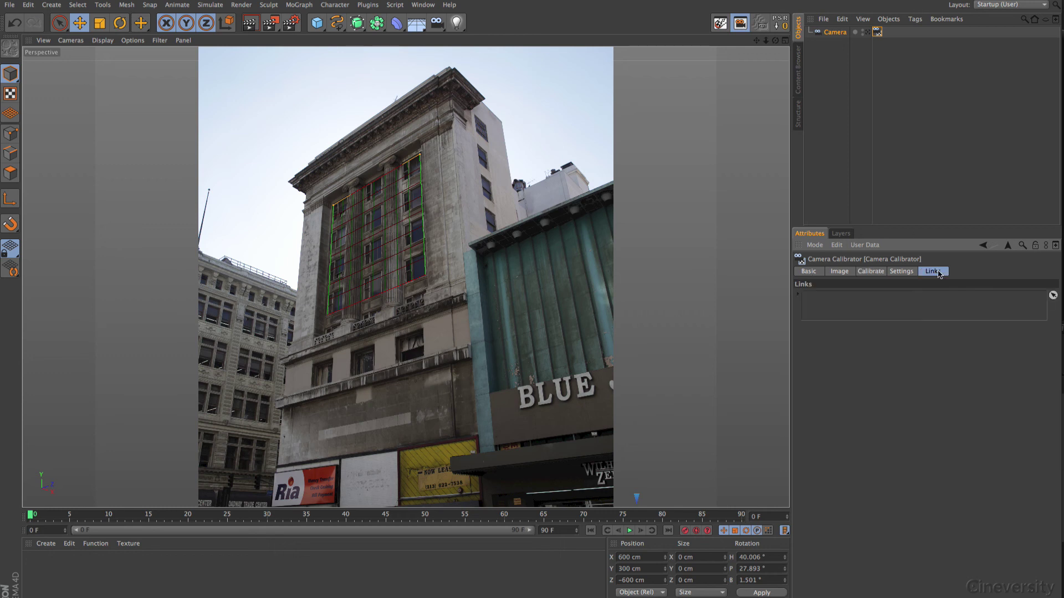
left_click(901, 272)
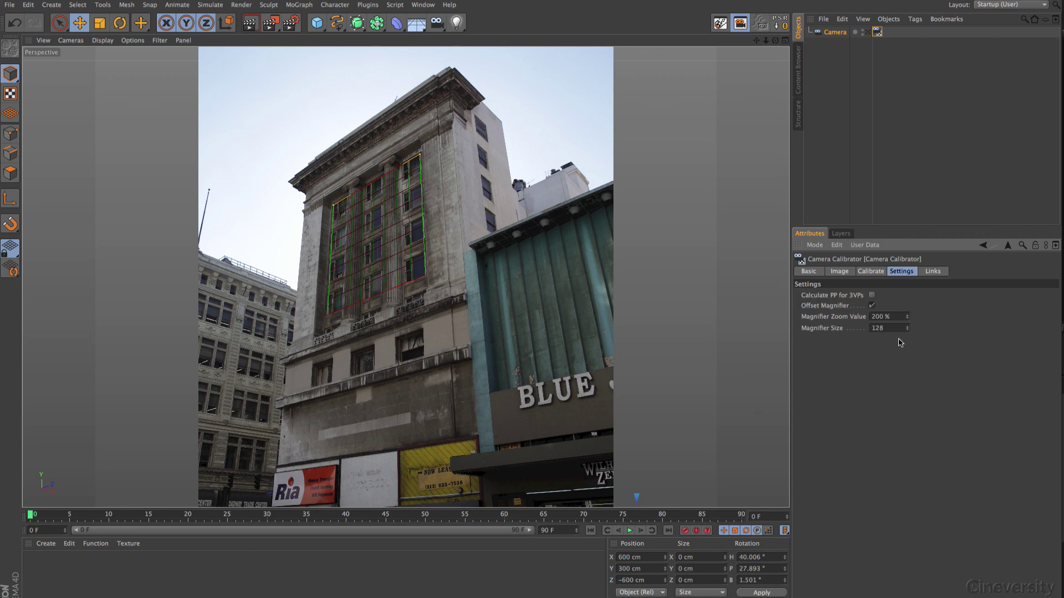
left_click(880, 272)
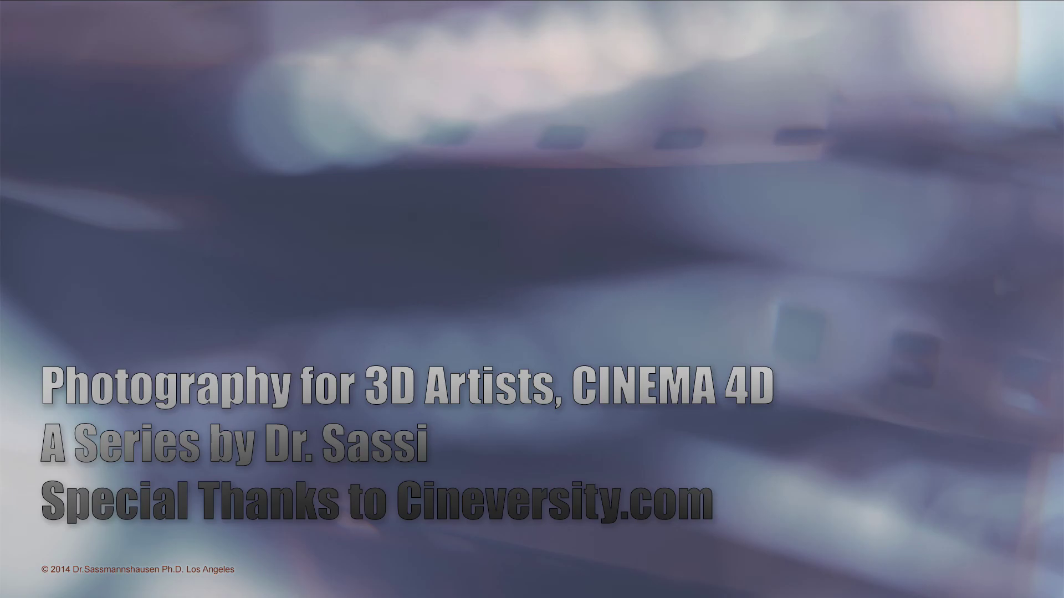